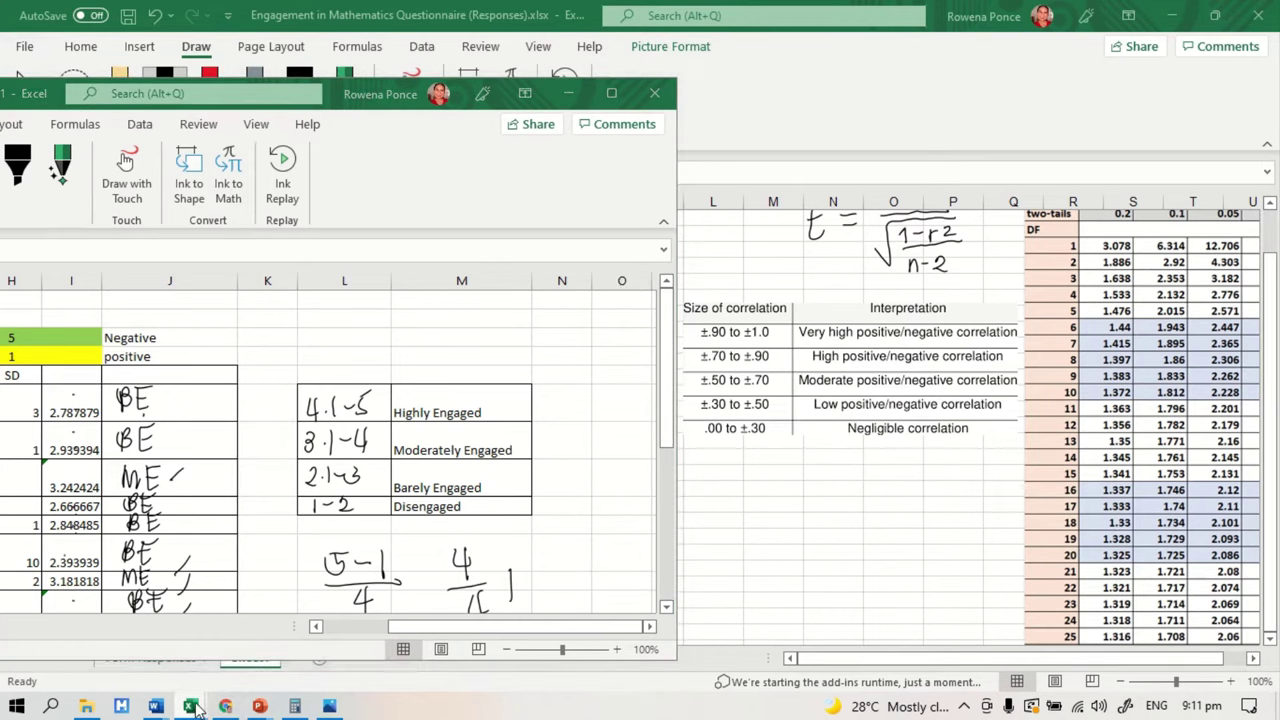
Examine the Form Responses 1 sheet of the mathematics engagement workbook, from the final grades across the item scores to the averages in column AC.
mouse_move(190, 707)
click(296, 648)
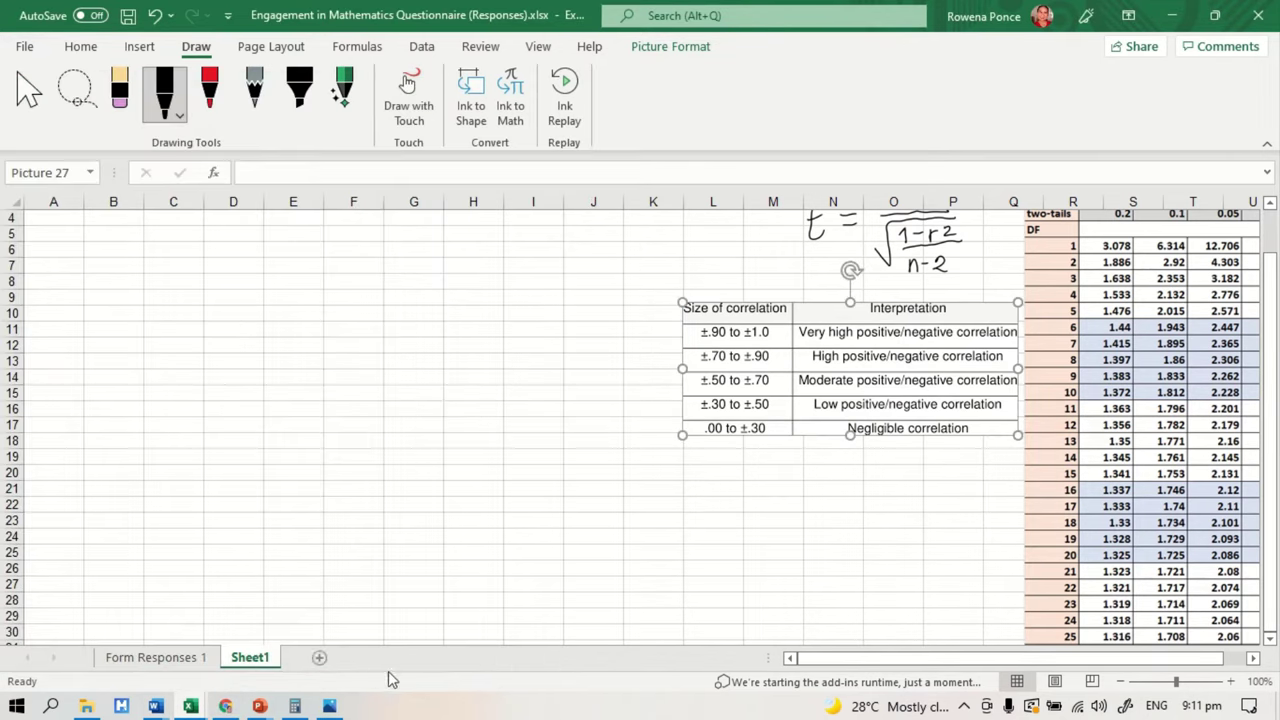
click(155, 657)
scroll(620, 595, down, 4)
scroll(790, 585, down, 1)
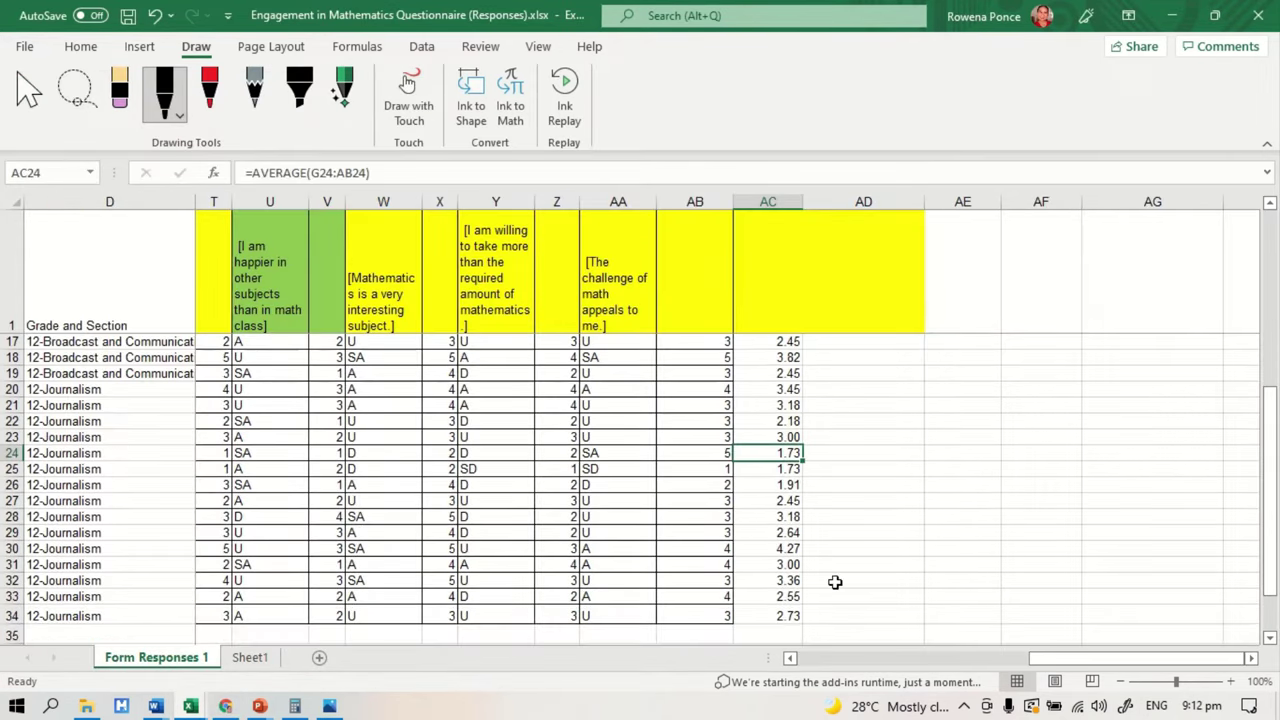
scroll(830, 560, up, 5)
click(776, 279)
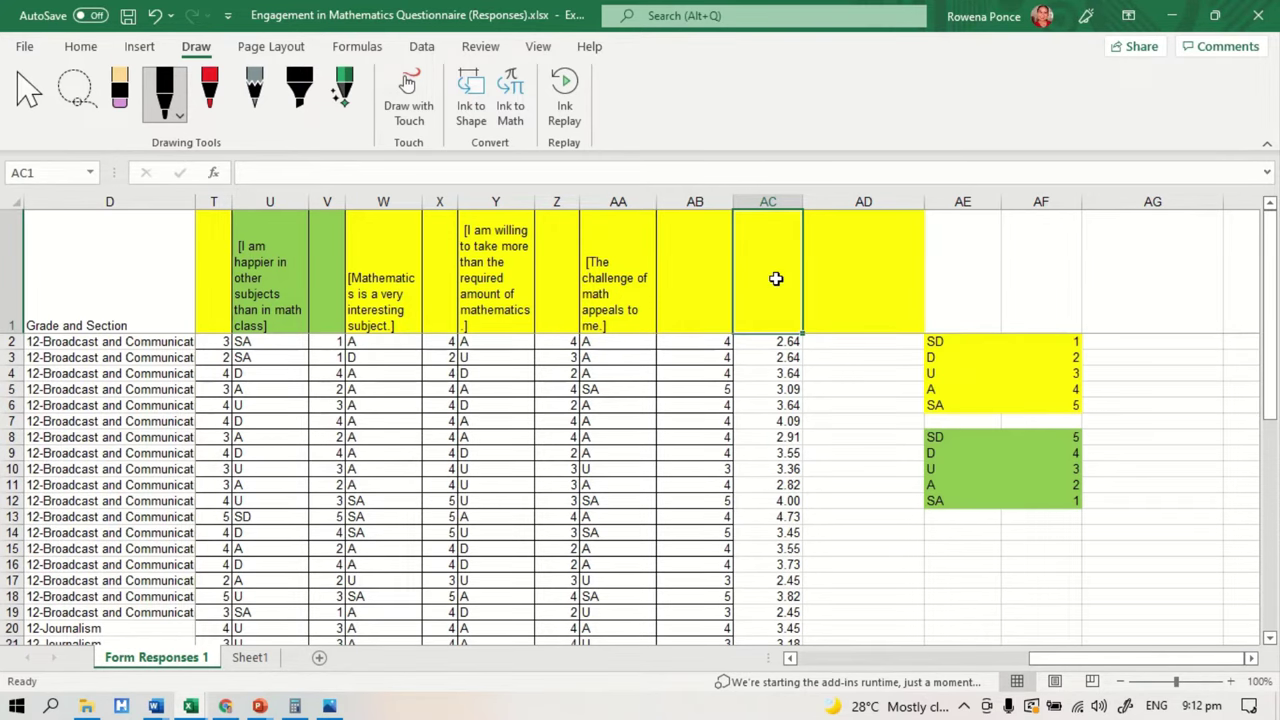
drag(1046, 660, 754, 677)
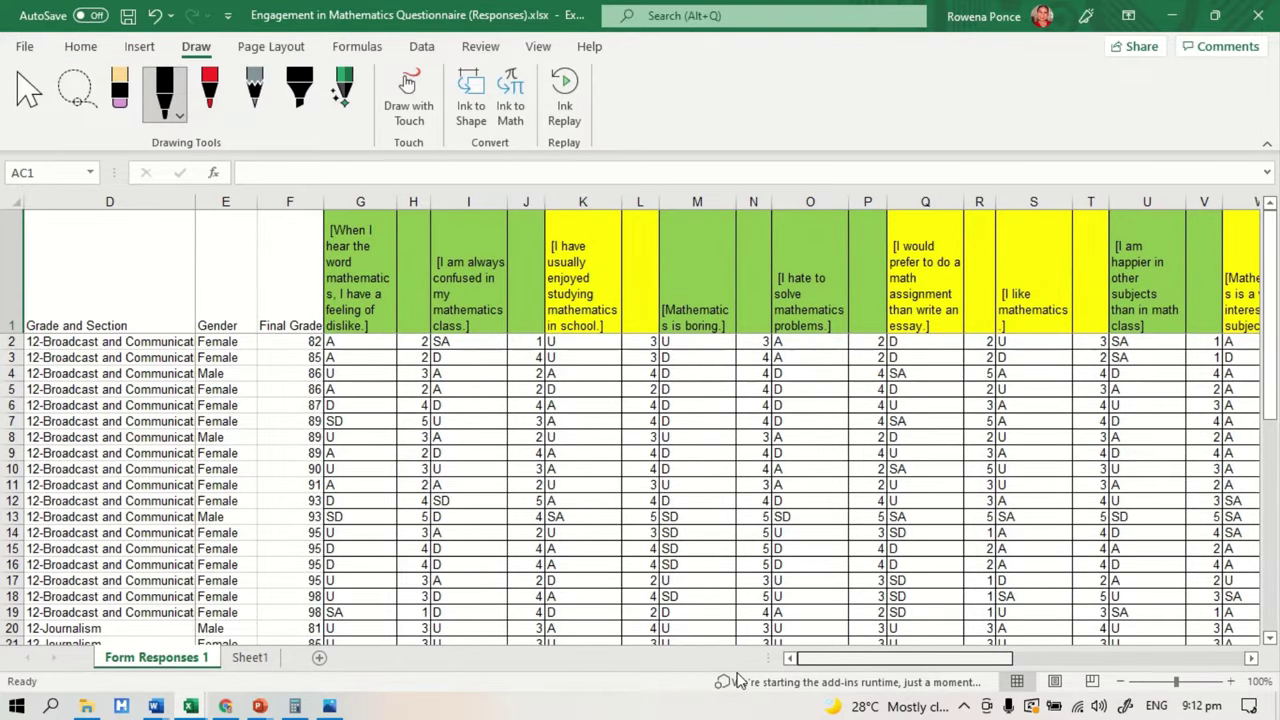
drag(737, 680, 987, 667)
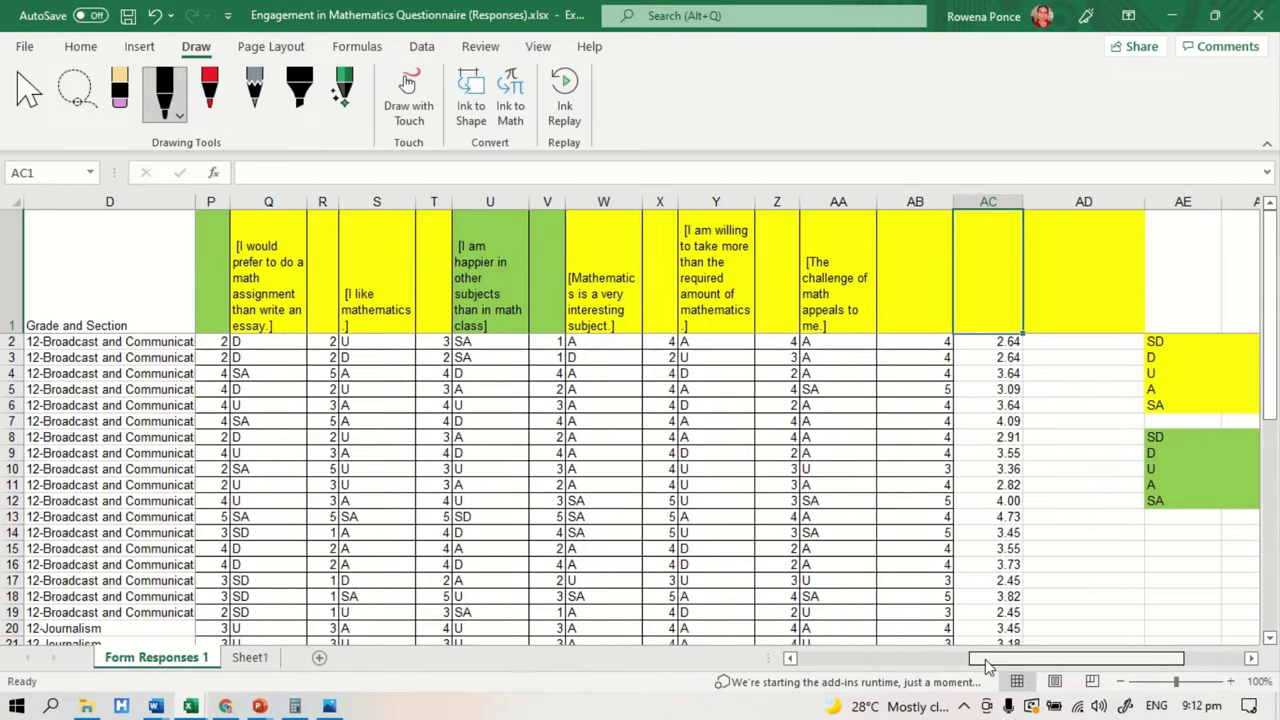
drag(987, 667, 814, 665)
scroll(342, 492, down, 5)
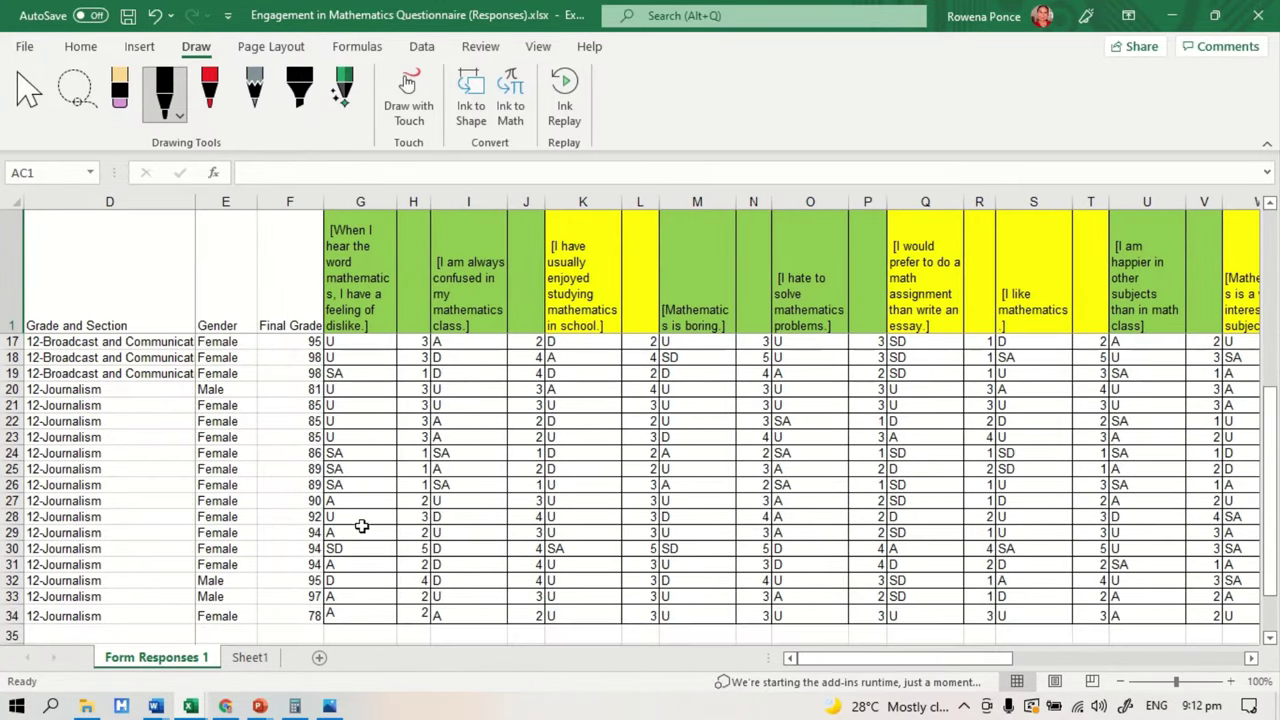
scroll(360, 523, up, 5)
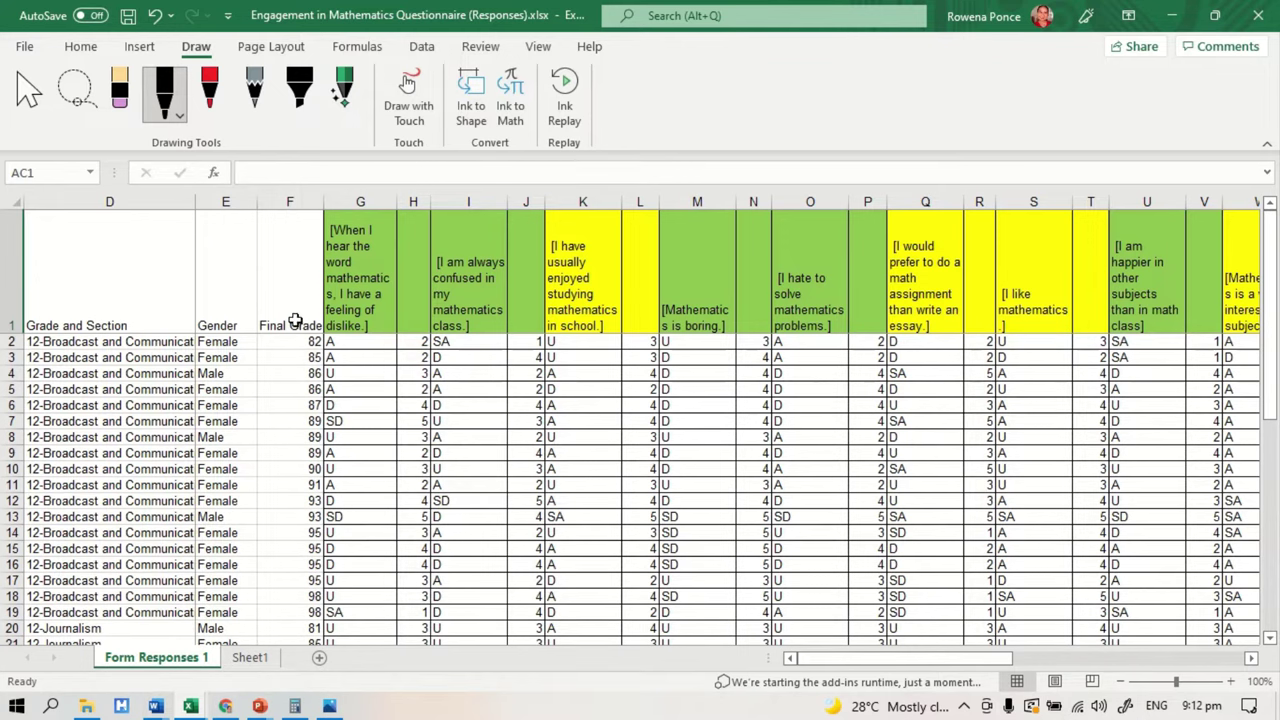
Copy the final grades in F2:F34 of Form Responses 1 into Sheet1 starting at cell B4.
drag(295, 322, 380, 583)
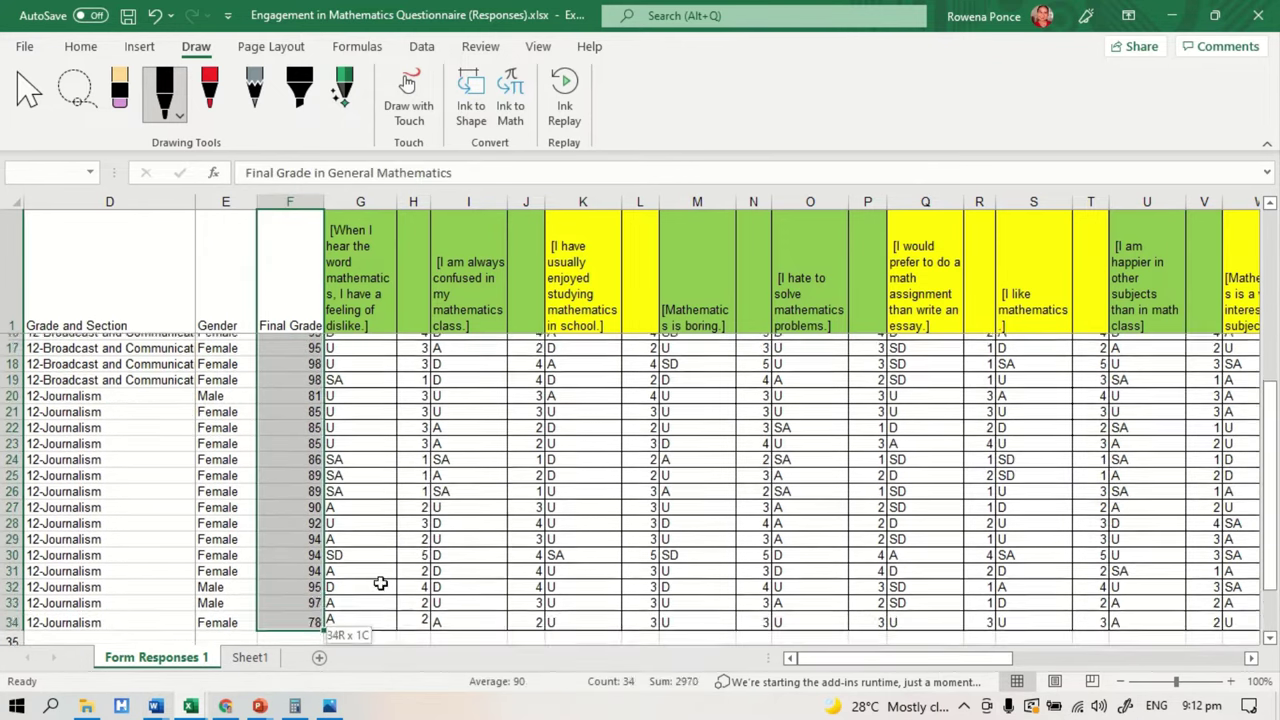
click(466, 505)
scroll(473, 467, up, 5)
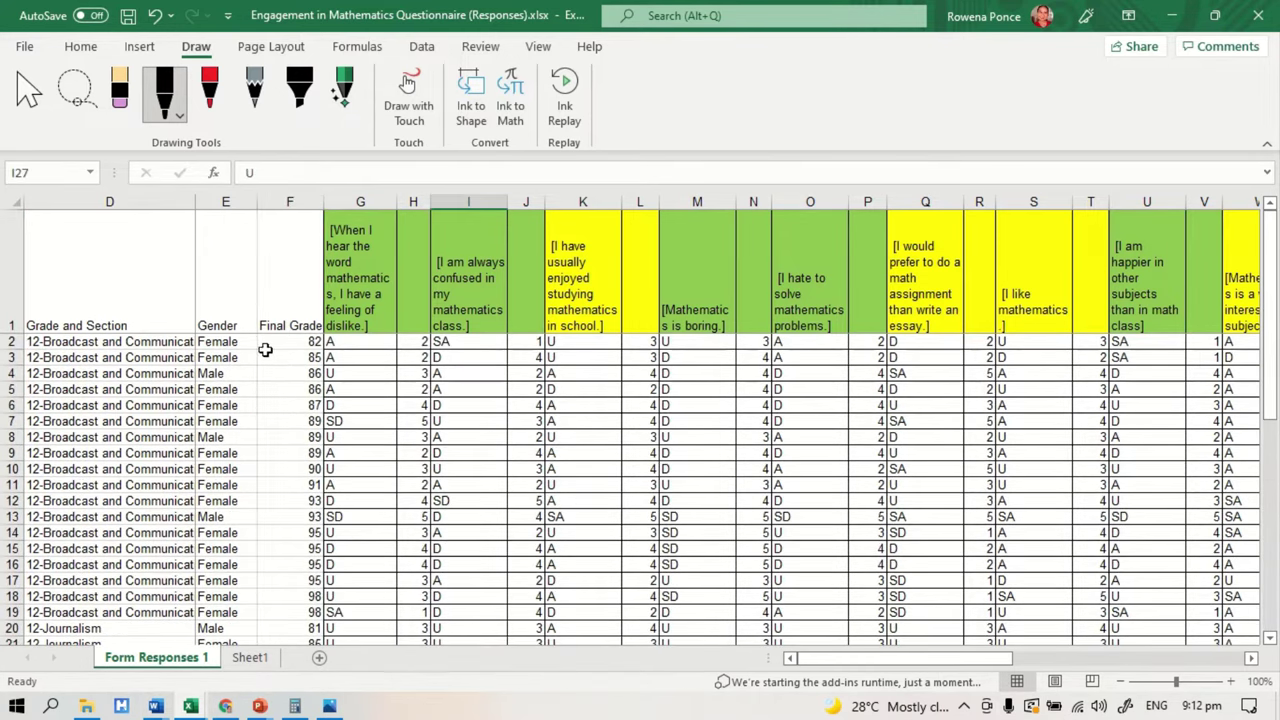
drag(265, 345, 309, 620)
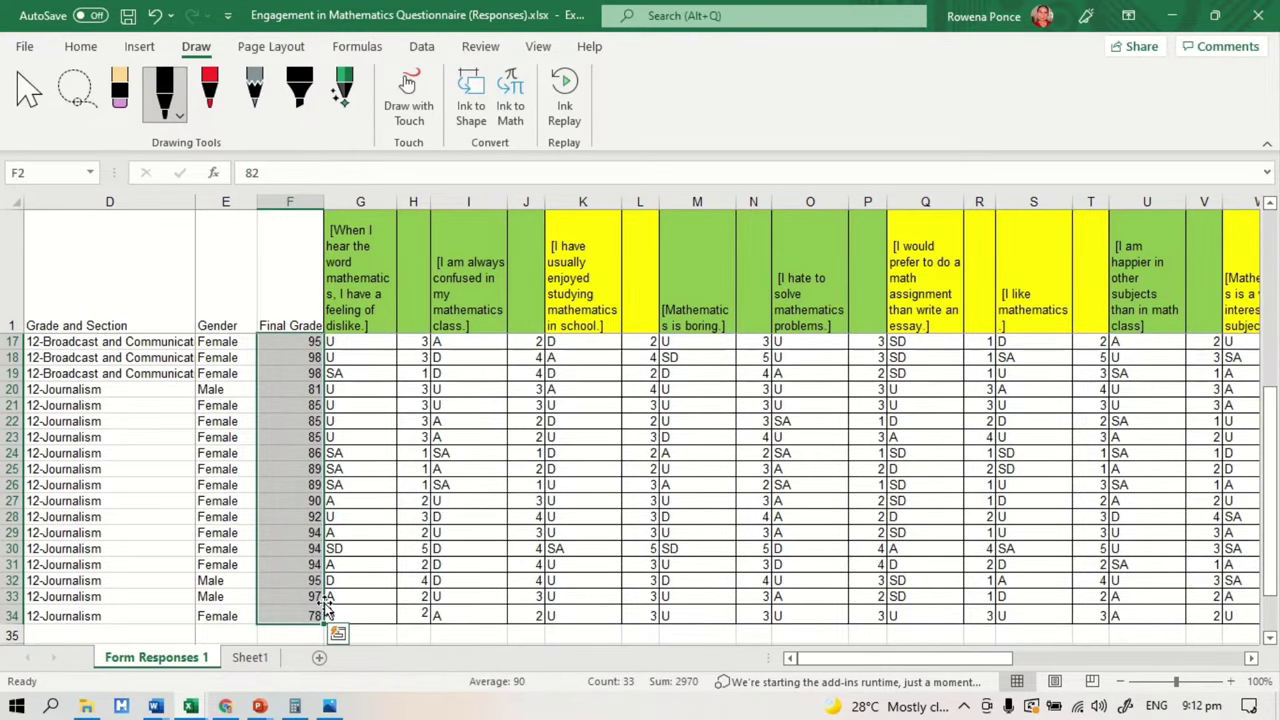
key(ctrl+c)
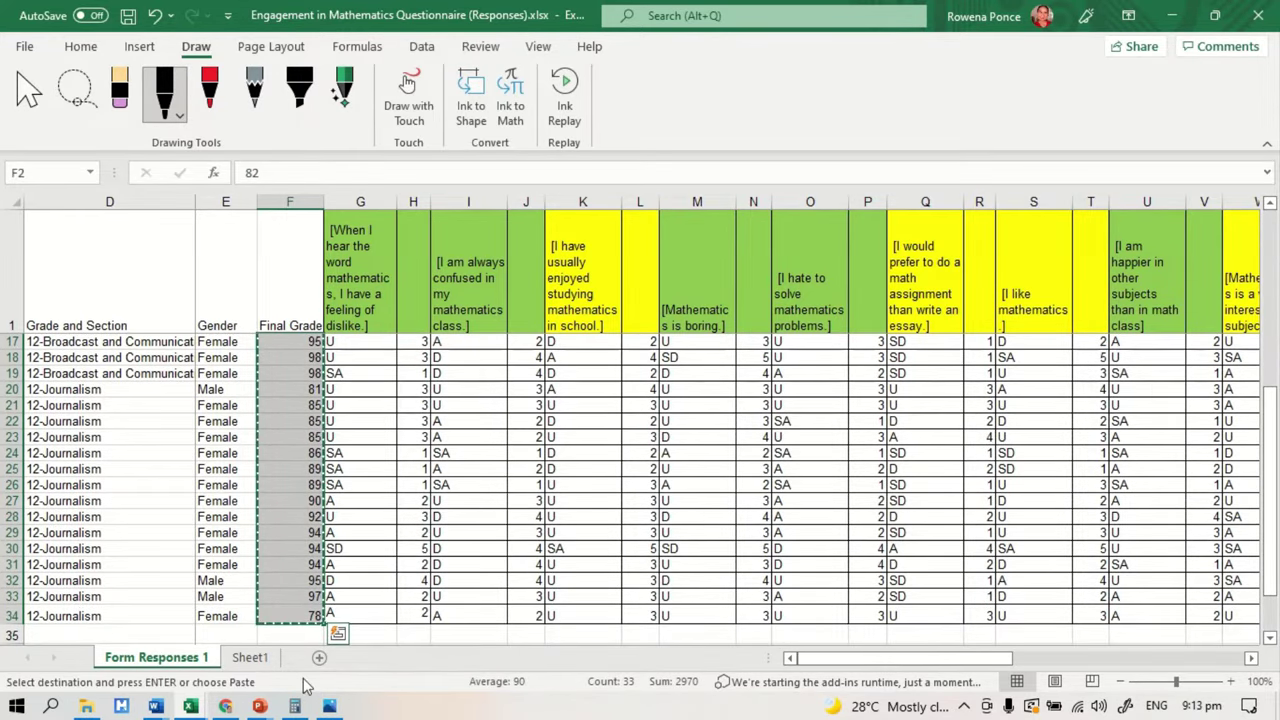
click(200, 707)
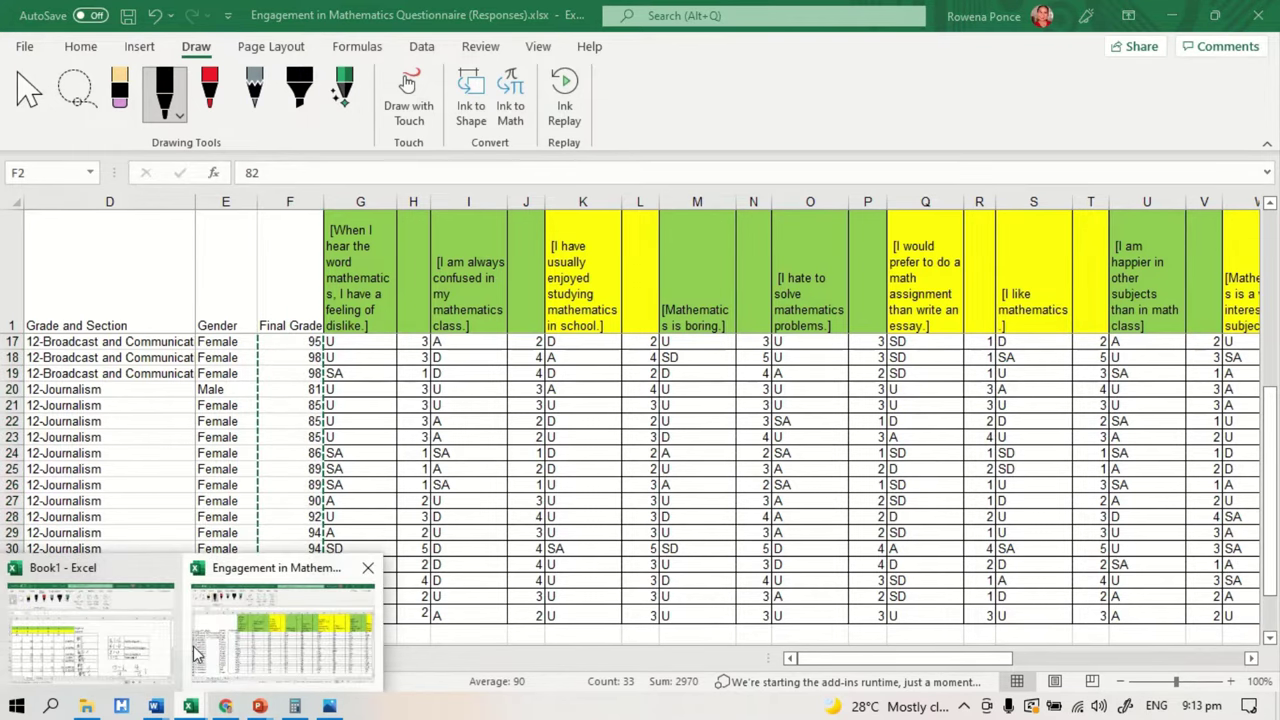
click(230, 683)
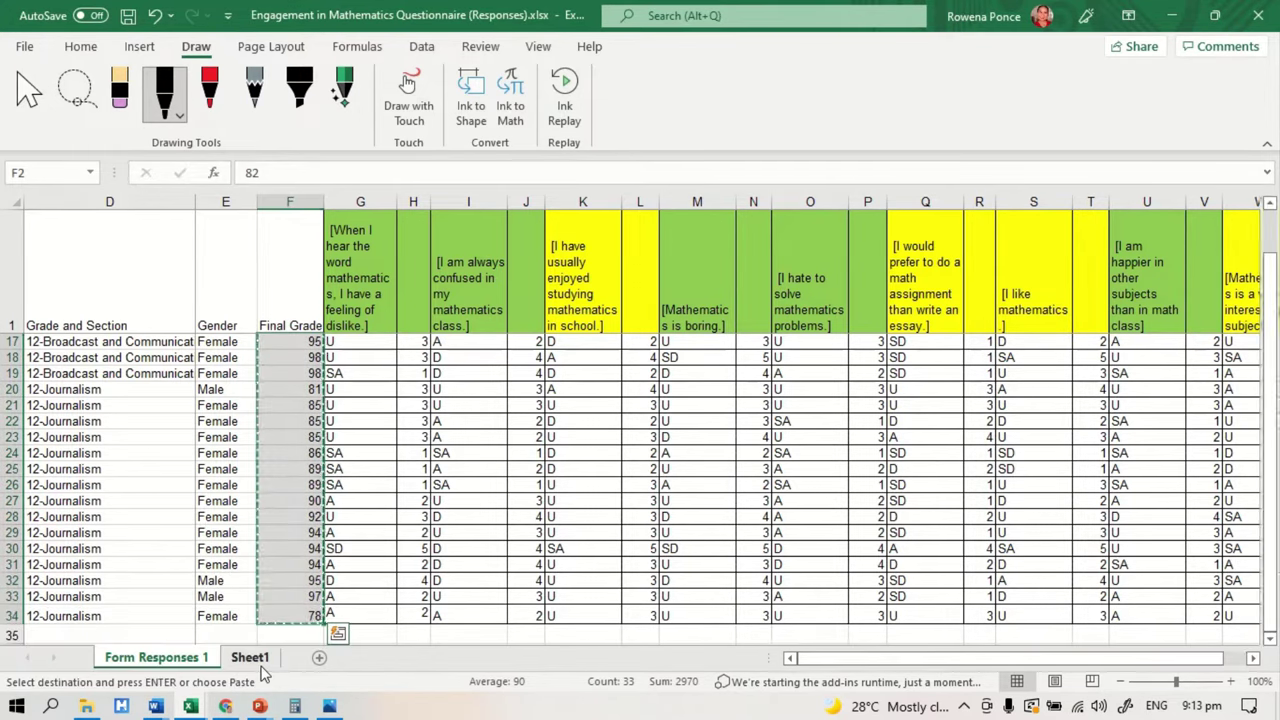
click(251, 657)
scroll(40, 257, up, 1)
click(106, 263)
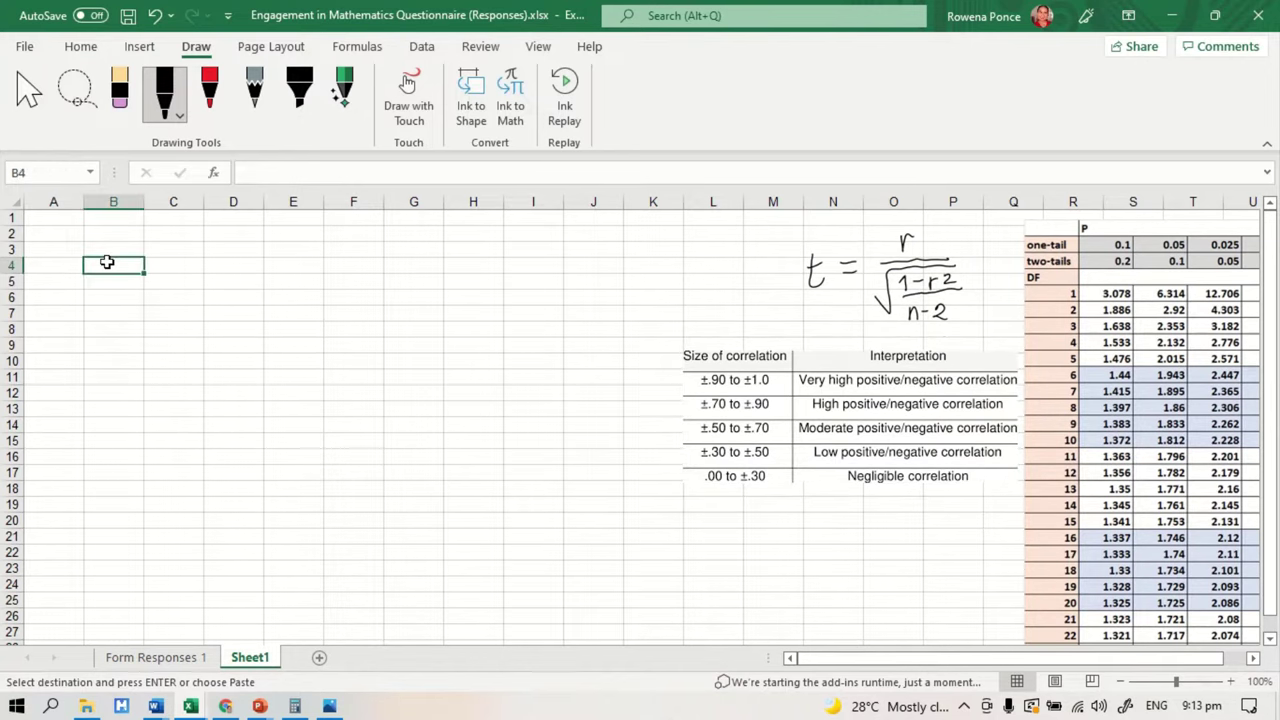
key(ctrl+v)
Copy the average scores in AC2:AC34 of Form Responses 1 and paste them as values into Sheet1 starting at cell C4.
click(140, 658)
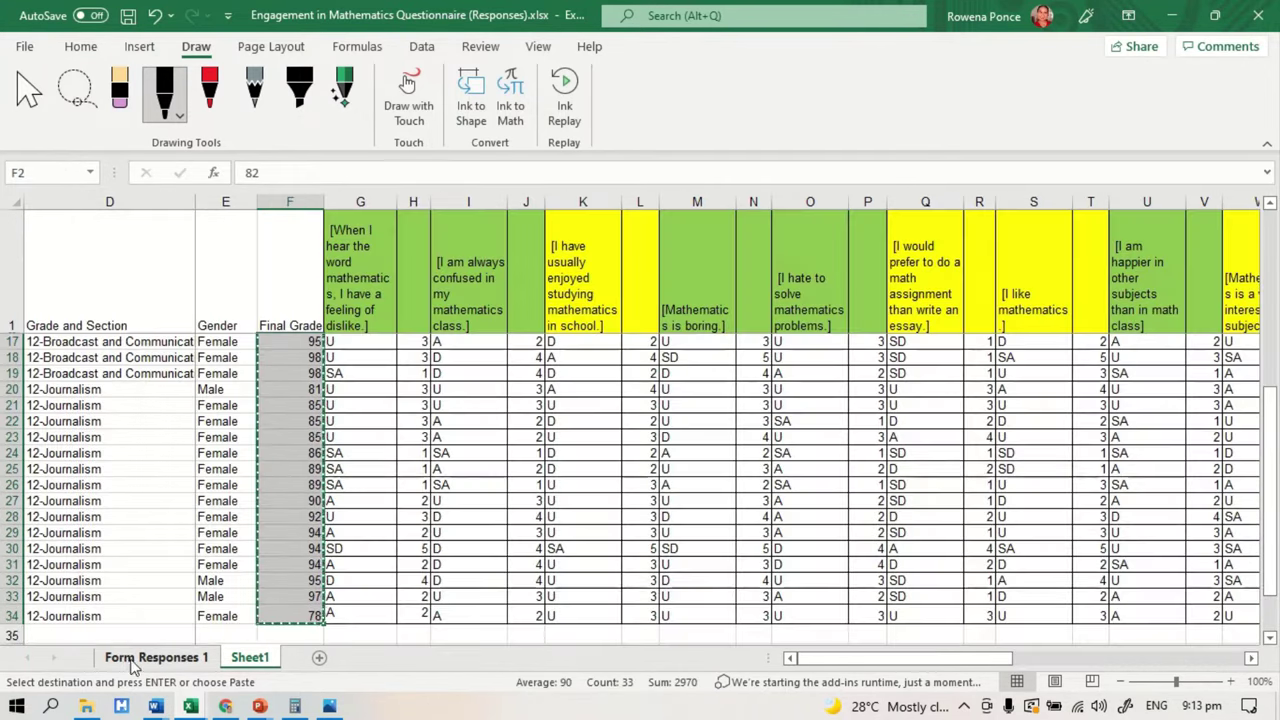
drag(971, 659, 1204, 659)
drag(782, 341, 763, 552)
scroll(951, 483, up, 6)
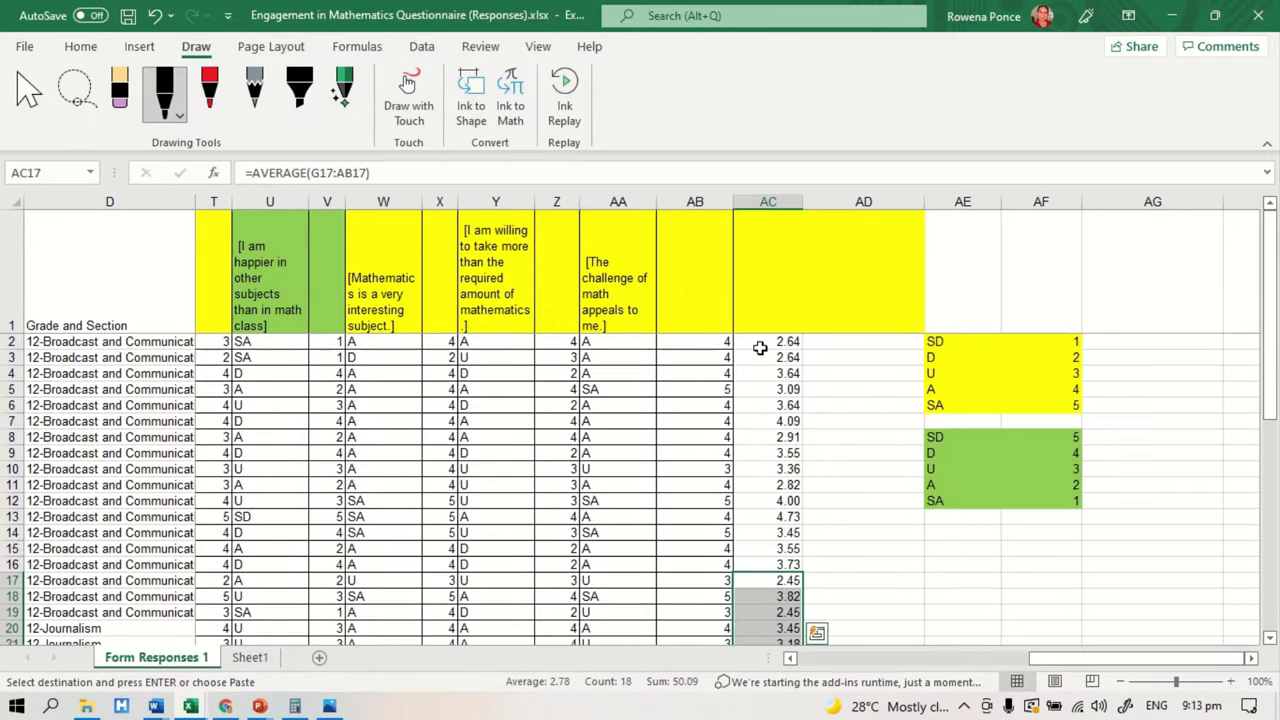
drag(762, 341, 771, 614)
right_click(774, 551)
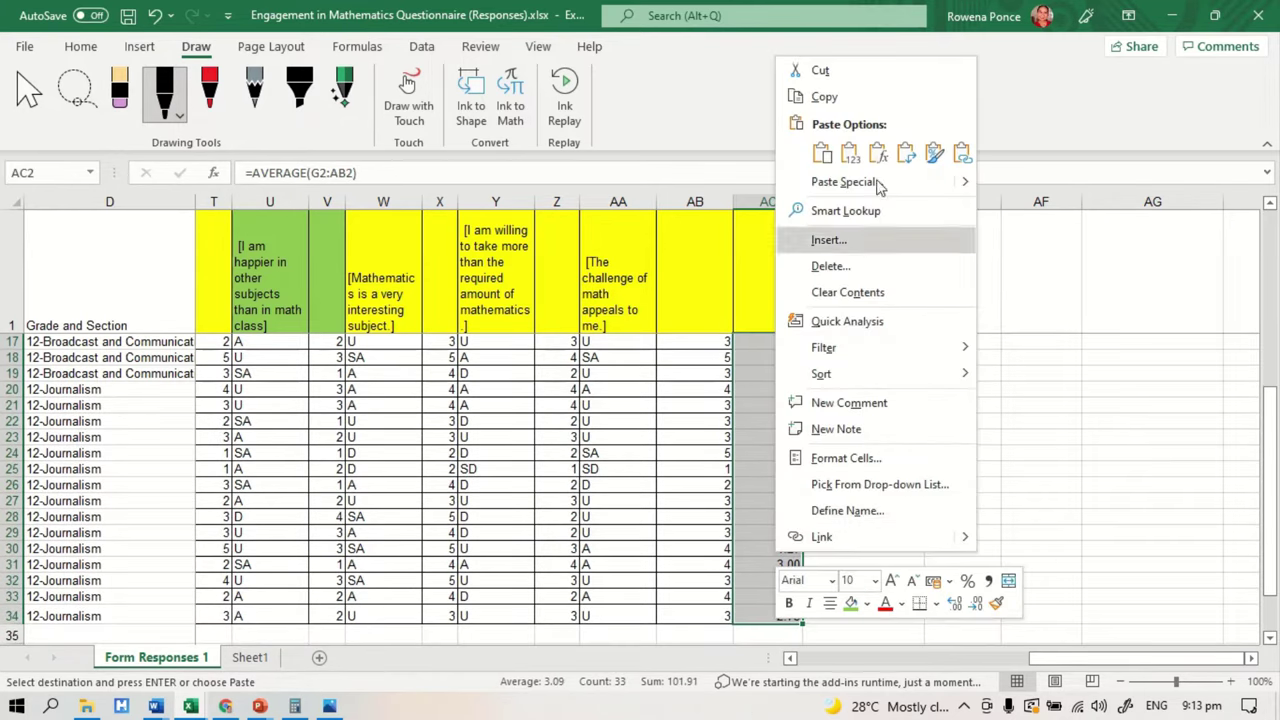
click(874, 94)
scroll(1031, 581, up, 5)
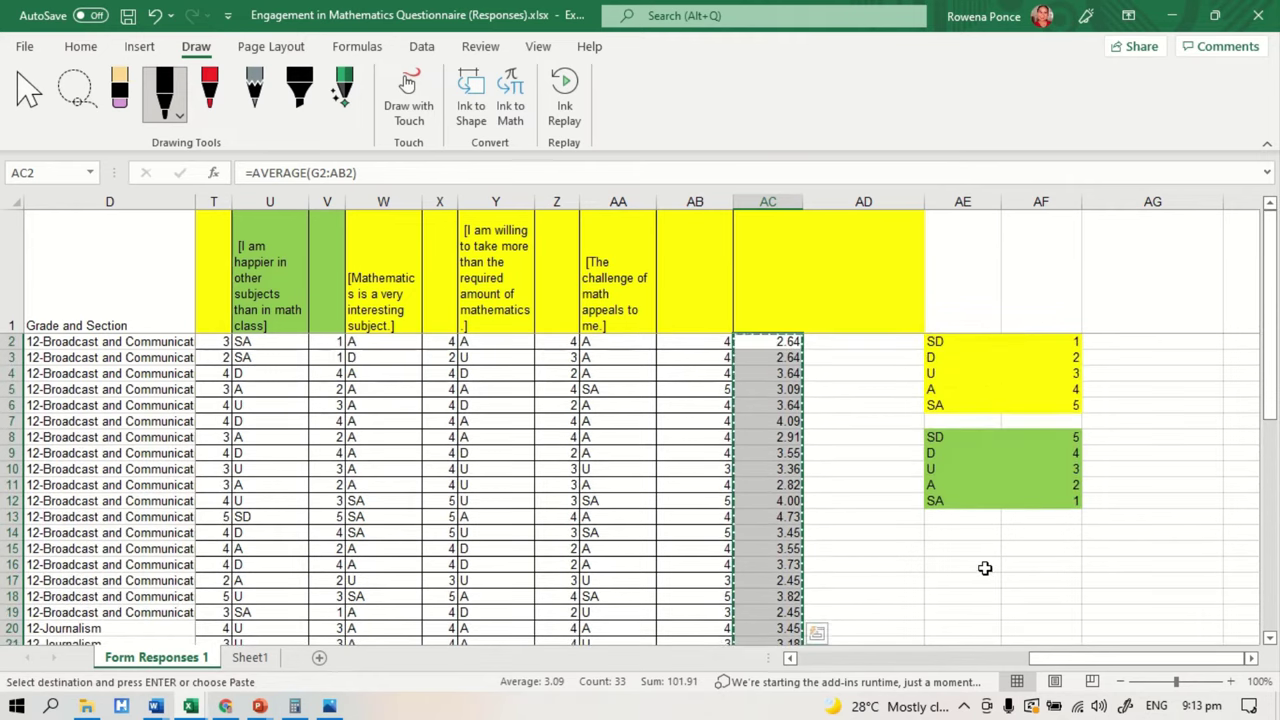
click(252, 658)
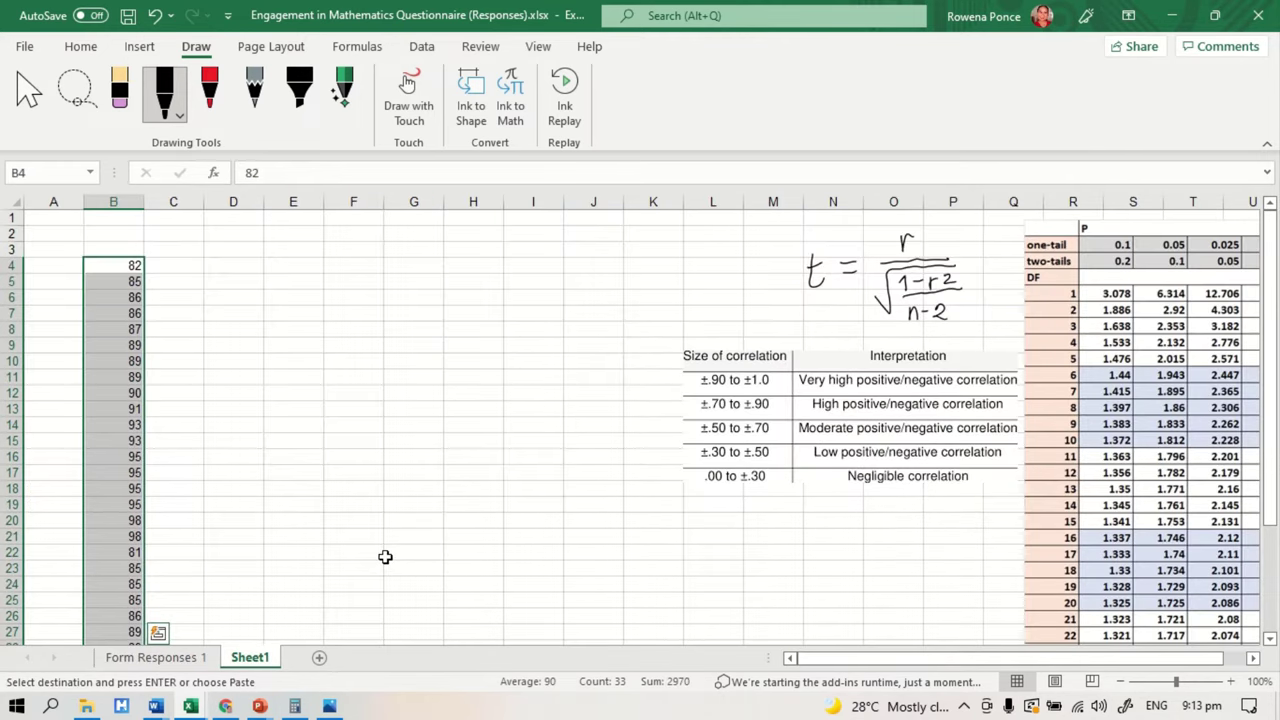
right_click(175, 264)
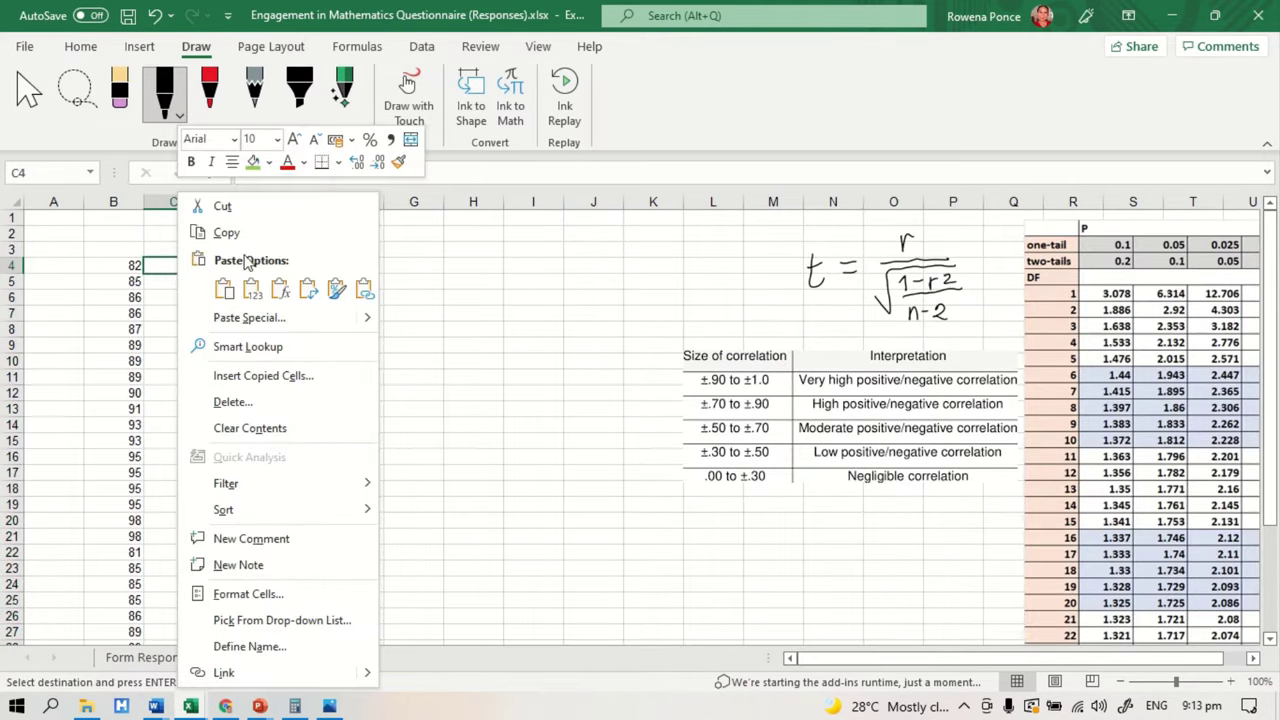
click(252, 289)
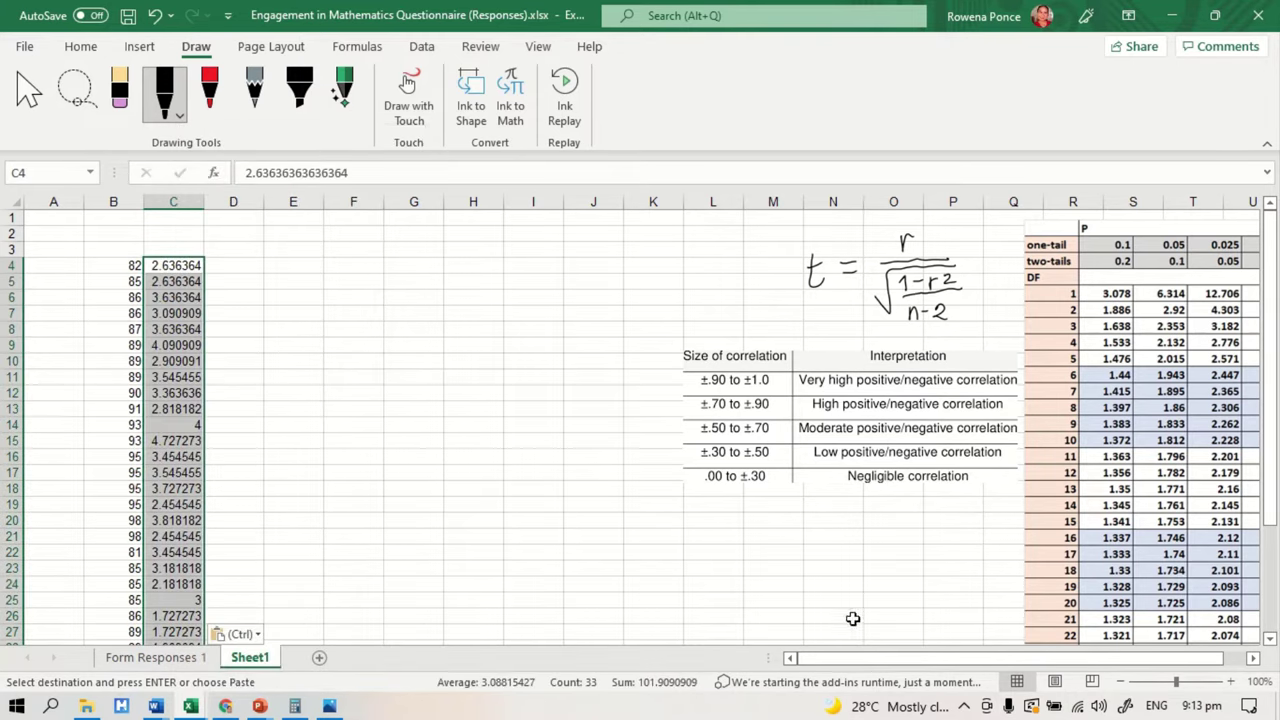
Head the two data columns with wrapped titles: "Final Grade in Gen Math" in B3 and "Engagement in Mathematics" in C3.
click(845, 663)
click(472, 405)
scroll(295, 531, down, 3)
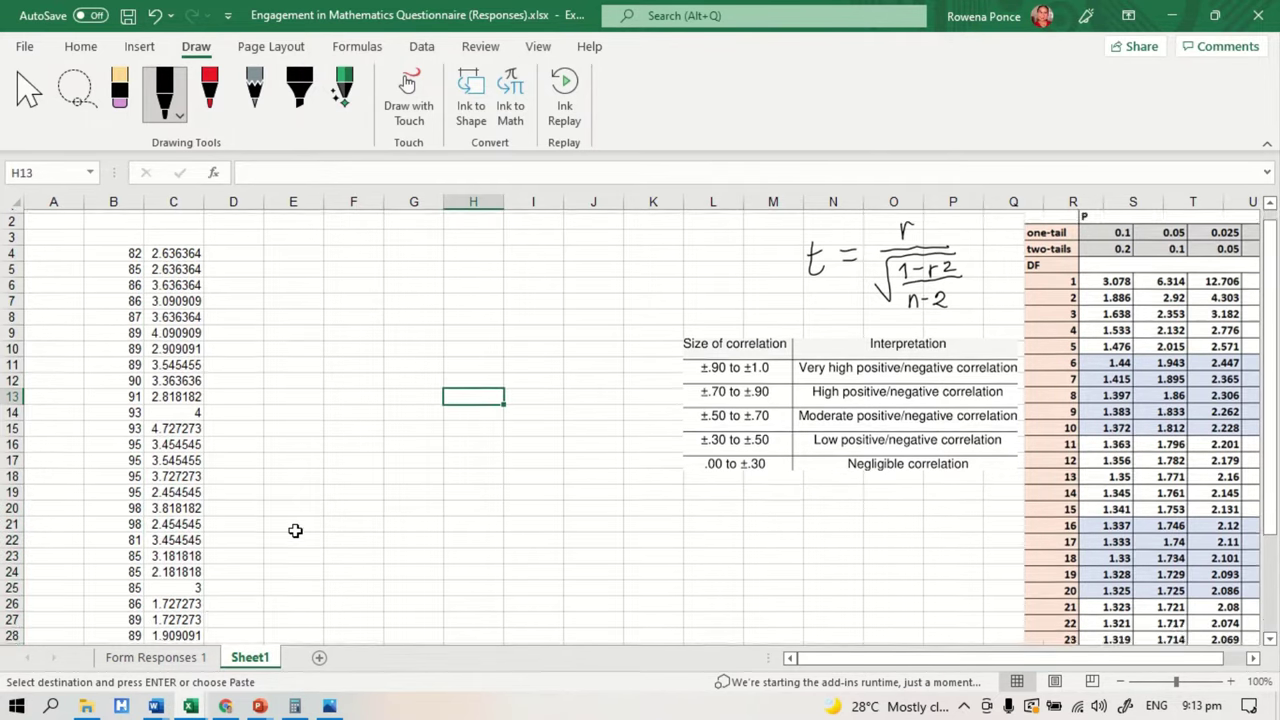
scroll(295, 531, up, 2)
scroll(295, 531, up, 1)
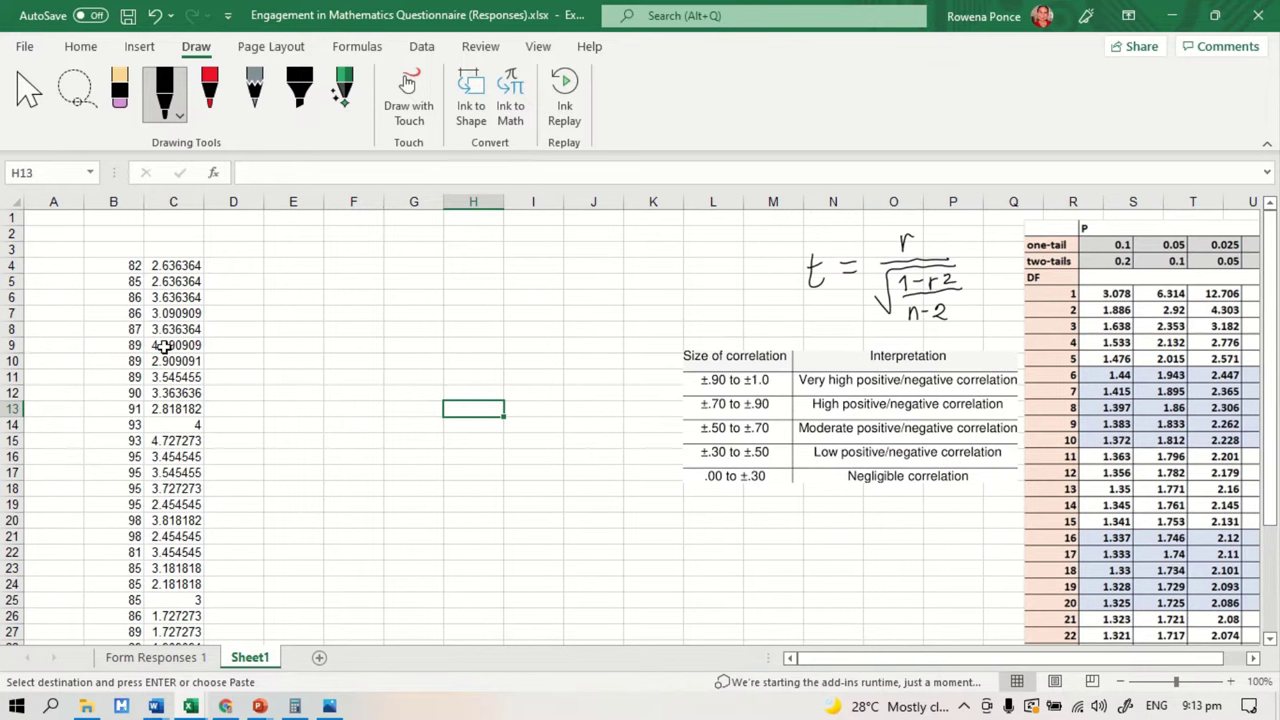
click(113, 250)
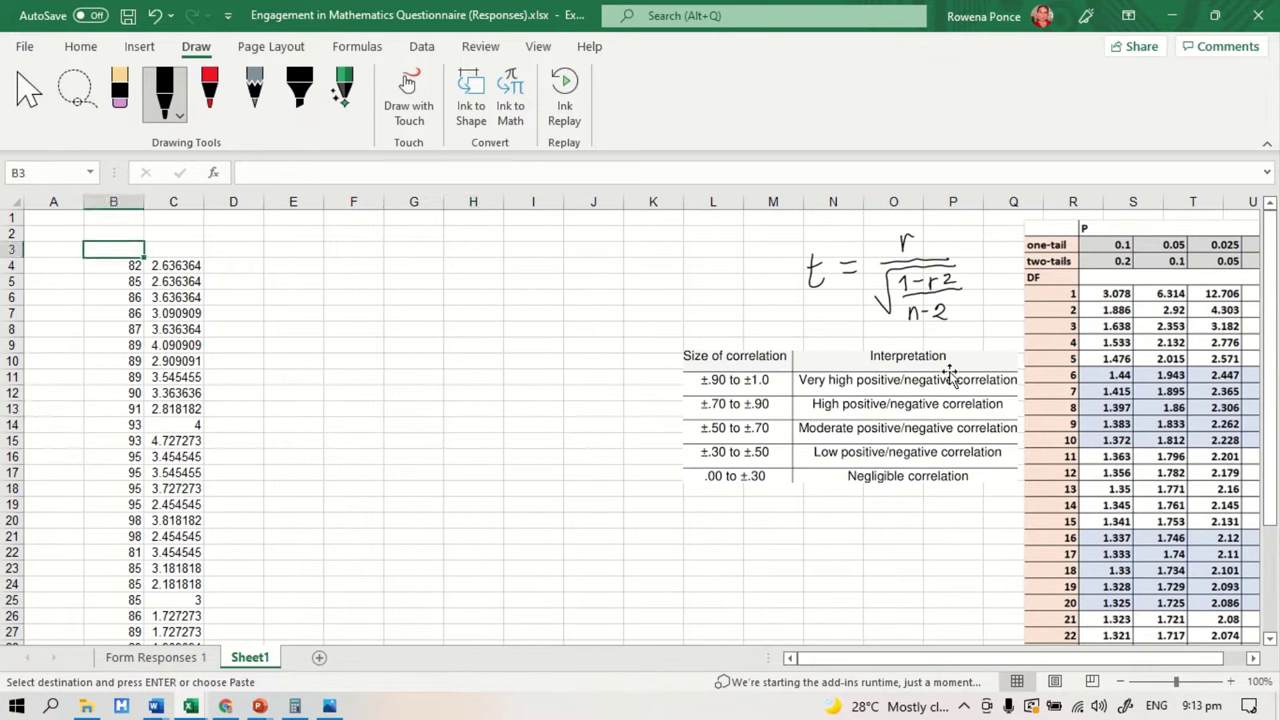
key(Return)
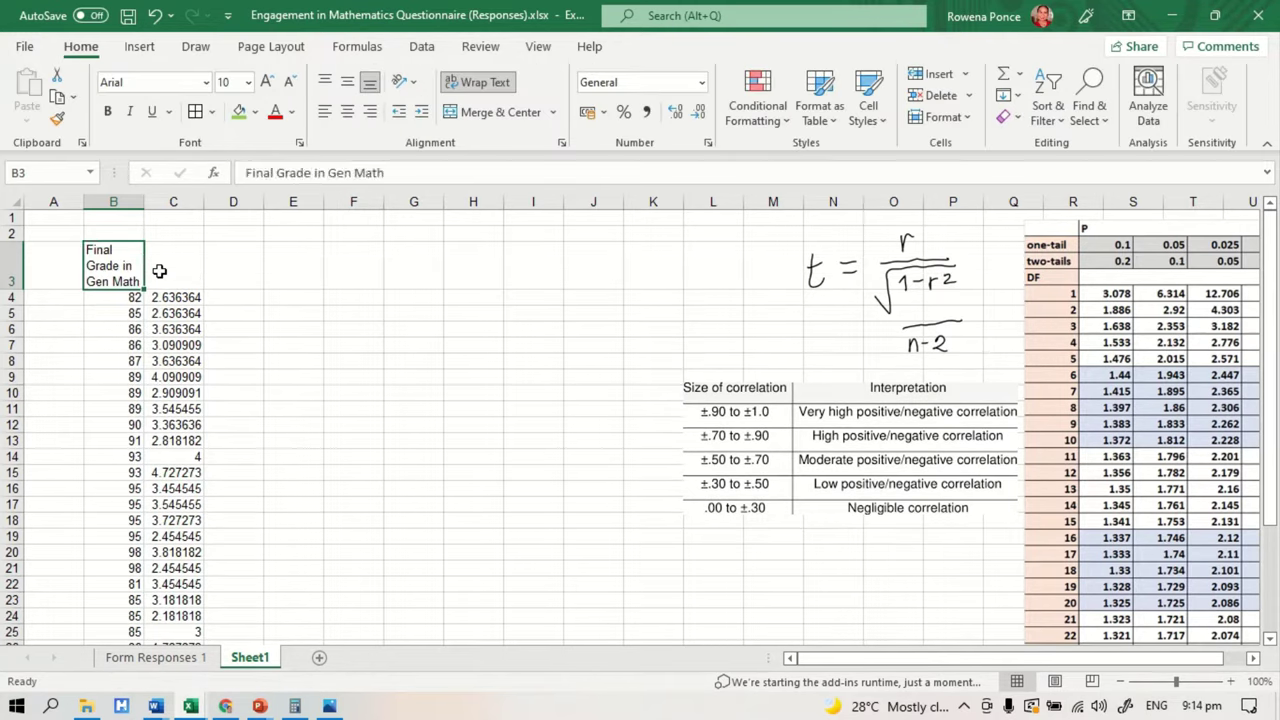
click(191, 266)
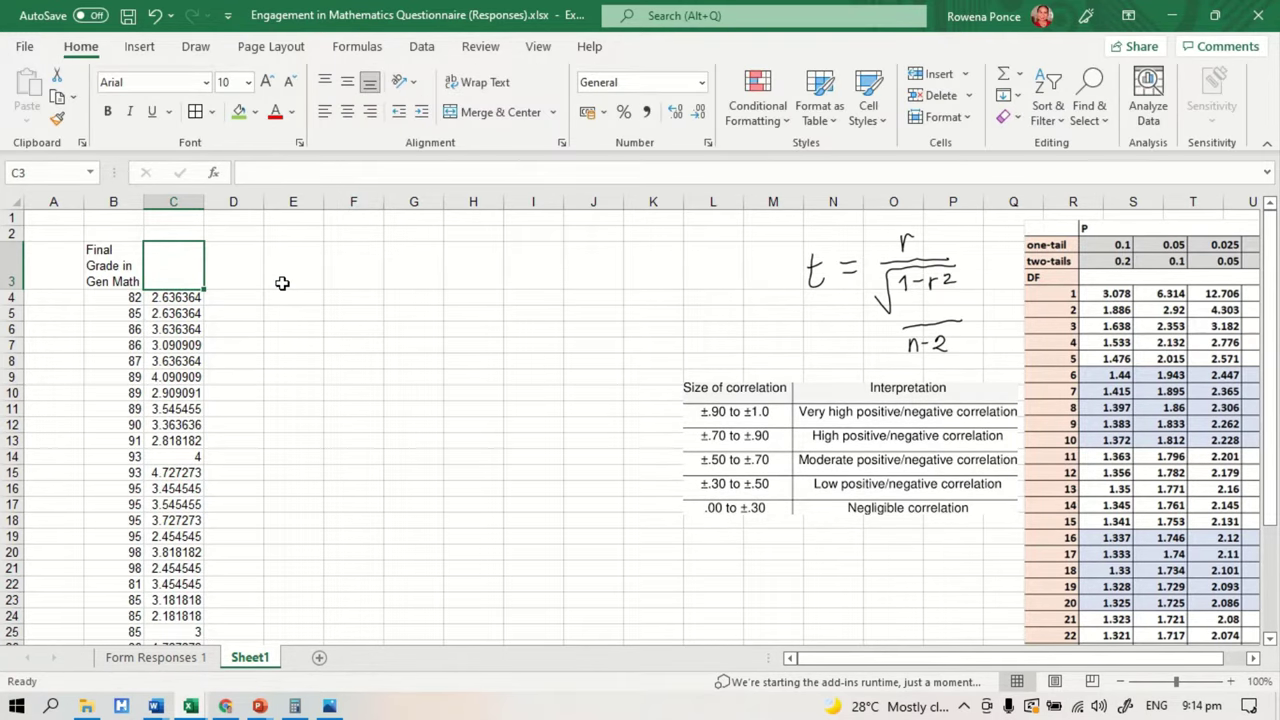
key(ctrl+v)
click(314, 361)
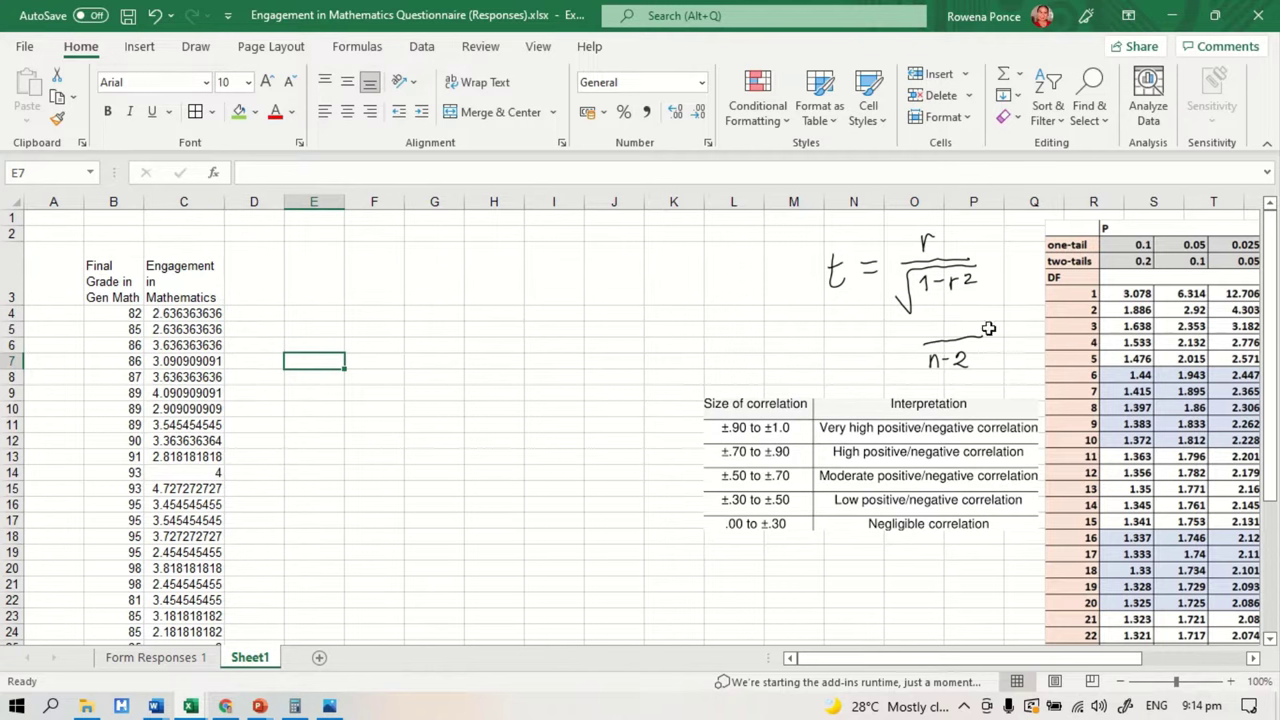
Move the inked "n-2" and its fraction bar up directly beneath "1-r²" in the t formula.
drag(964, 339, 955, 316)
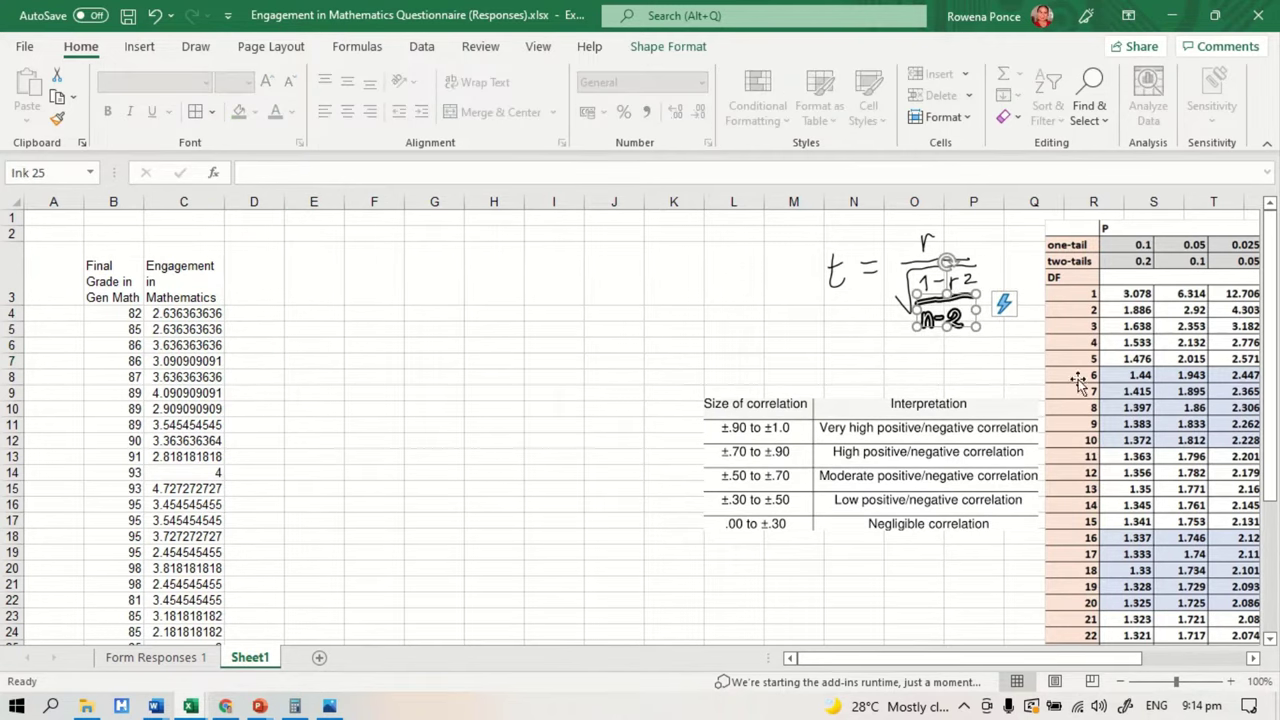
click(918, 551)
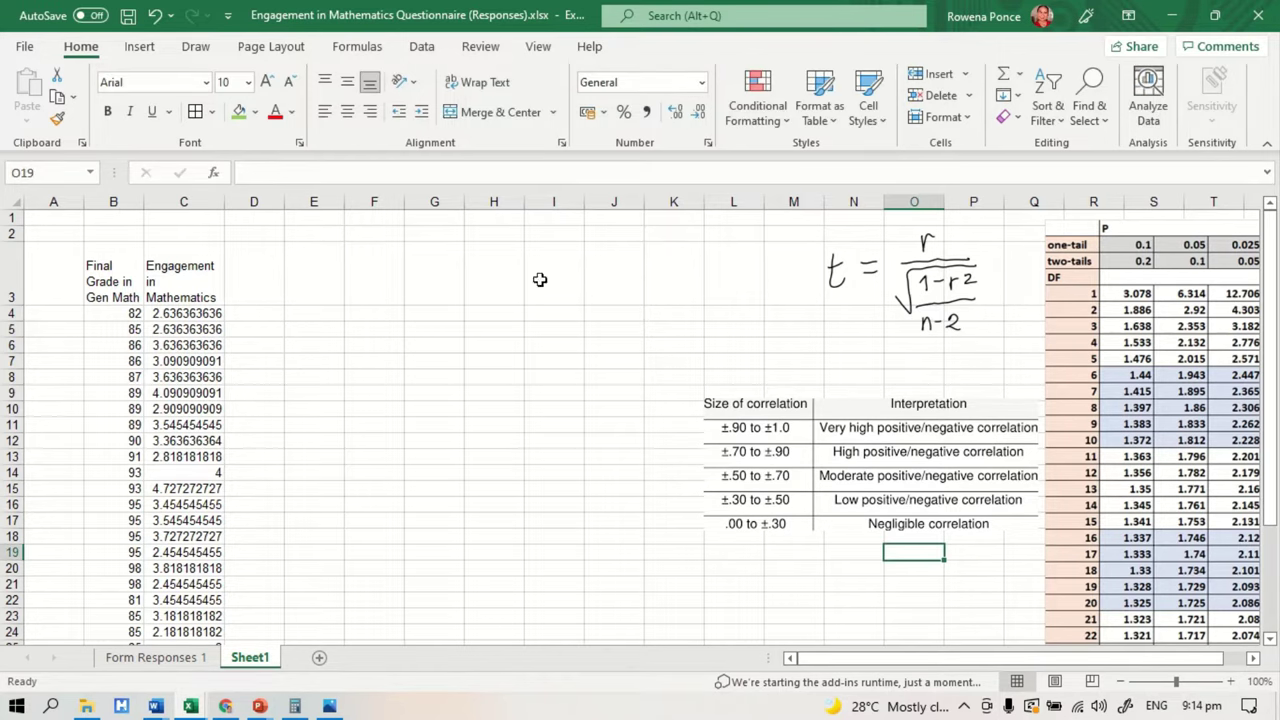
Handwrite the note "r = correlation coefficient" in black ink beside the t formula.
click(196, 46)
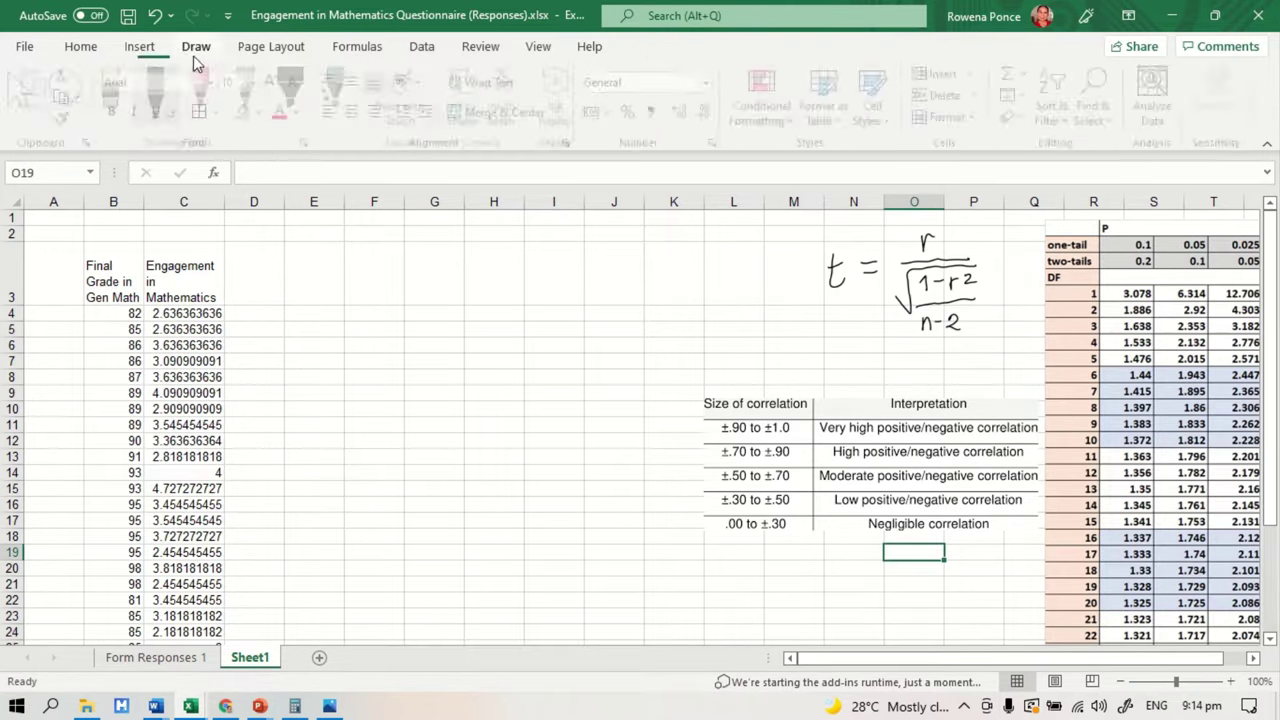
click(494, 361)
click(409, 95)
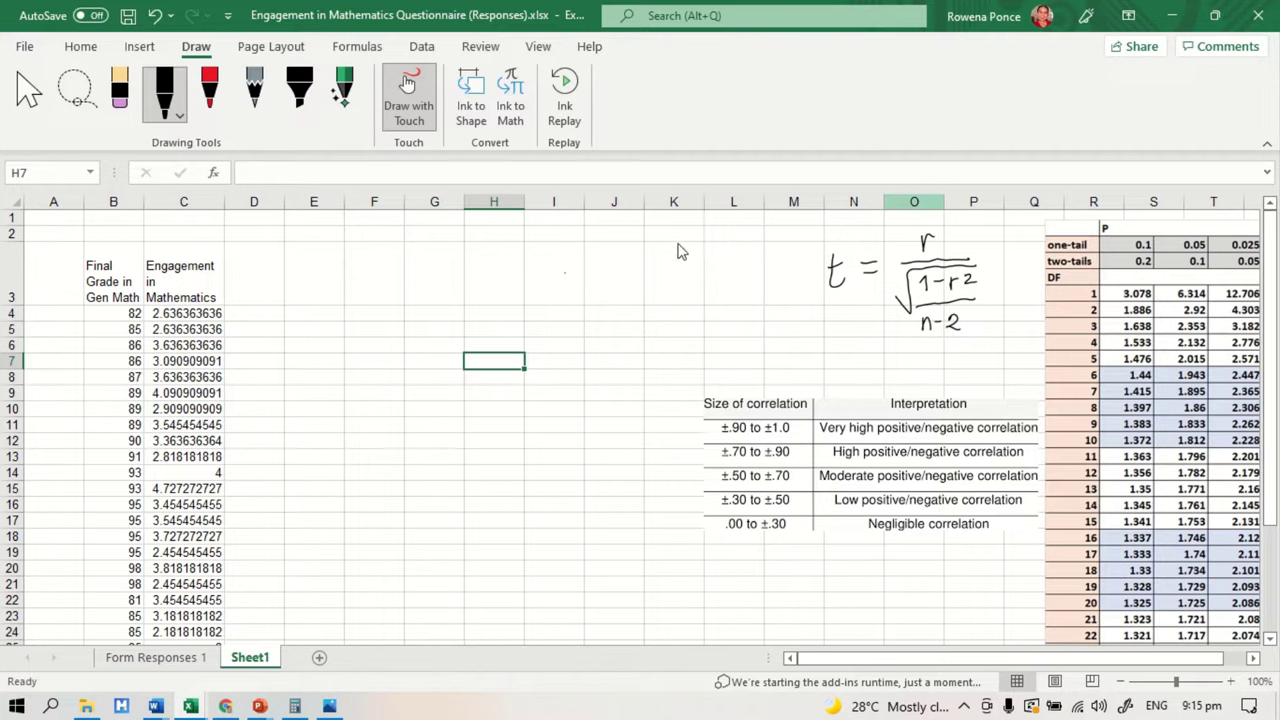
drag(677, 241, 691, 241)
drag(698, 245, 714, 246)
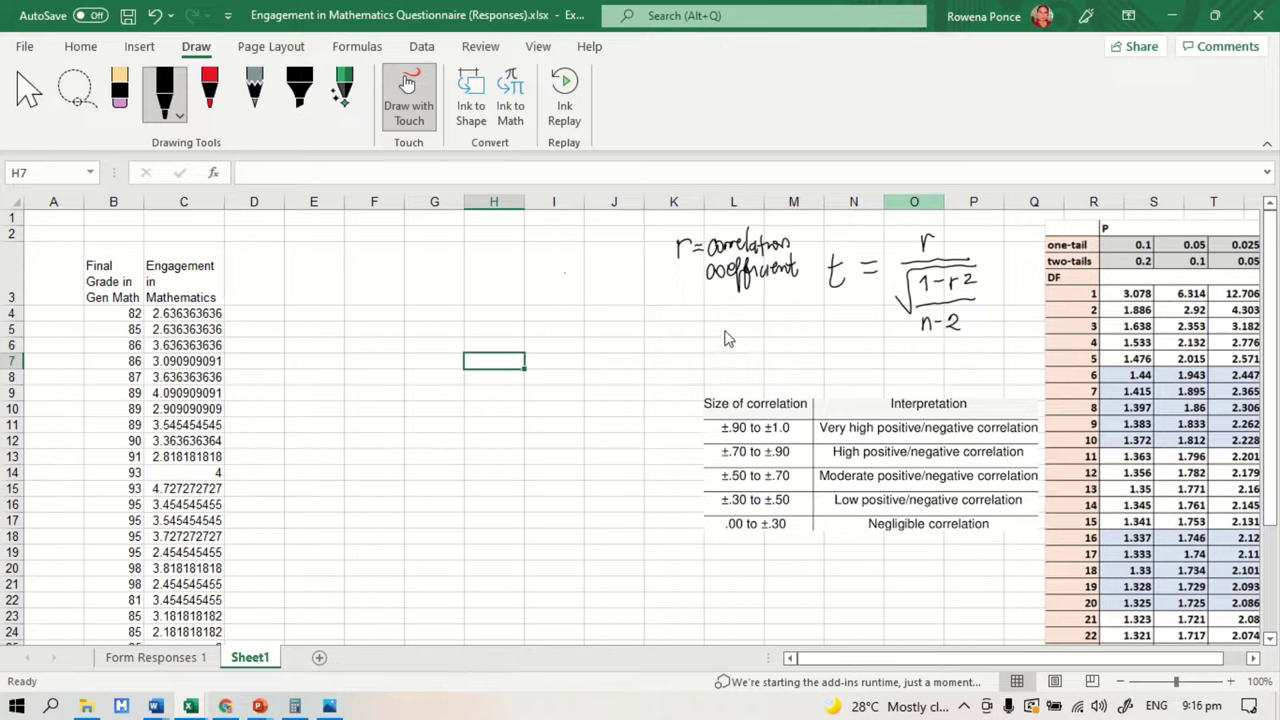
Handwrite "n = sample size" and "df = n-2" in ink beneath the correlation coefficient note.
mouse_move(684, 300)
mouse_down()
mouse_move(727, 320)
mouse_move(776, 302)
mouse_move(745, 334)
mouse_move(780, 324)
mouse_up()
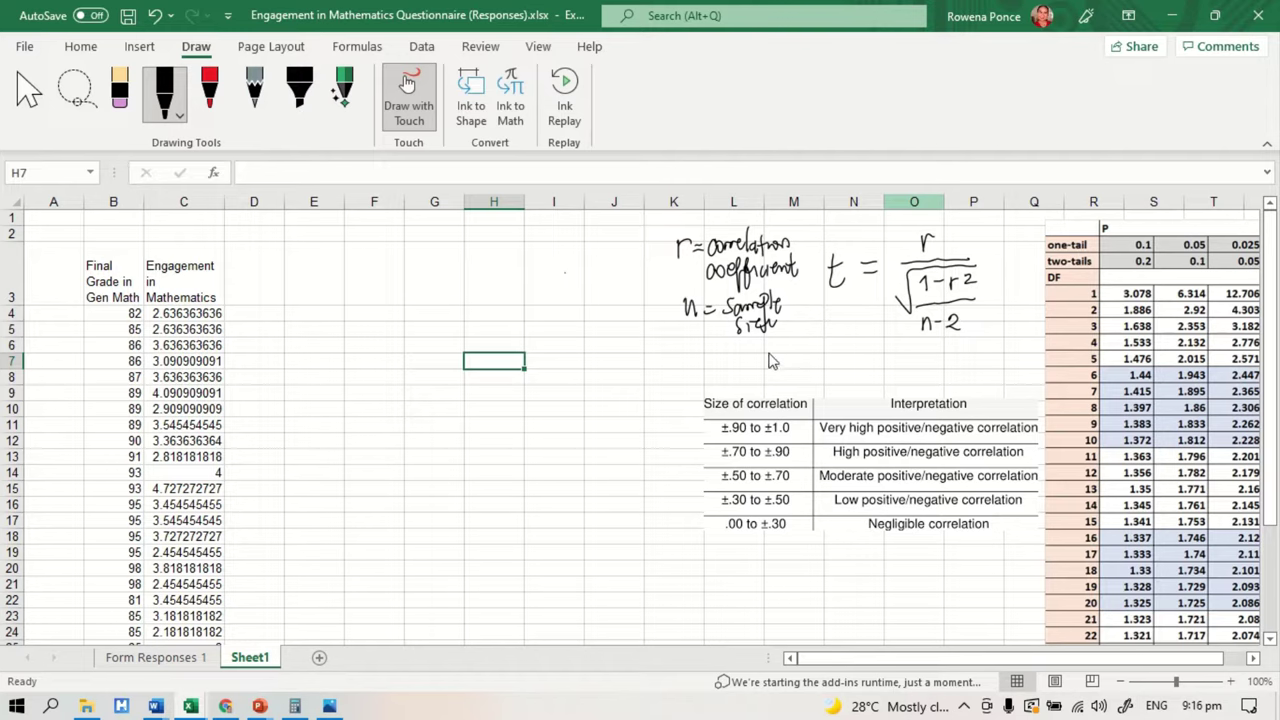
mouse_move(694, 360)
mouse_down()
mouse_move(702, 380)
mouse_move(730, 354)
mouse_up()
drag(715, 363, 801, 356)
Extend the radical sign in the t formula down to the "n-2" denominator with an ink stroke.
drag(953, 320, 963, 330)
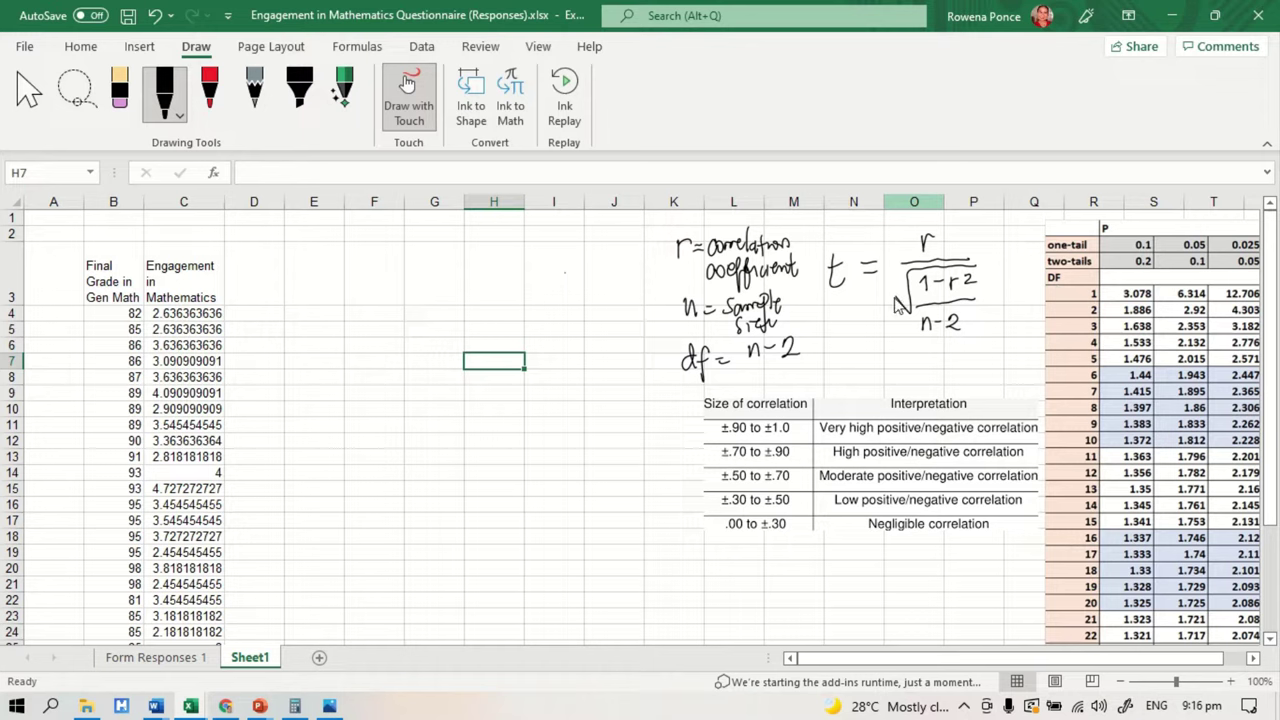
drag(896, 302, 914, 328)
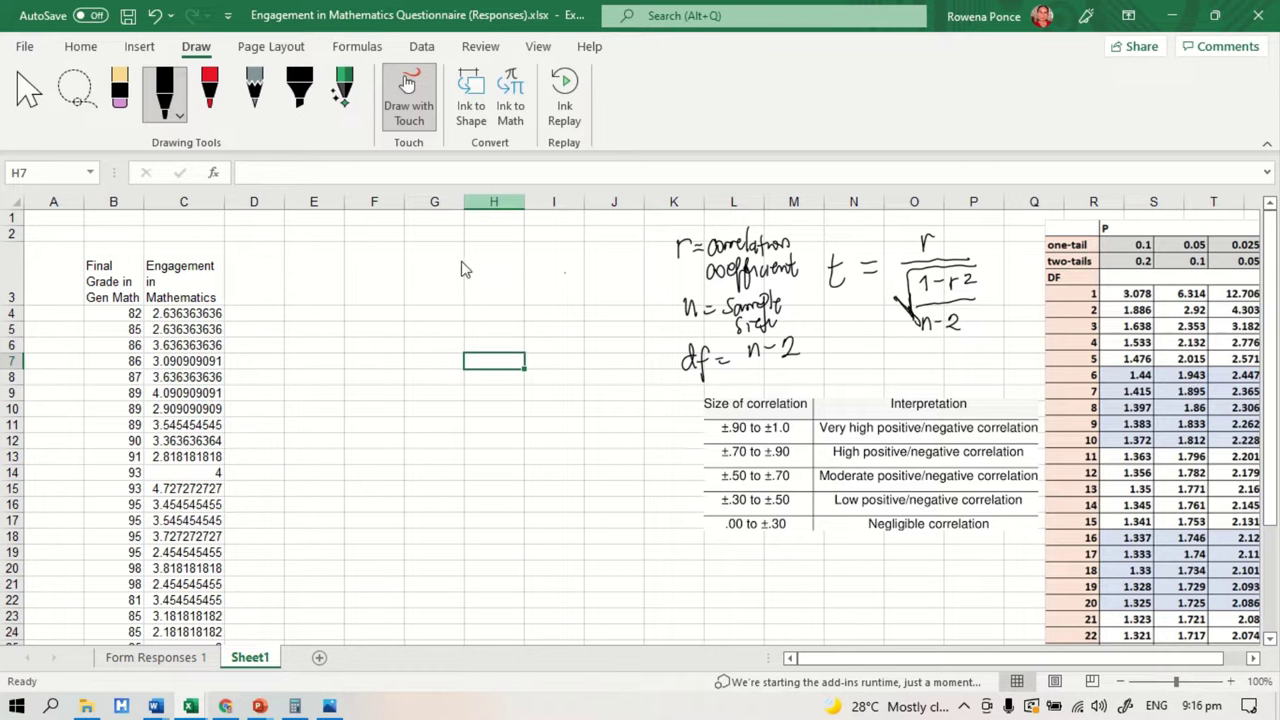
click(80, 47)
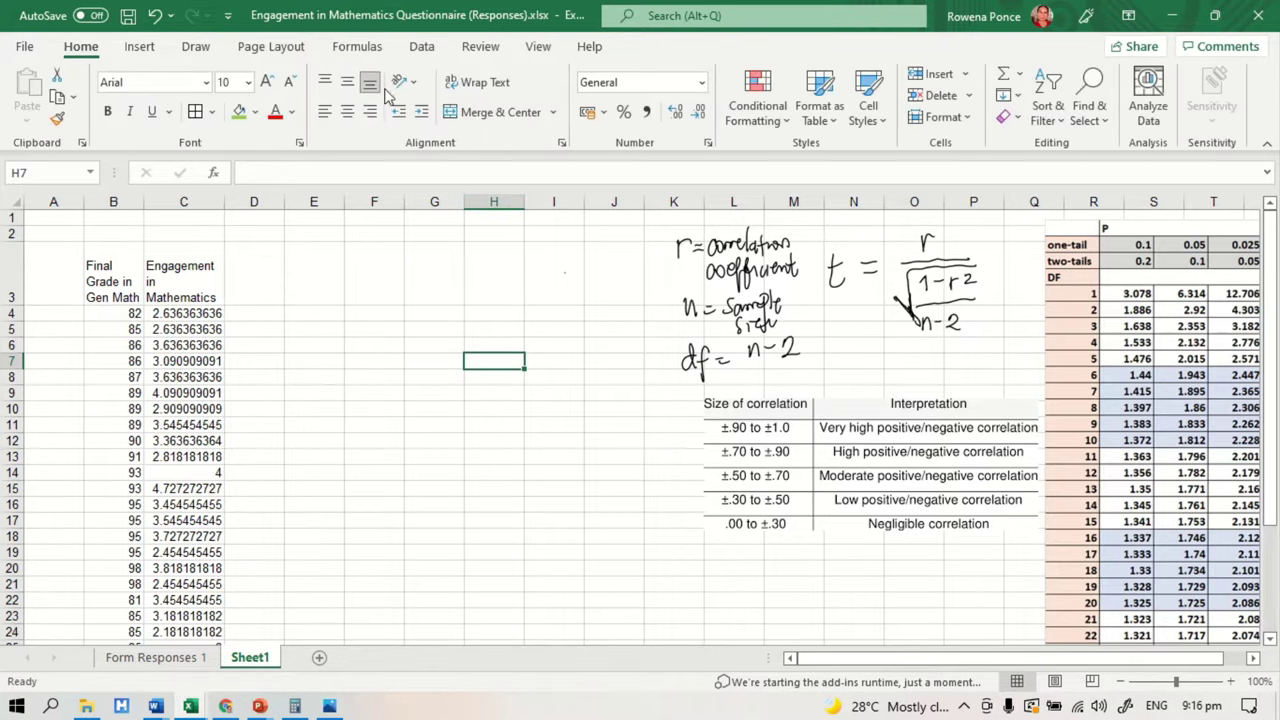
click(196, 48)
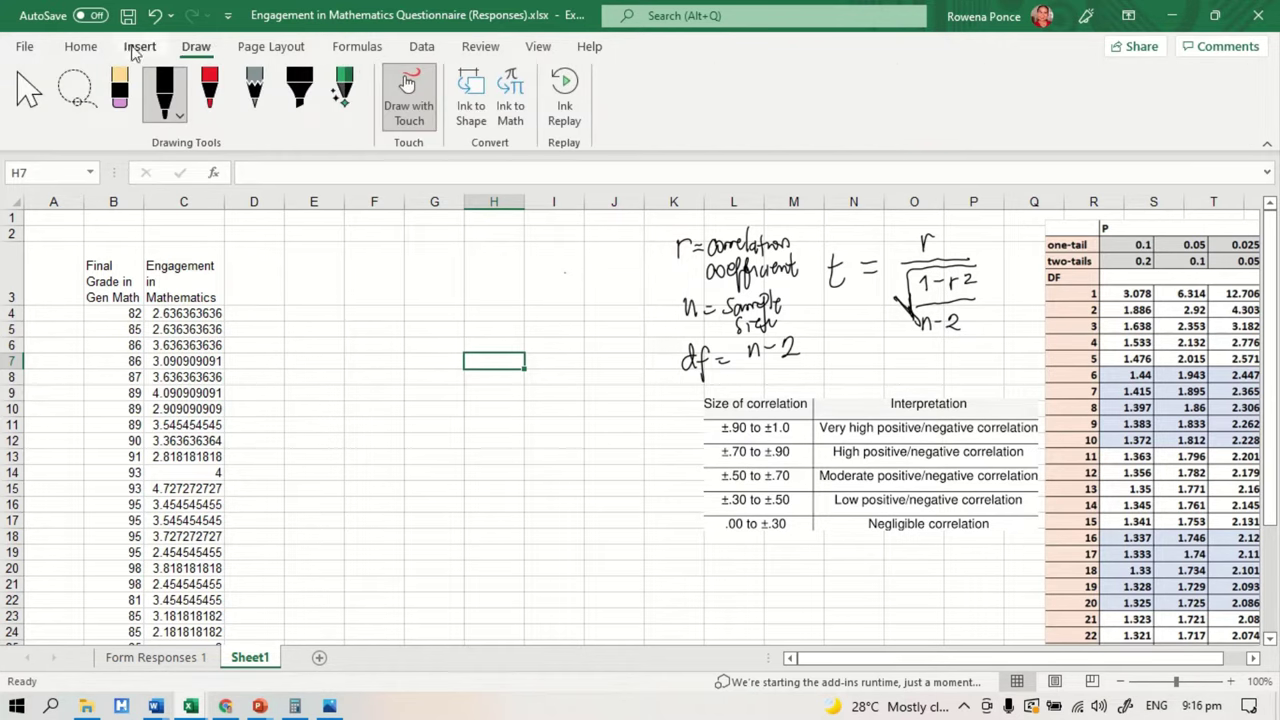
Enable the Analysis ToolPak and Analysis ToolPak - VBA add-ins.
click(423, 48)
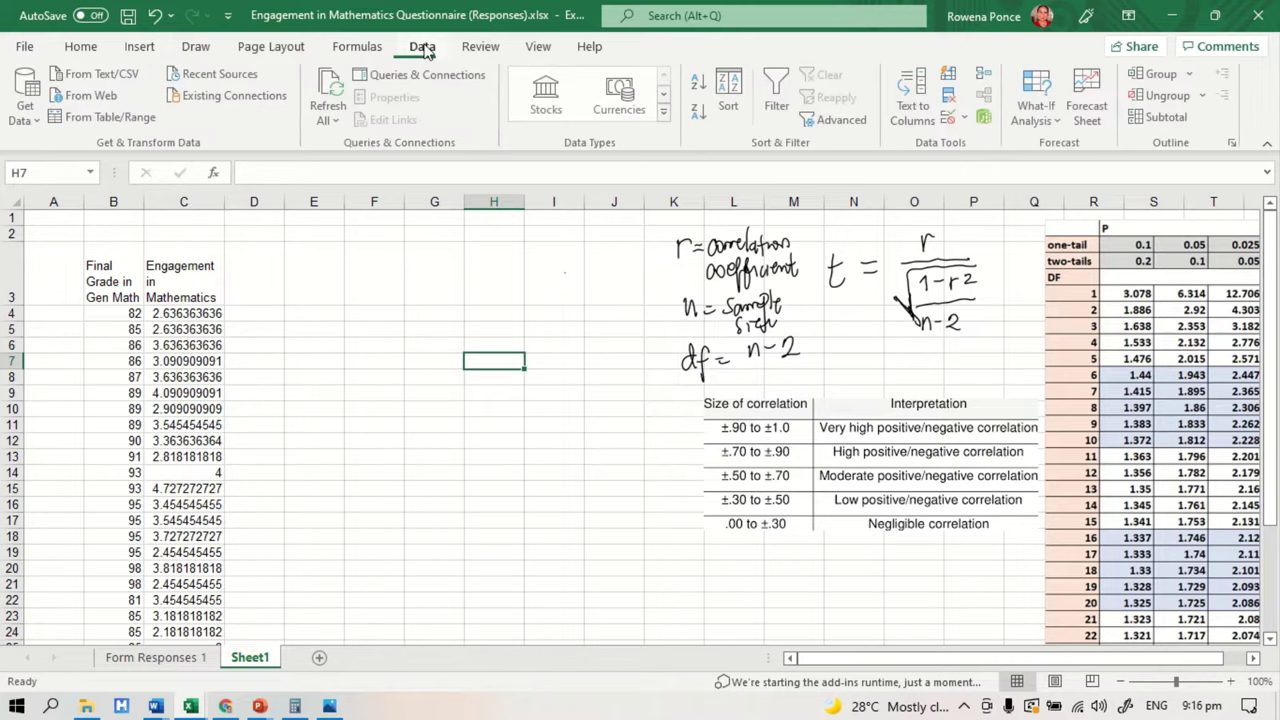
right_click(1257, 104)
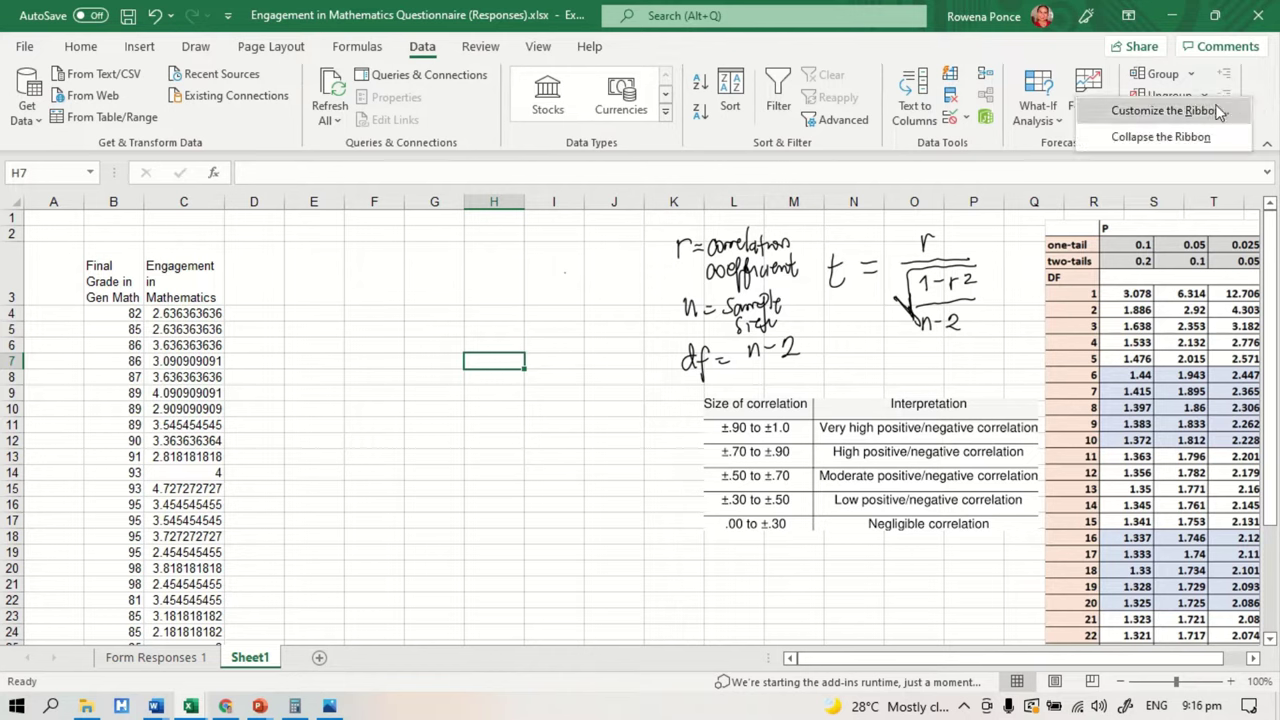
click(905, 300)
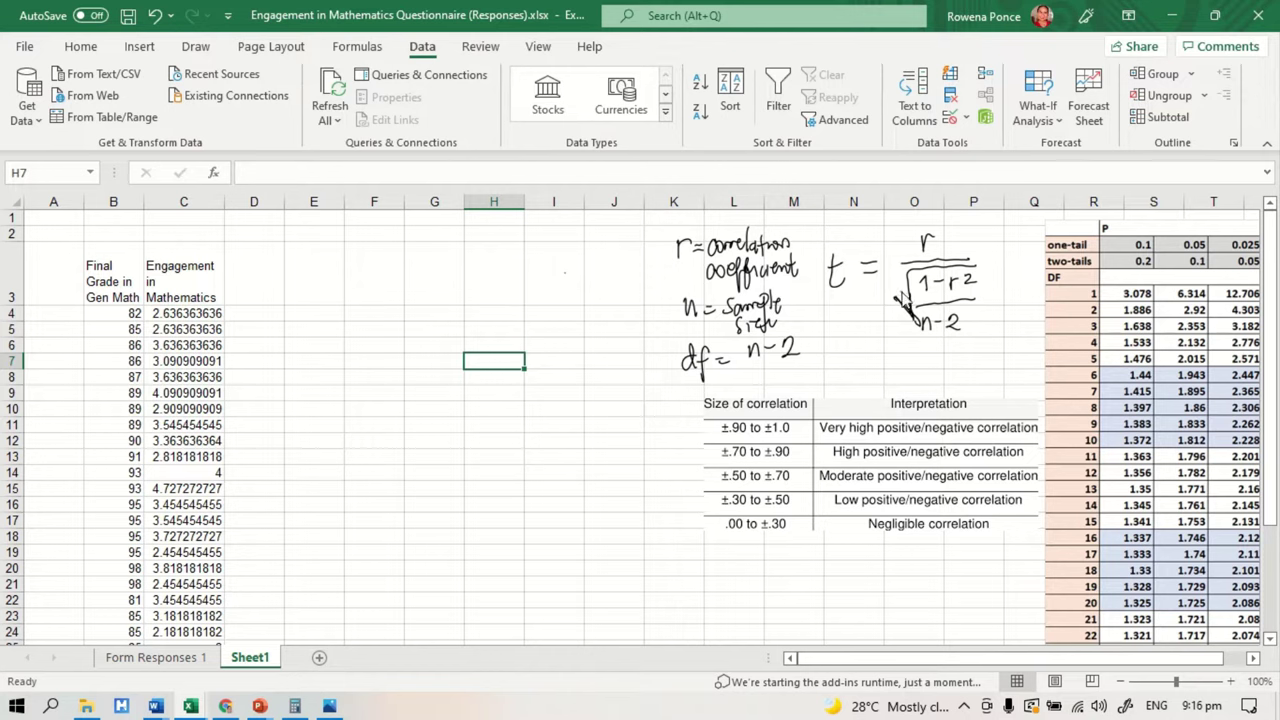
right_click(1255, 116)
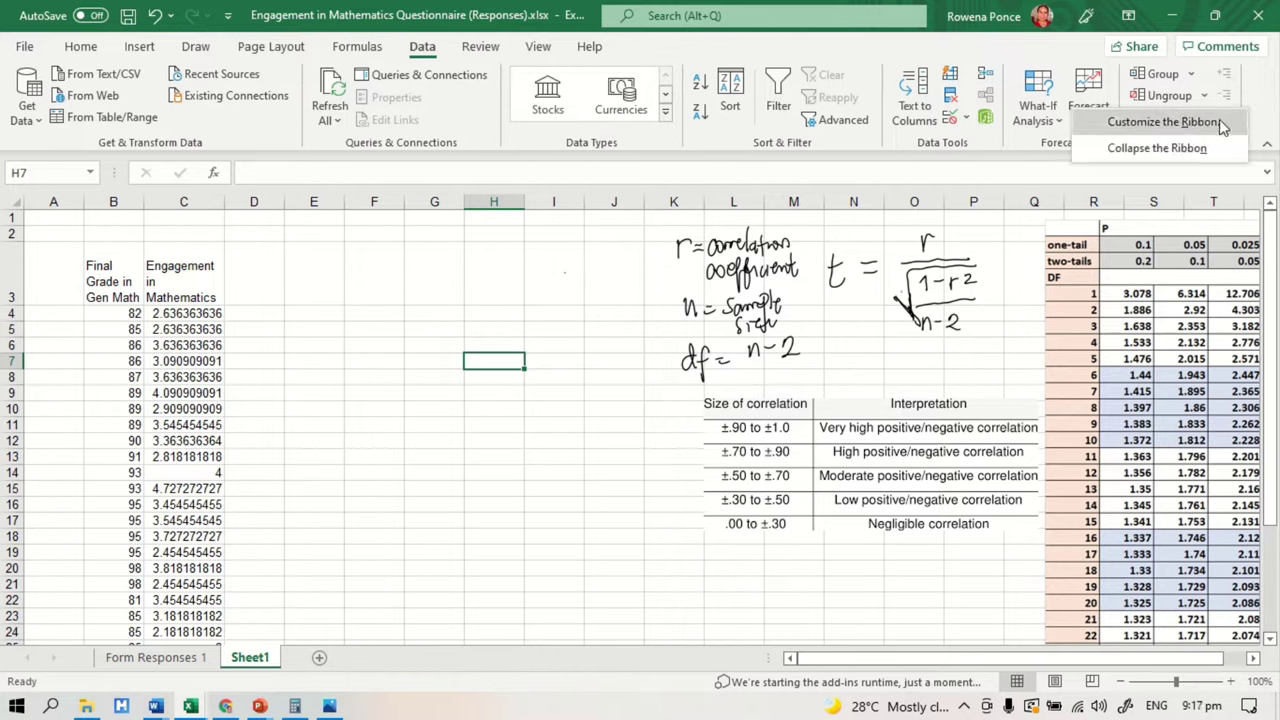
click(1219, 121)
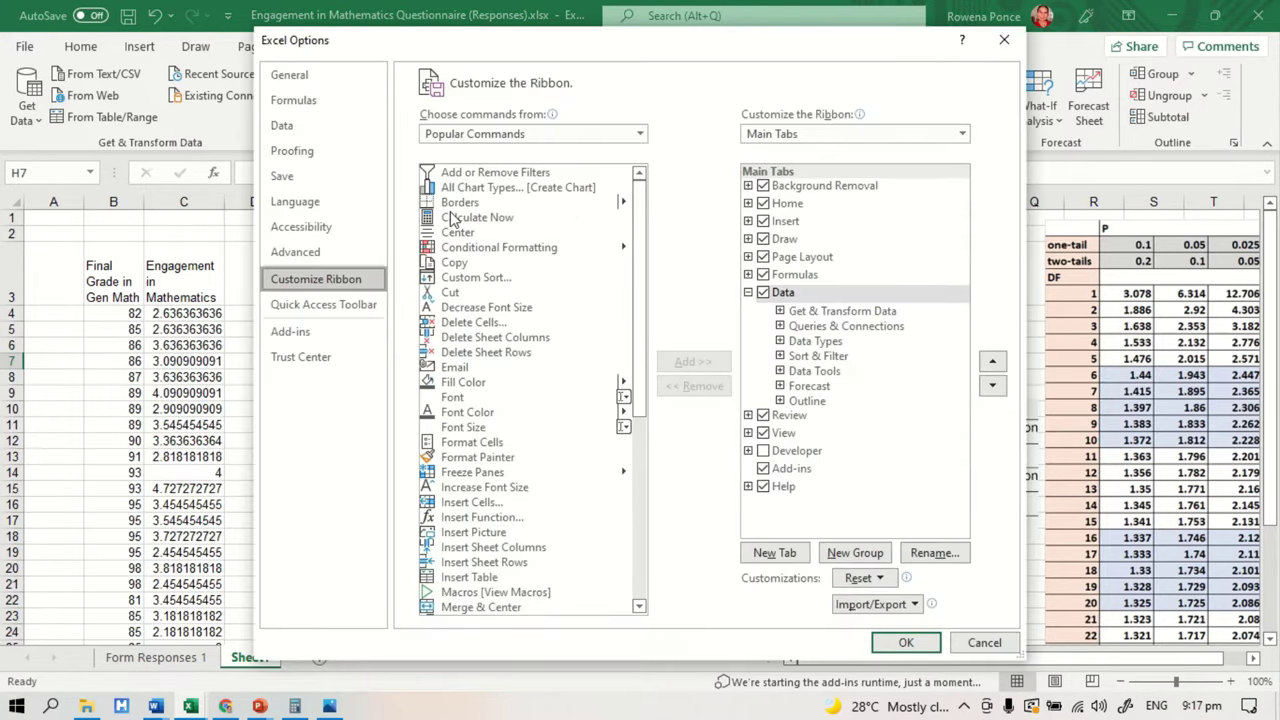
click(325, 330)
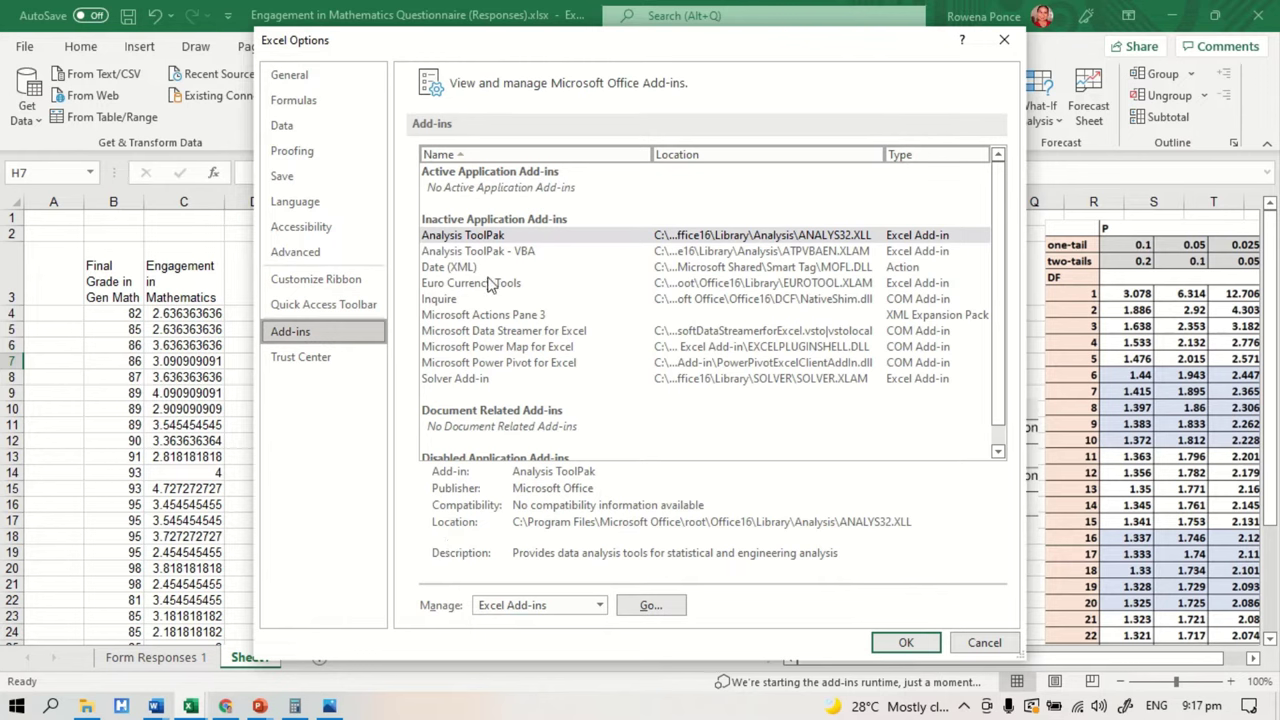
click(487, 238)
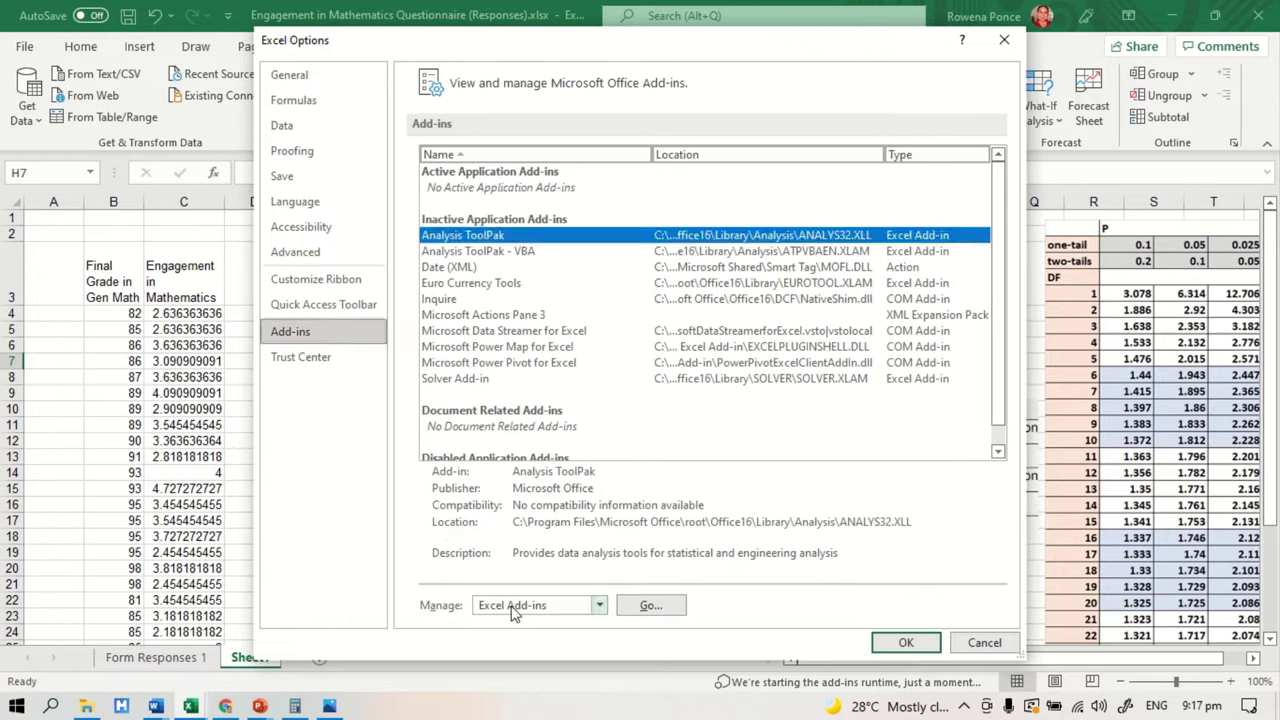
click(650, 607)
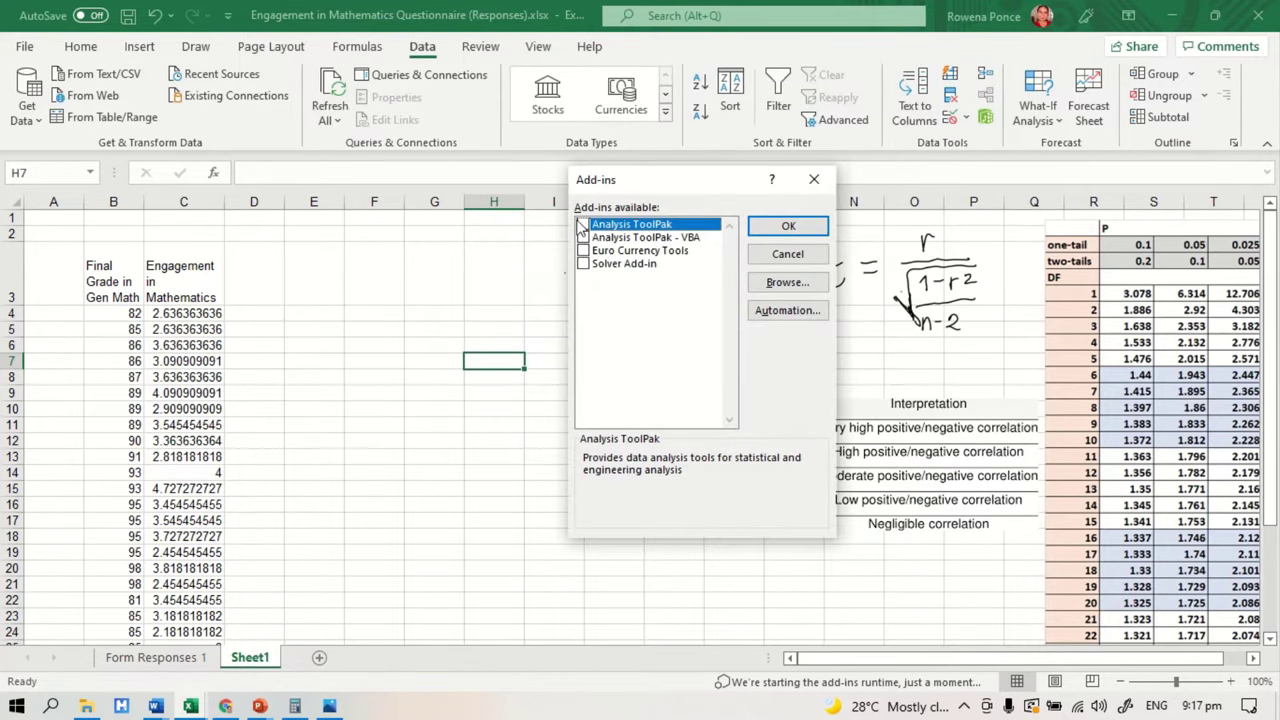
click(584, 239)
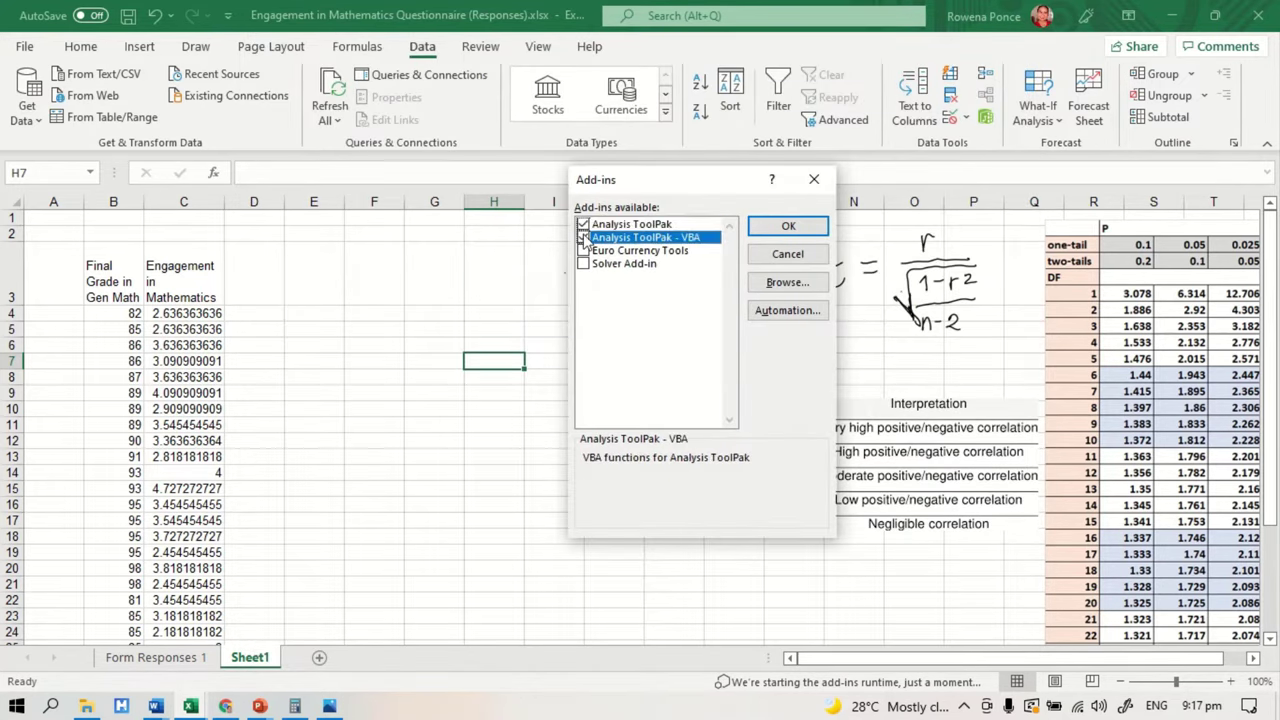
click(806, 228)
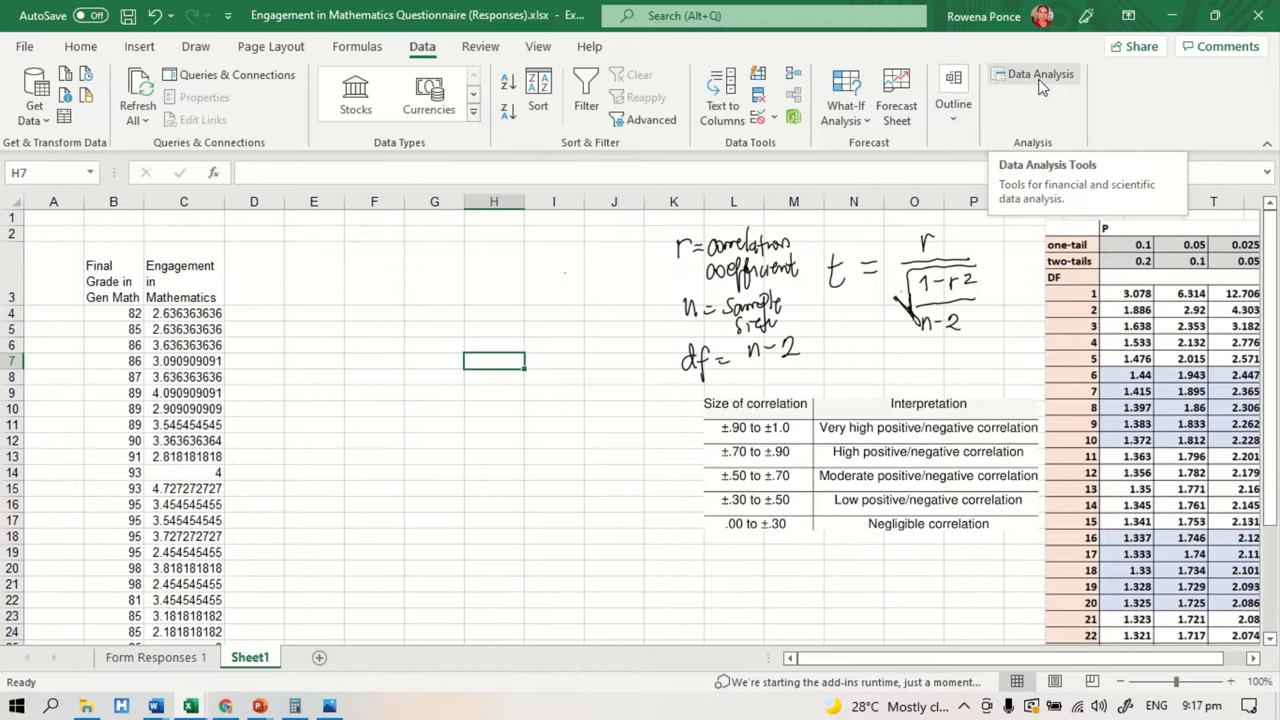
Browse the available Data Analysis tools and start the Correlation tool.
click(1037, 80)
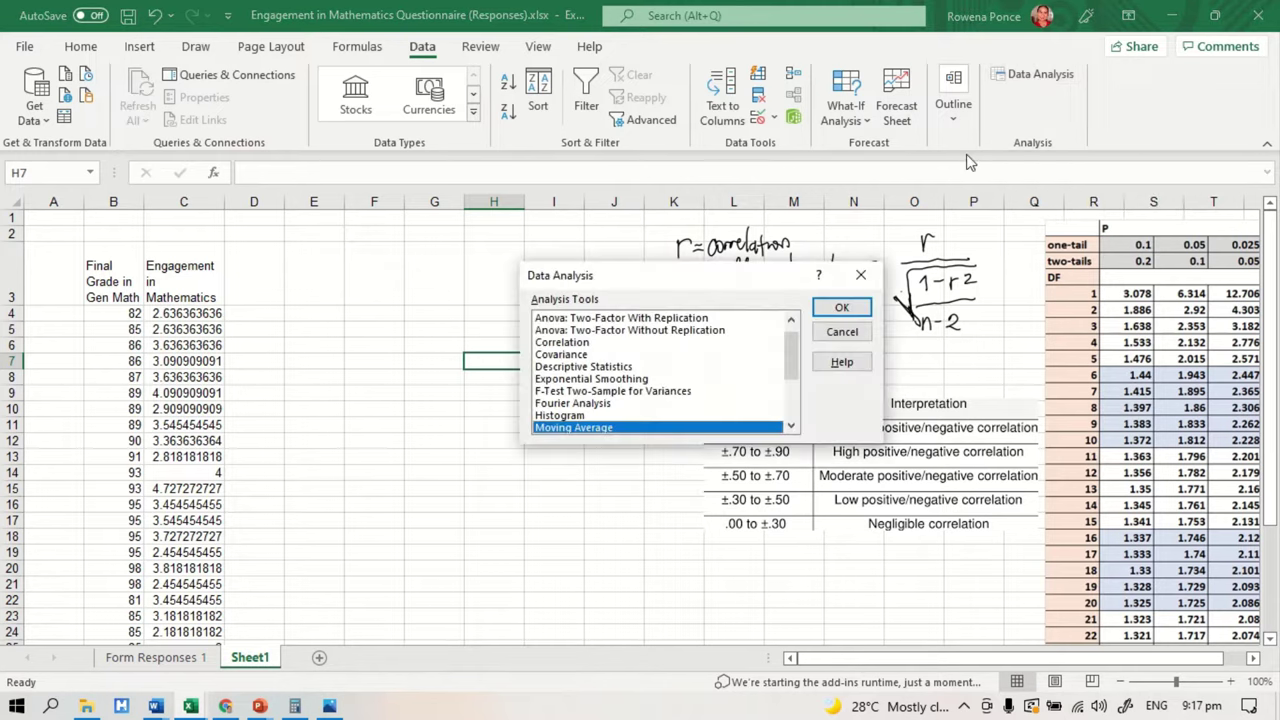
scroll(600, 372, down, 3)
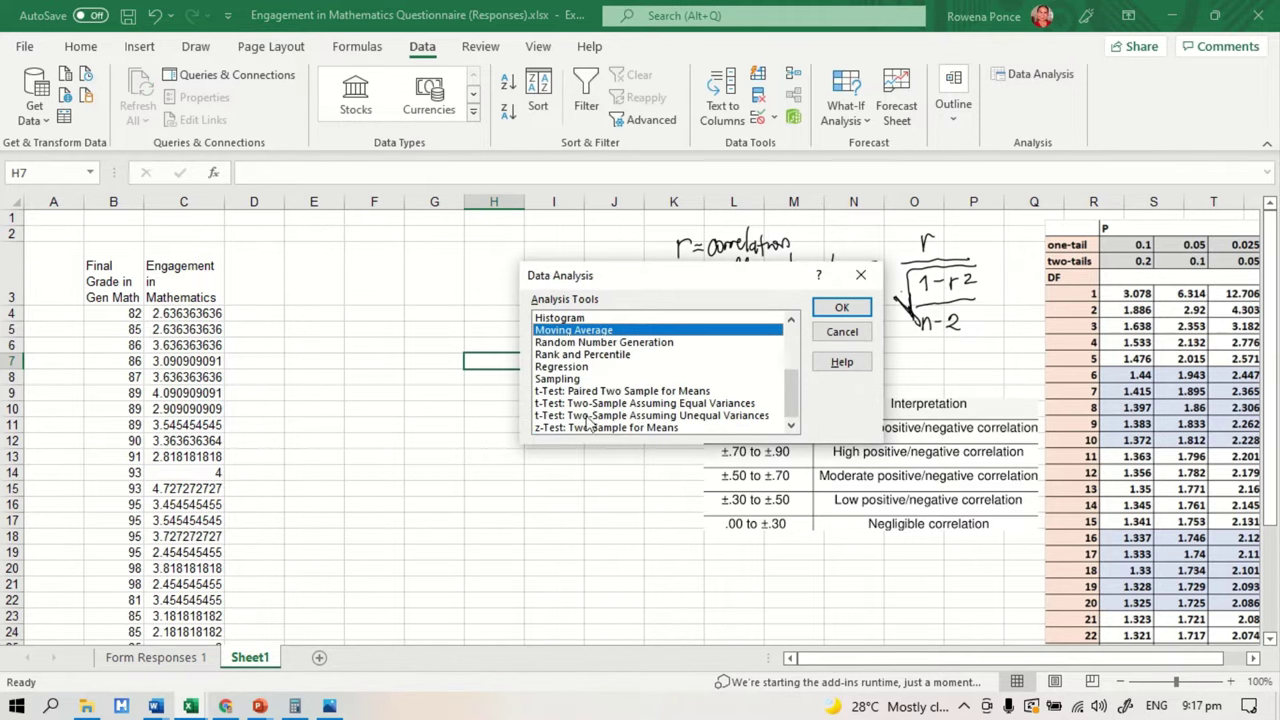
scroll(574, 430, up, 3)
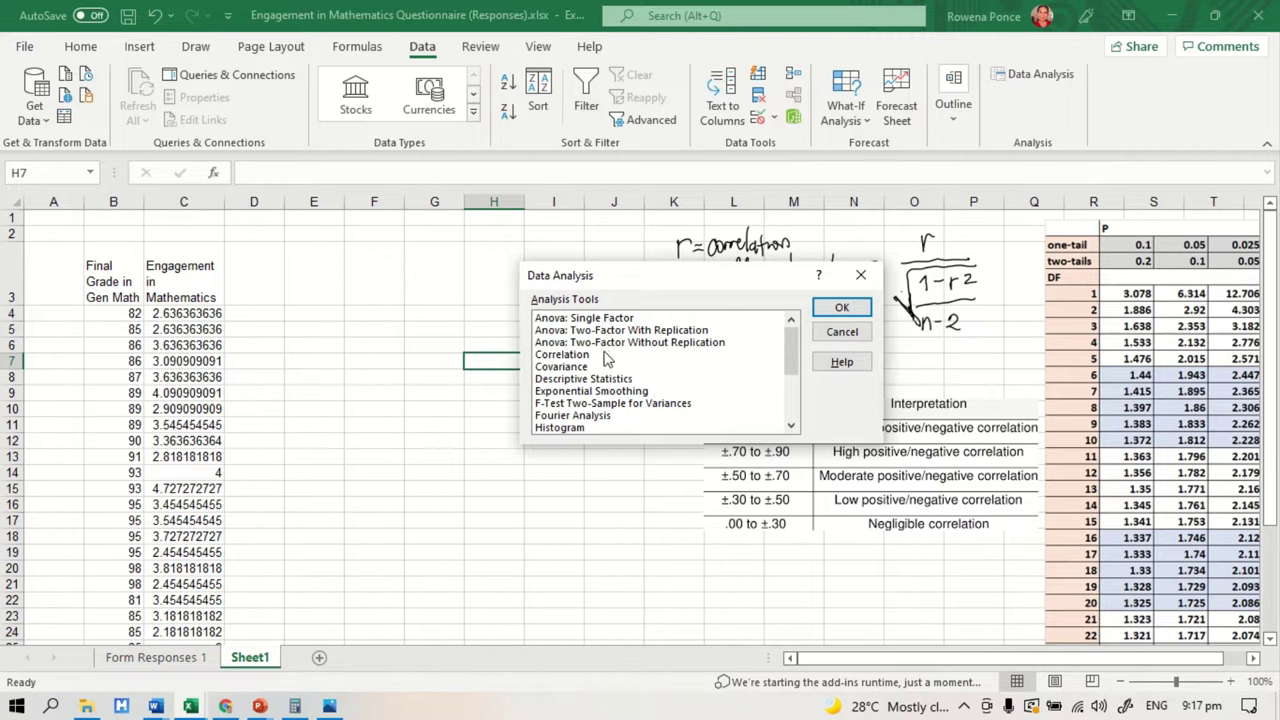
scroll(604, 360, down, 1)
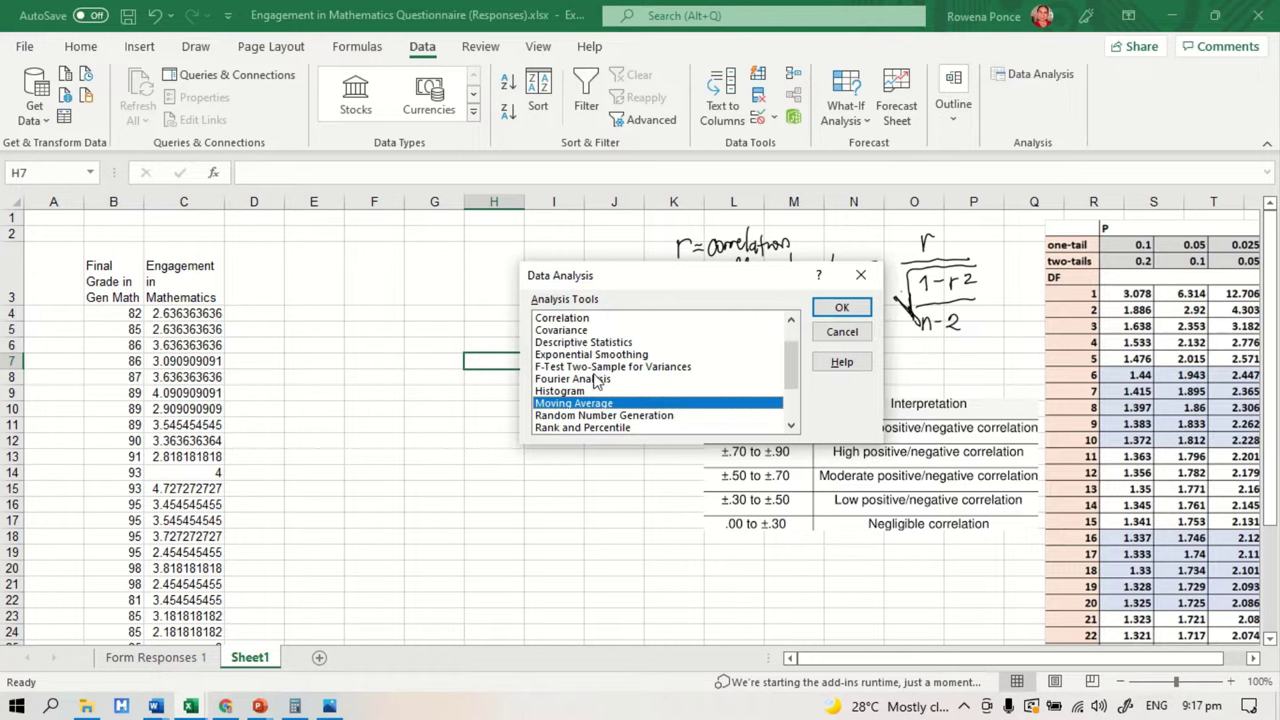
scroll(595, 390, down, 1)
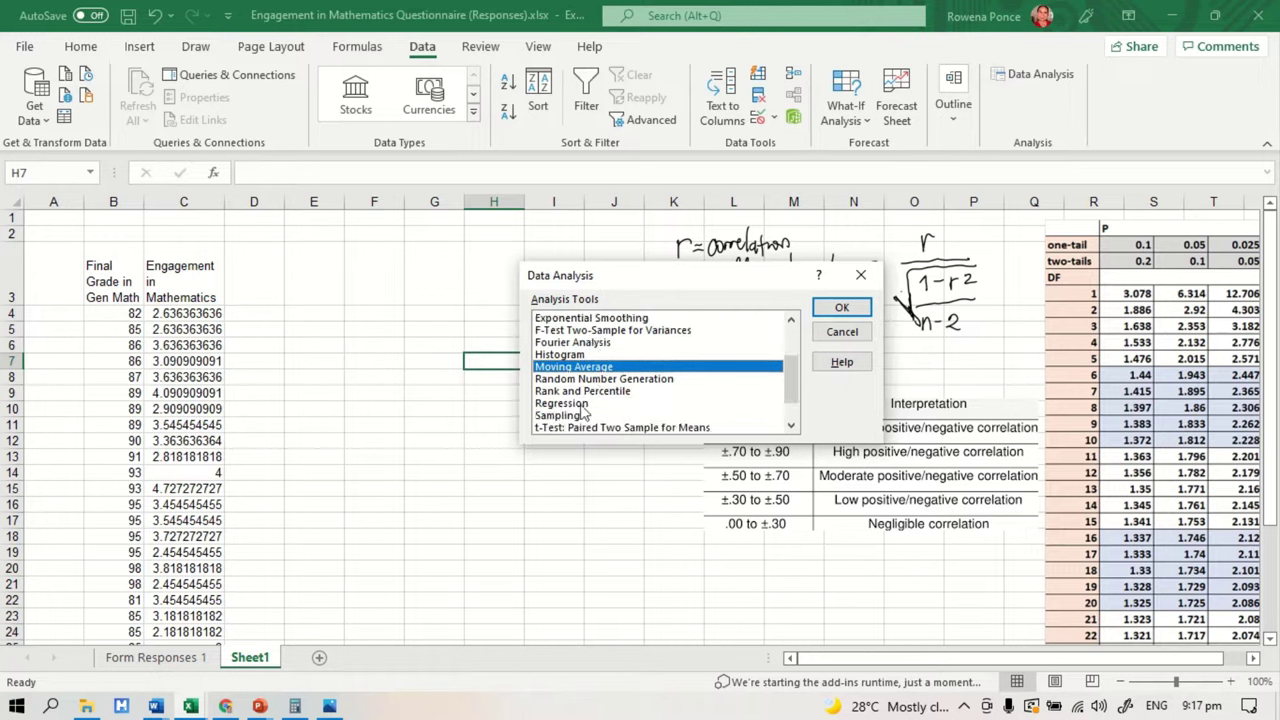
scroll(586, 414, down, 1)
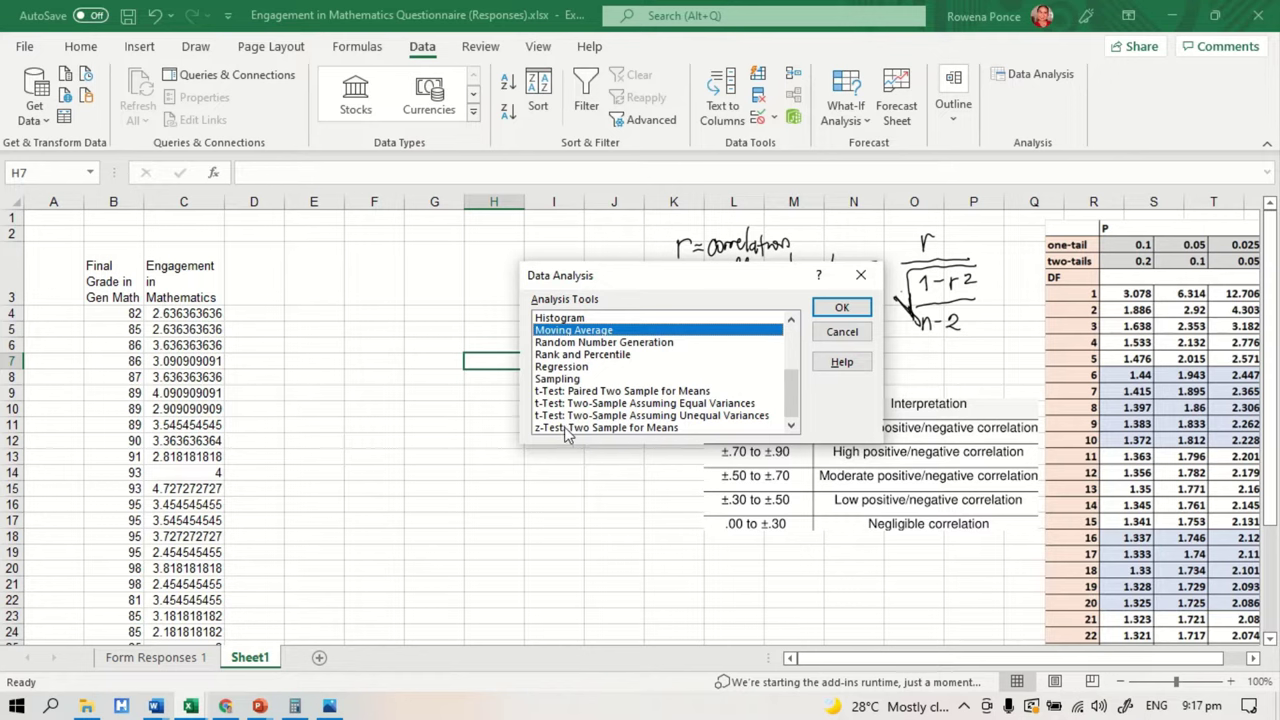
scroll(576, 381, up, 3)
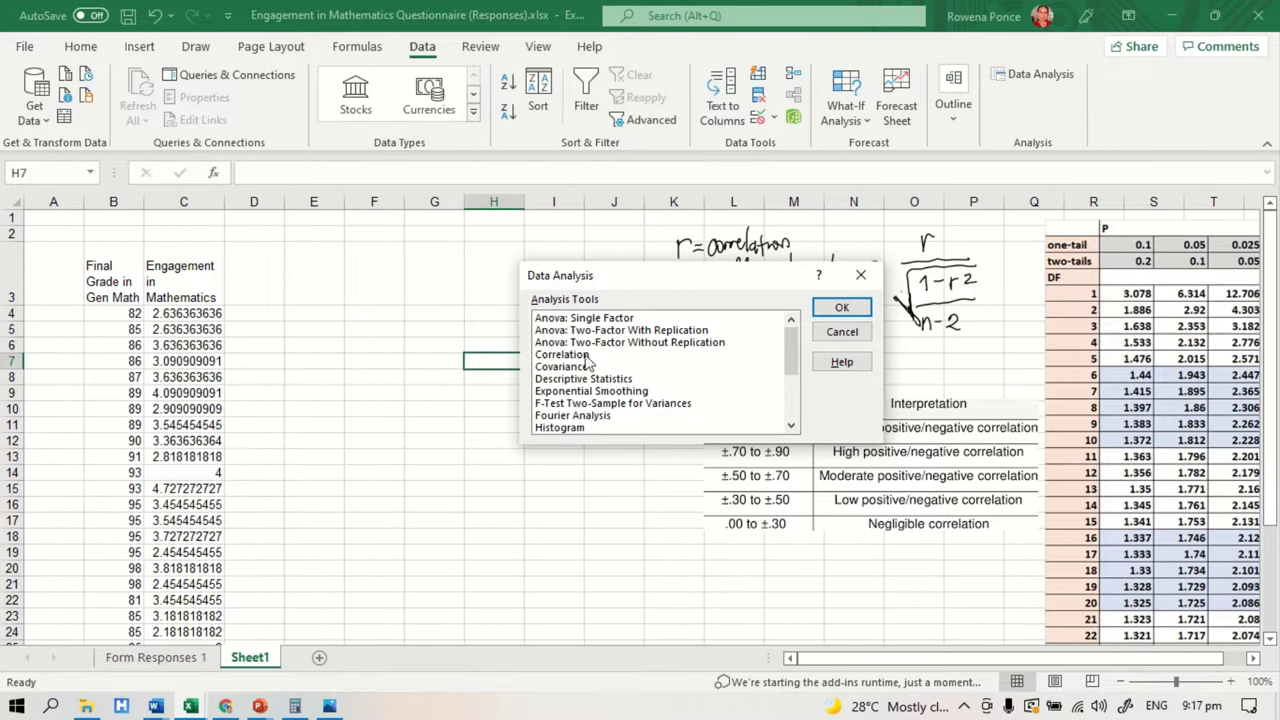
click(585, 356)
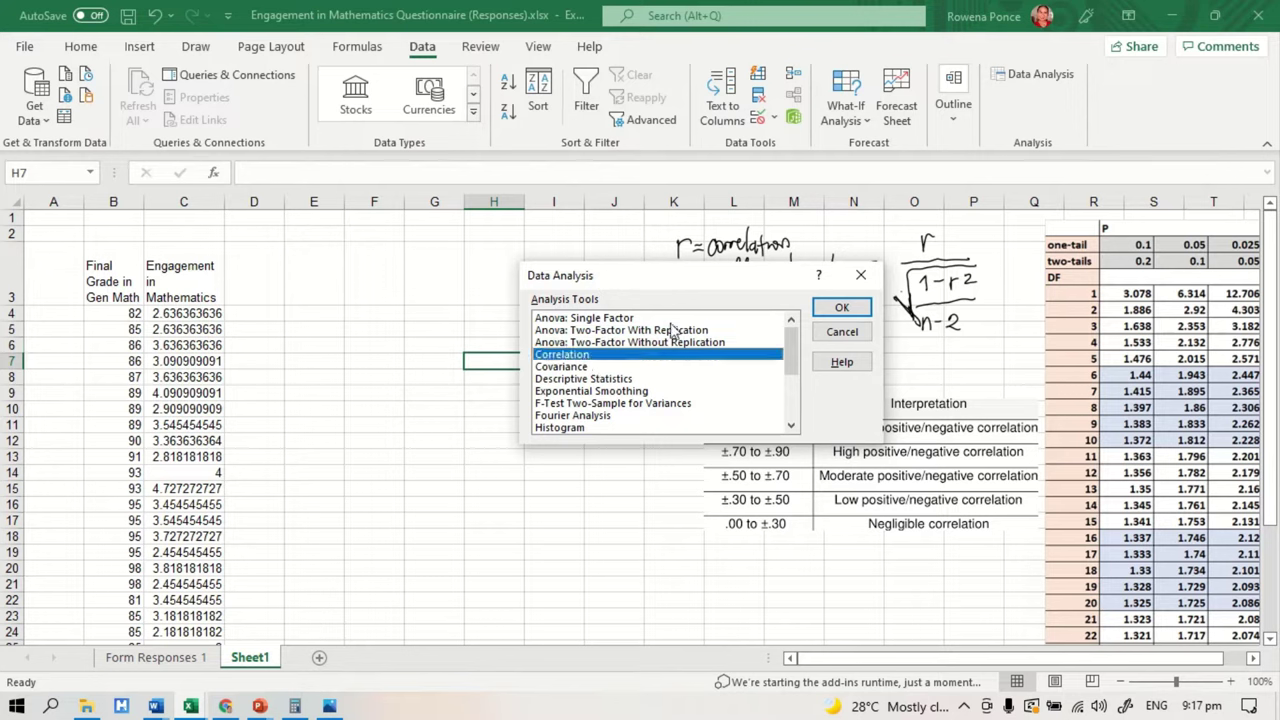
click(840, 309)
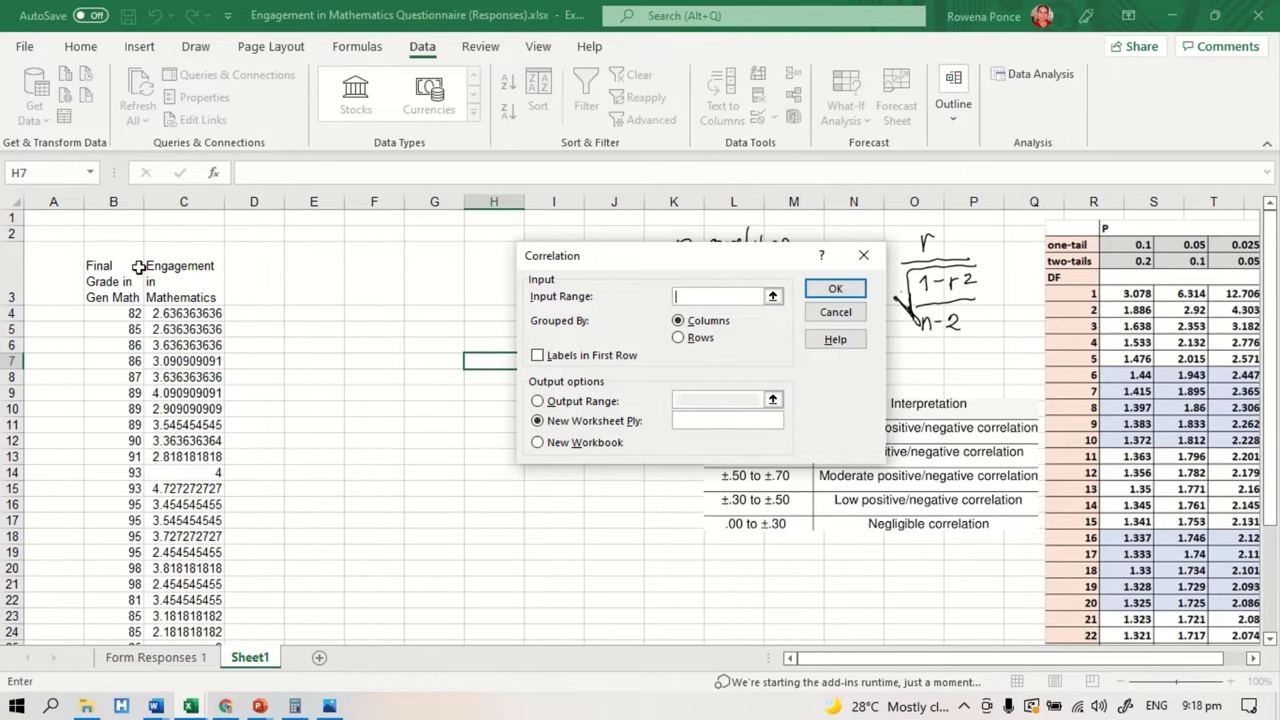
Run the correlation on B3:C36 grouped by columns, with labels in the first row and the output range starting at E3.
drag(110, 272, 177, 614)
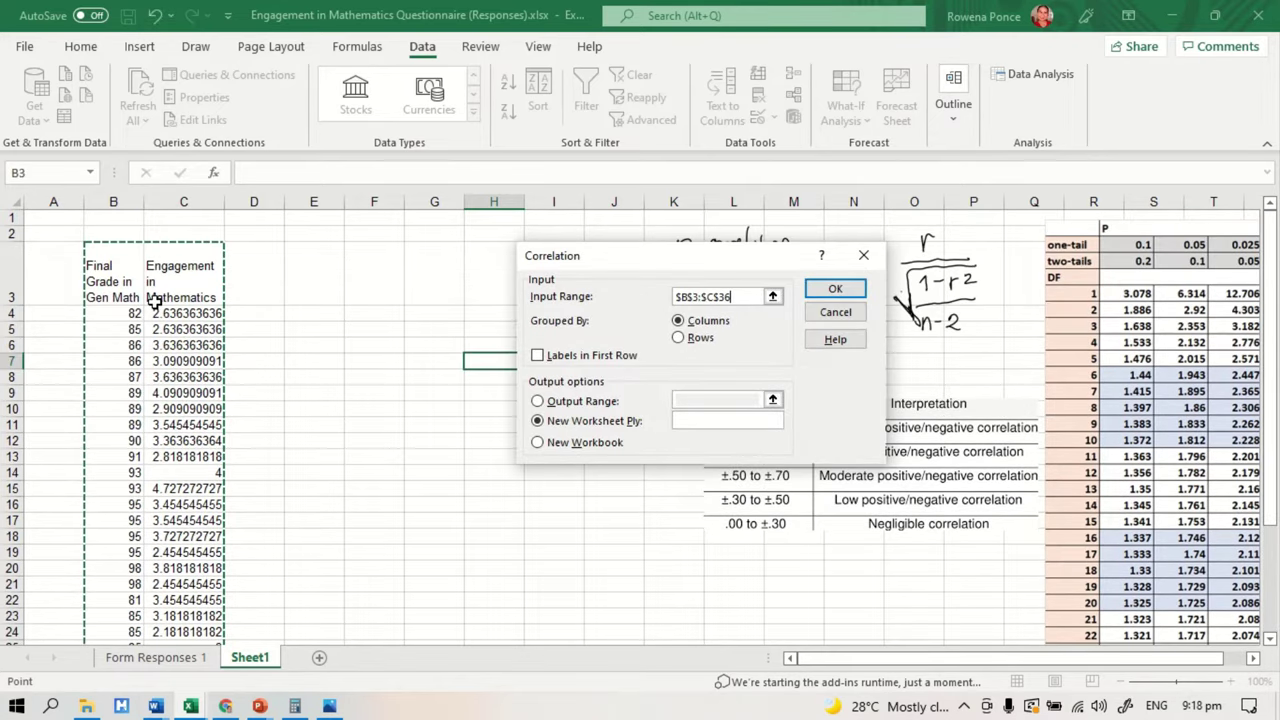
click(538, 358)
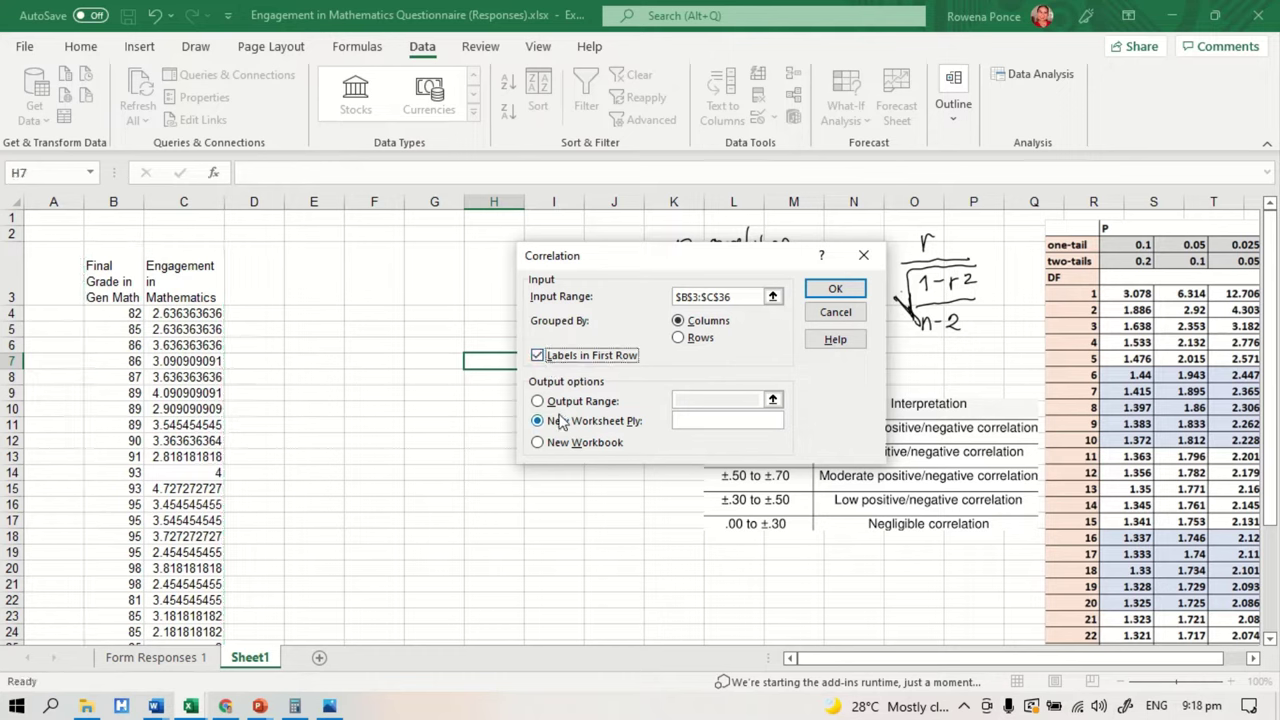
click(538, 402)
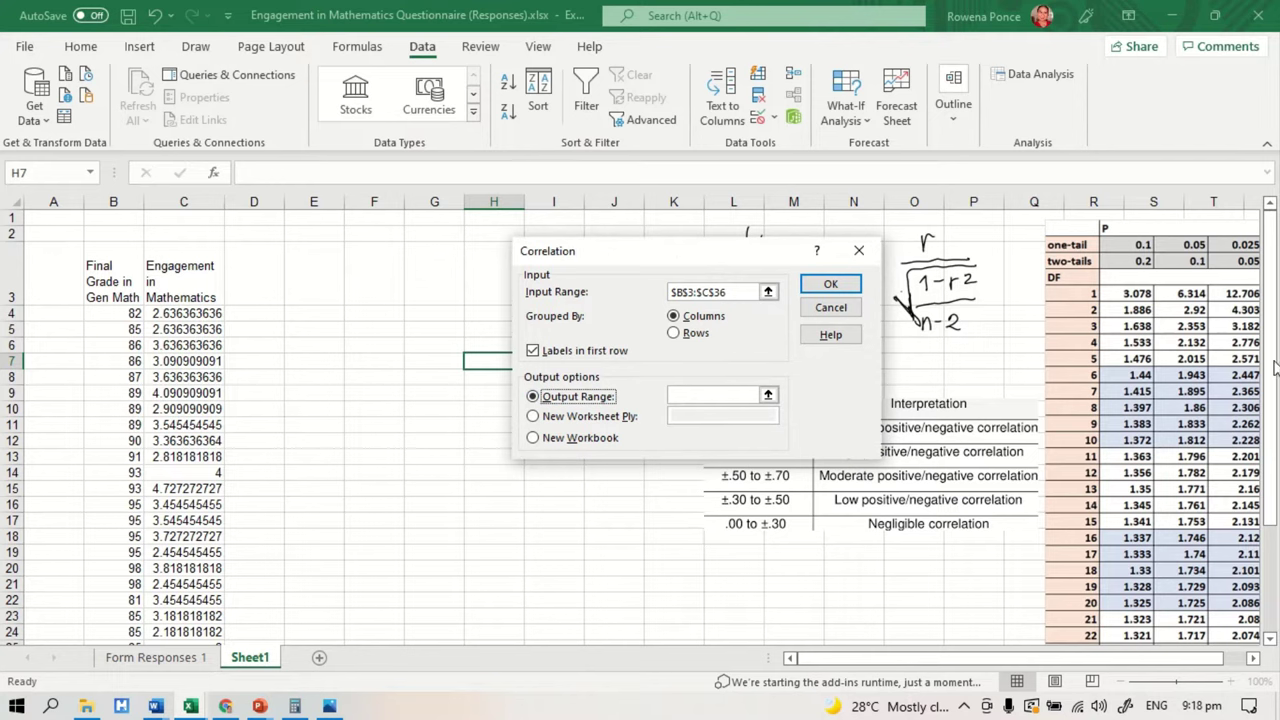
click(678, 395)
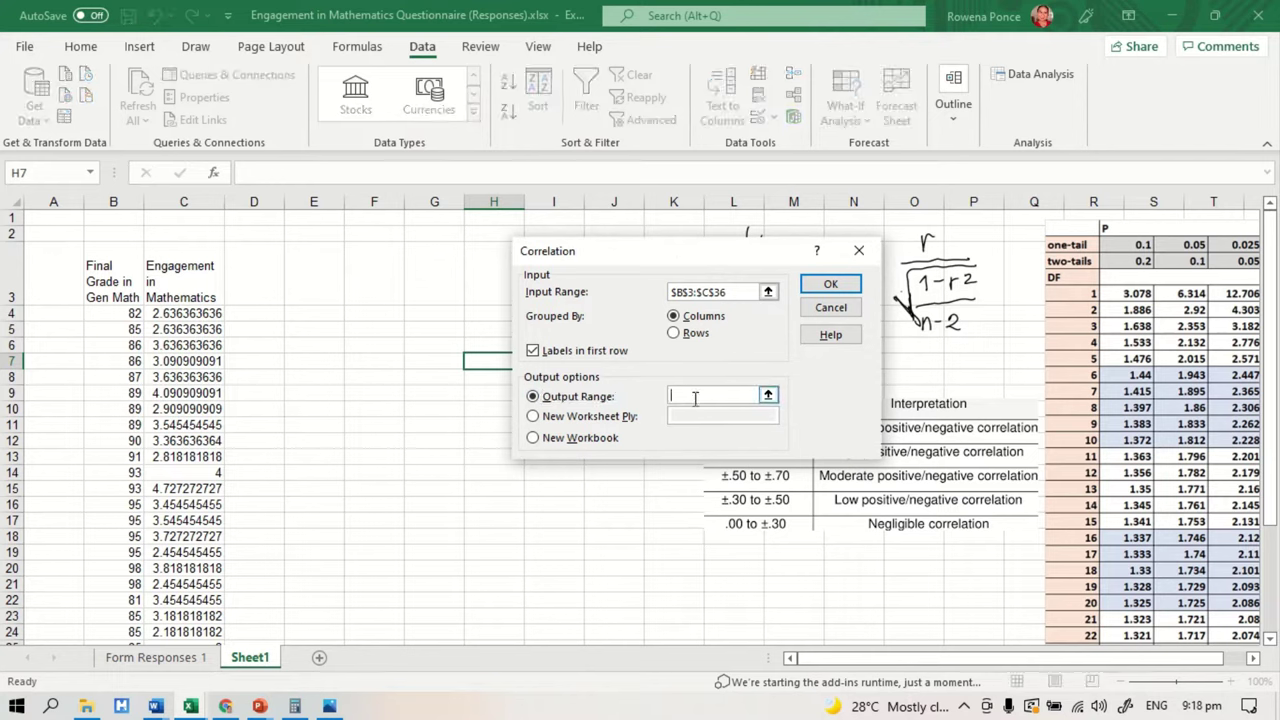
scroll(1178, 397, down, 4)
scroll(1000, 360, up, 4)
click(297, 277)
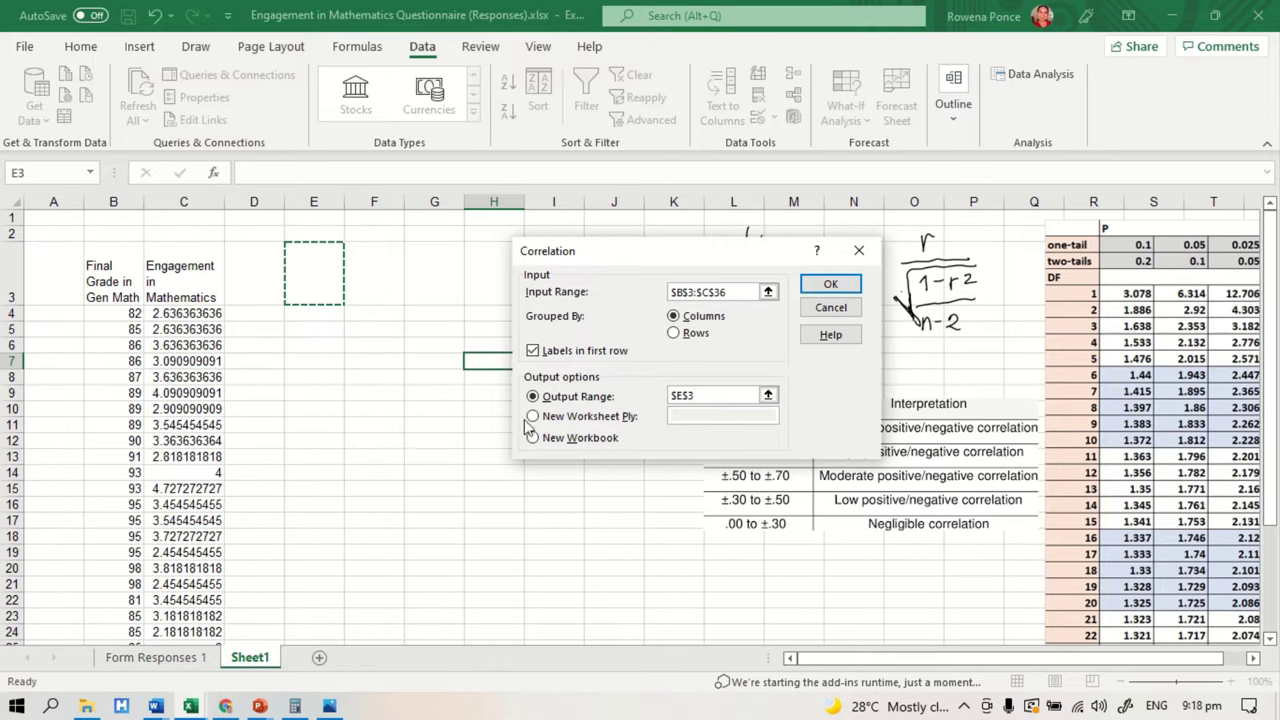
click(831, 285)
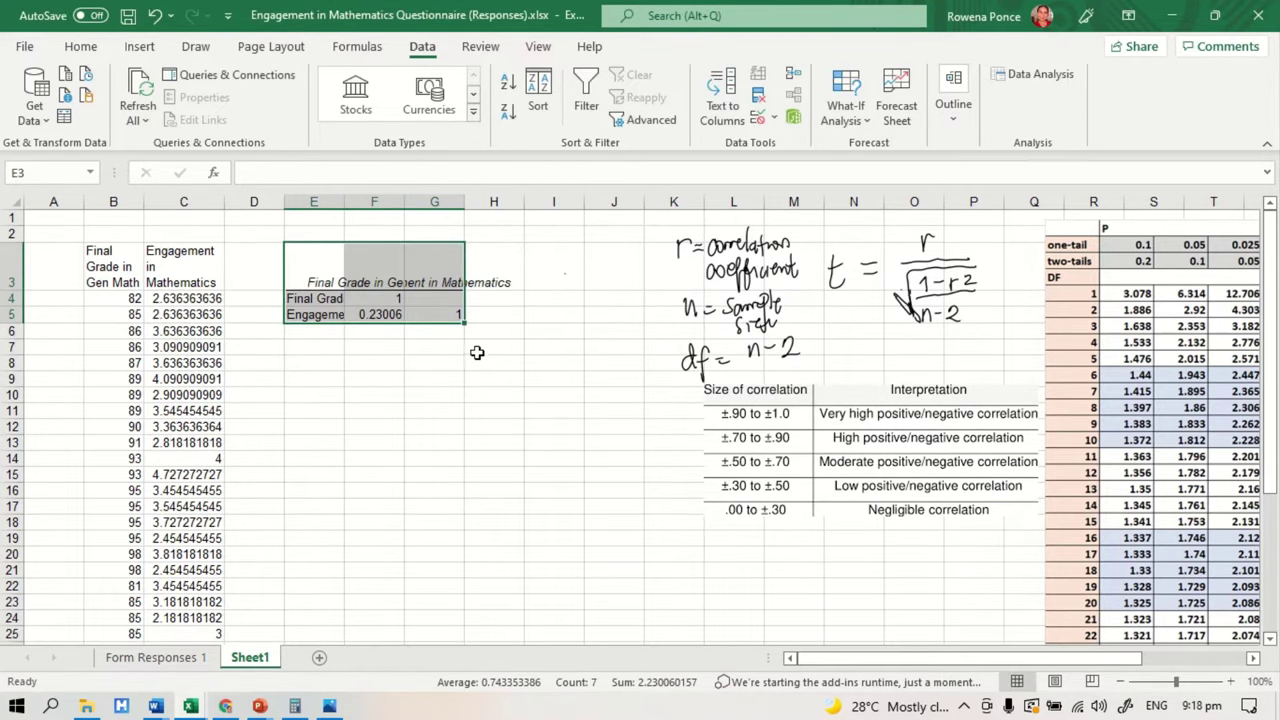
Widen column E slightly and move the correlation-size interpretation table picture down a little beneath the handwritten notes.
drag(344, 201, 360, 201)
click(389, 314)
drag(876, 432, 869, 457)
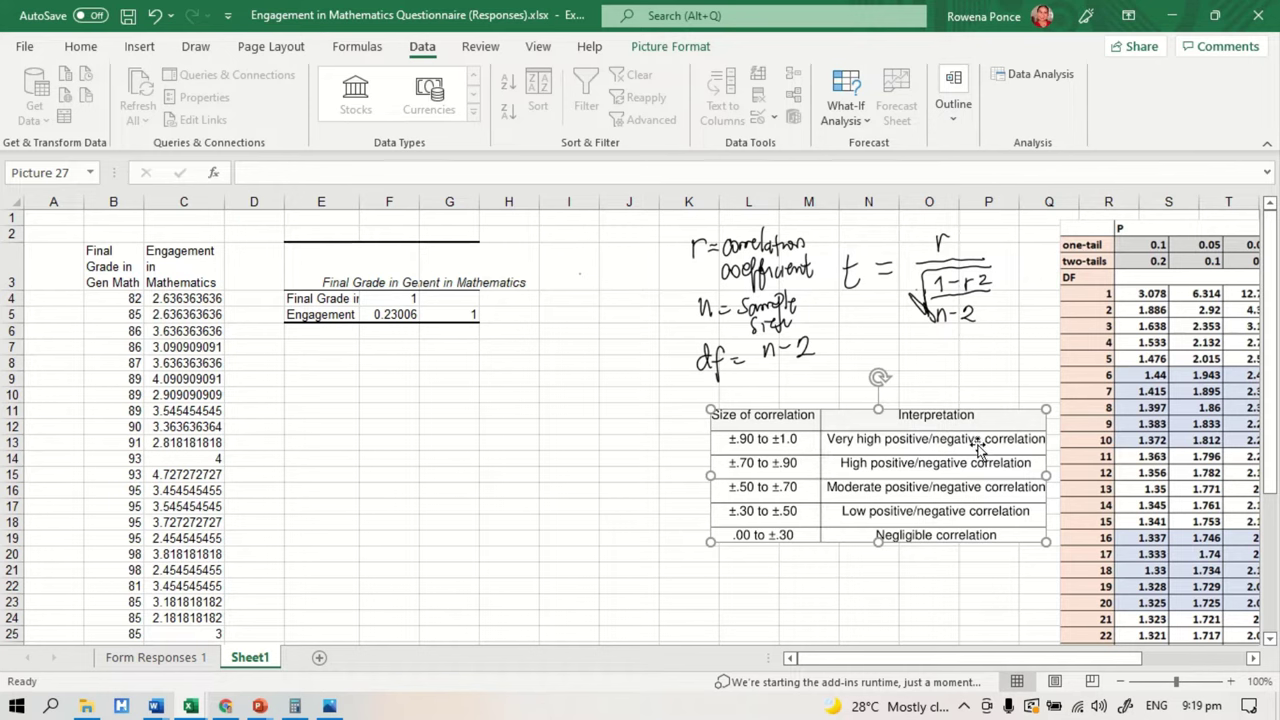
Examine the correlation coefficient in F5 against the interpretation table, the extent of the data rows and the critical-value table.
click(372, 314)
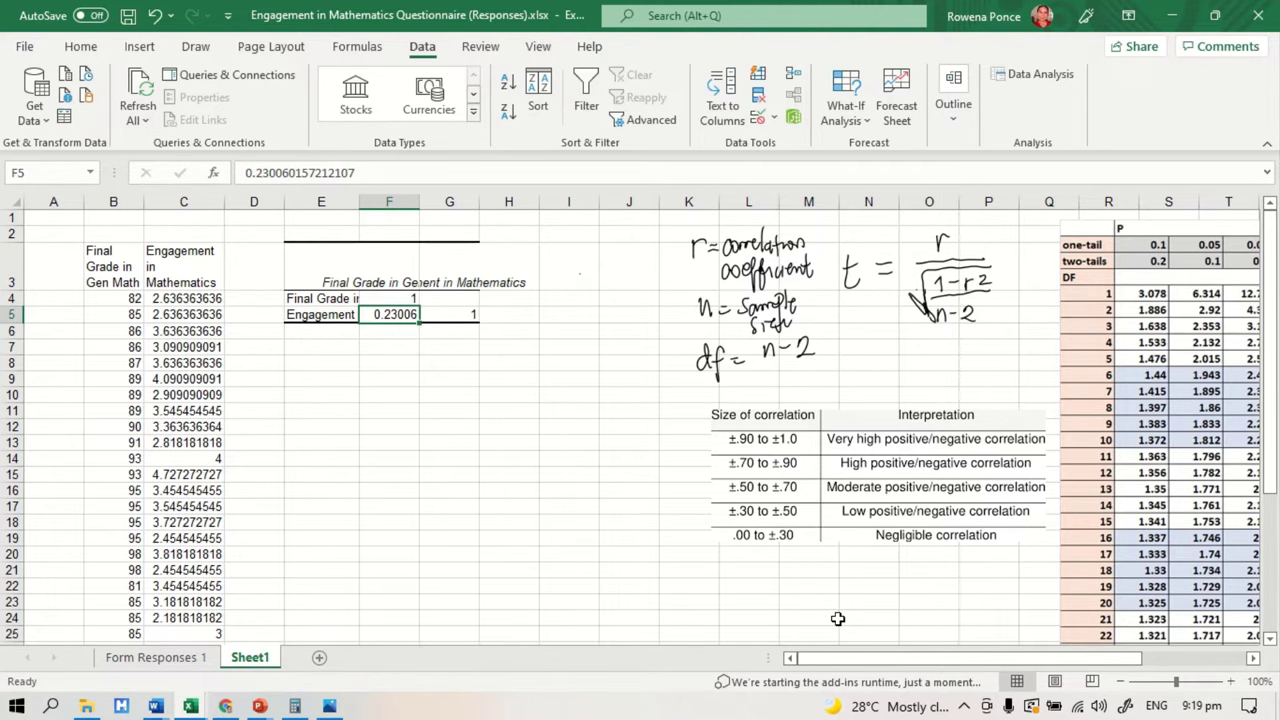
scroll(618, 540, down, 6)
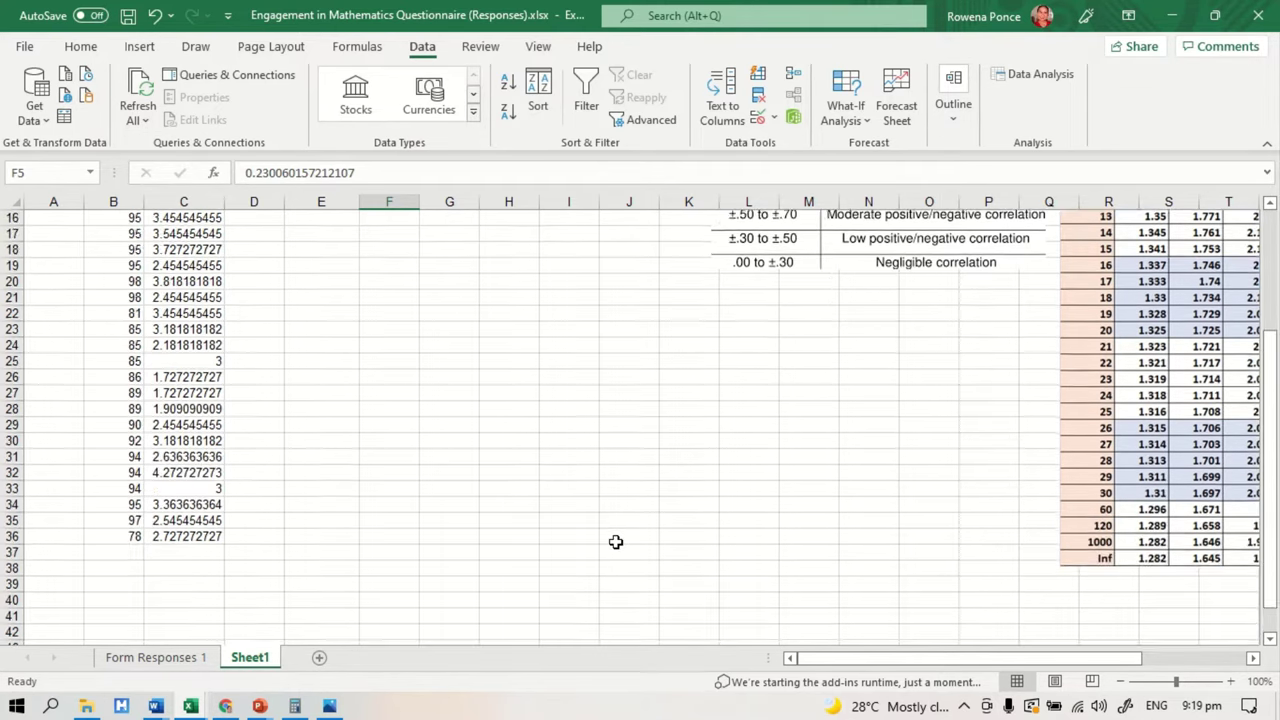
scroll(615, 541, up, 6)
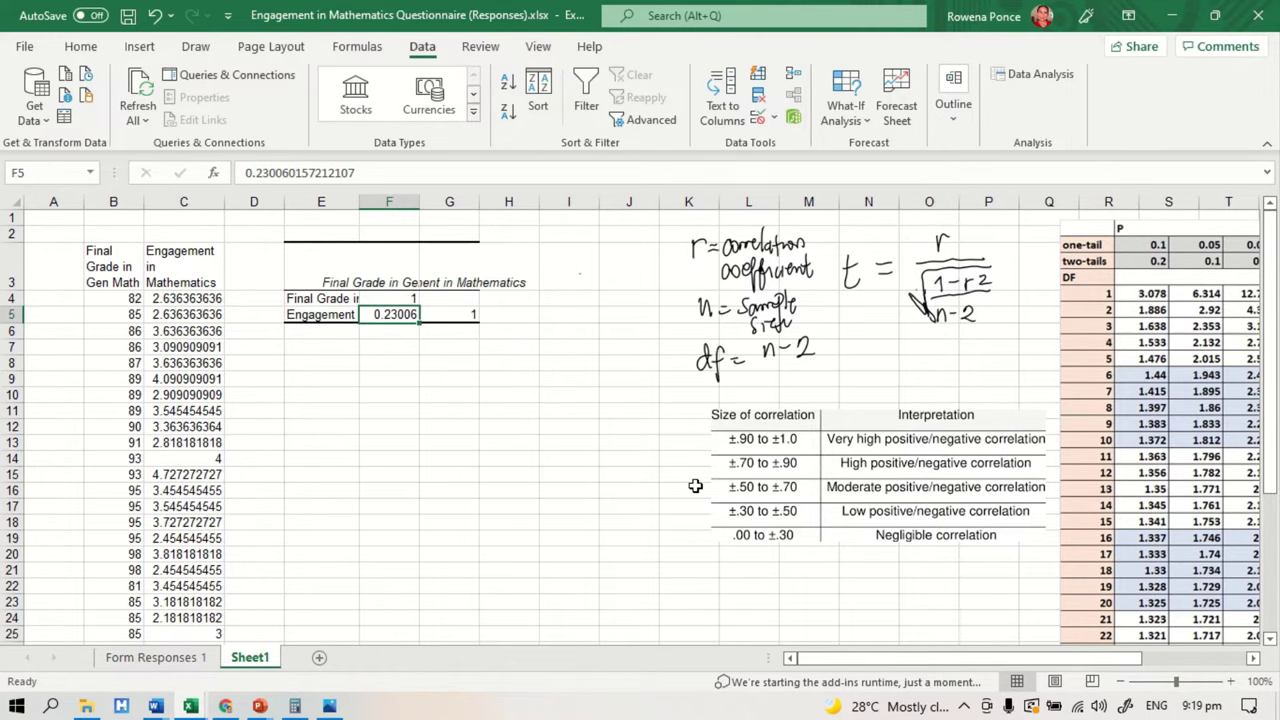
scroll(695, 486, down, 4)
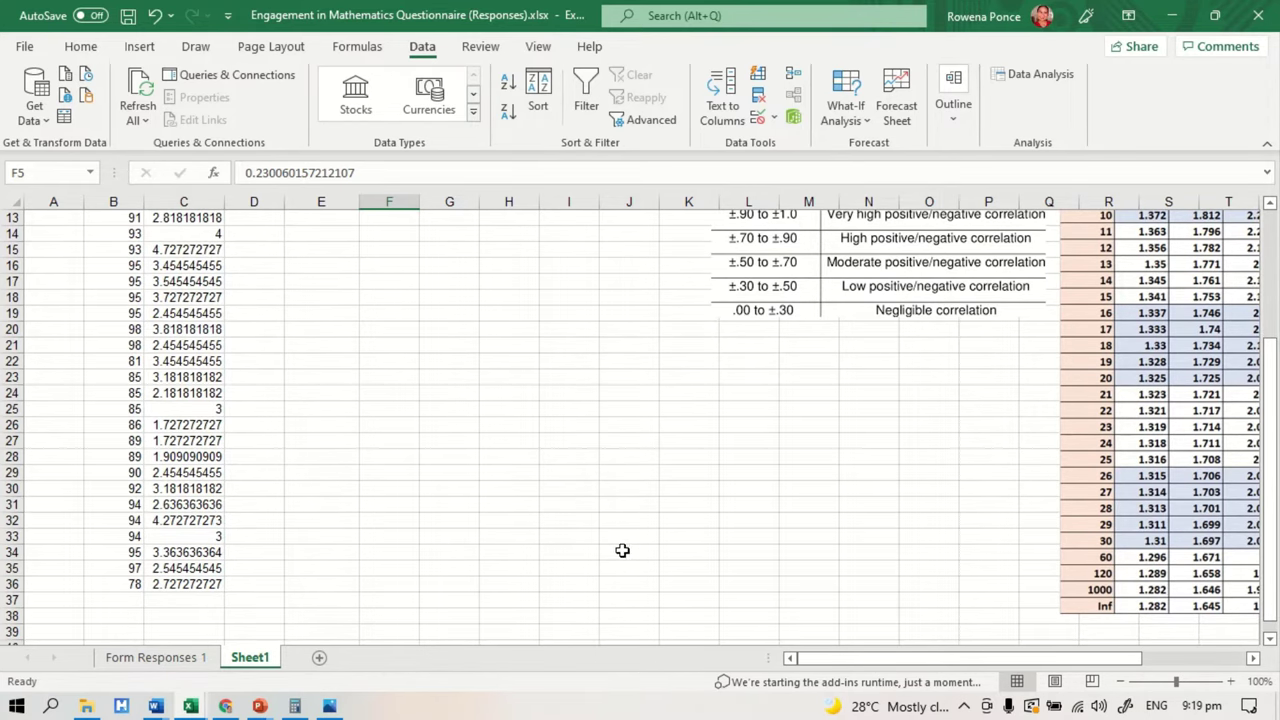
scroll(623, 549, up, 4)
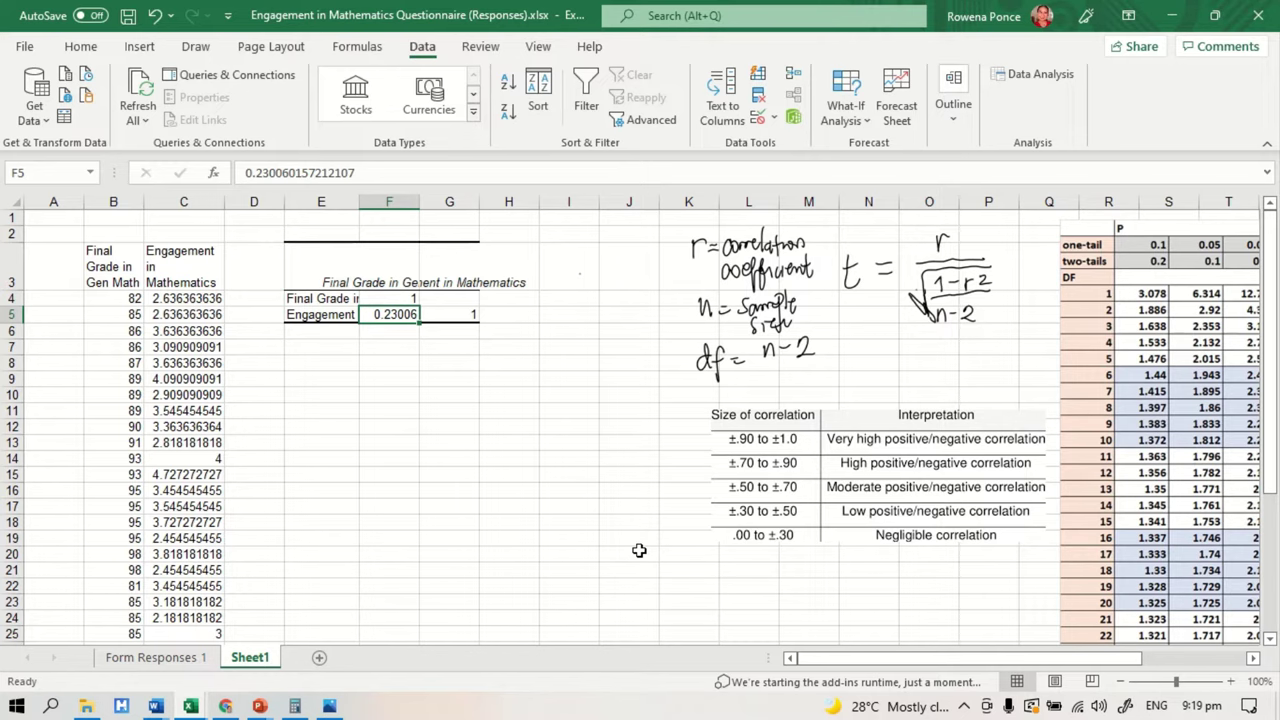
scroll(640, 549, down, 6)
scroll(660, 534, up, 6)
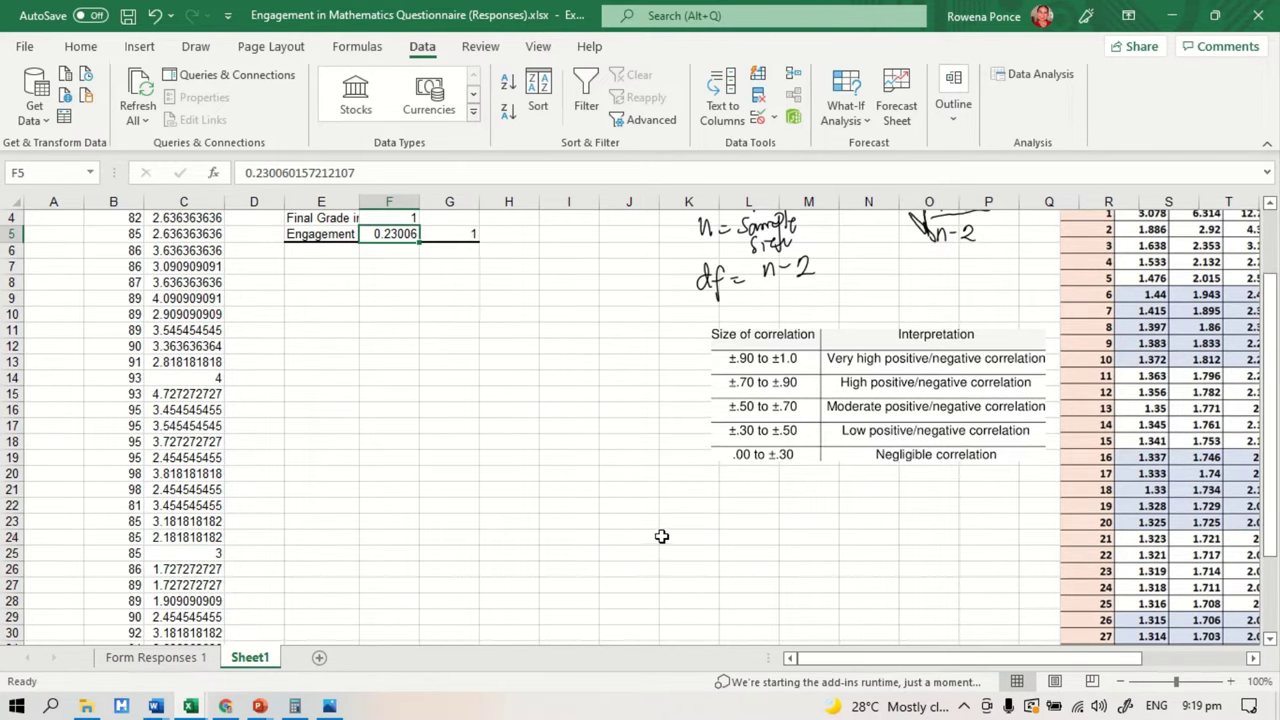
click(375, 466)
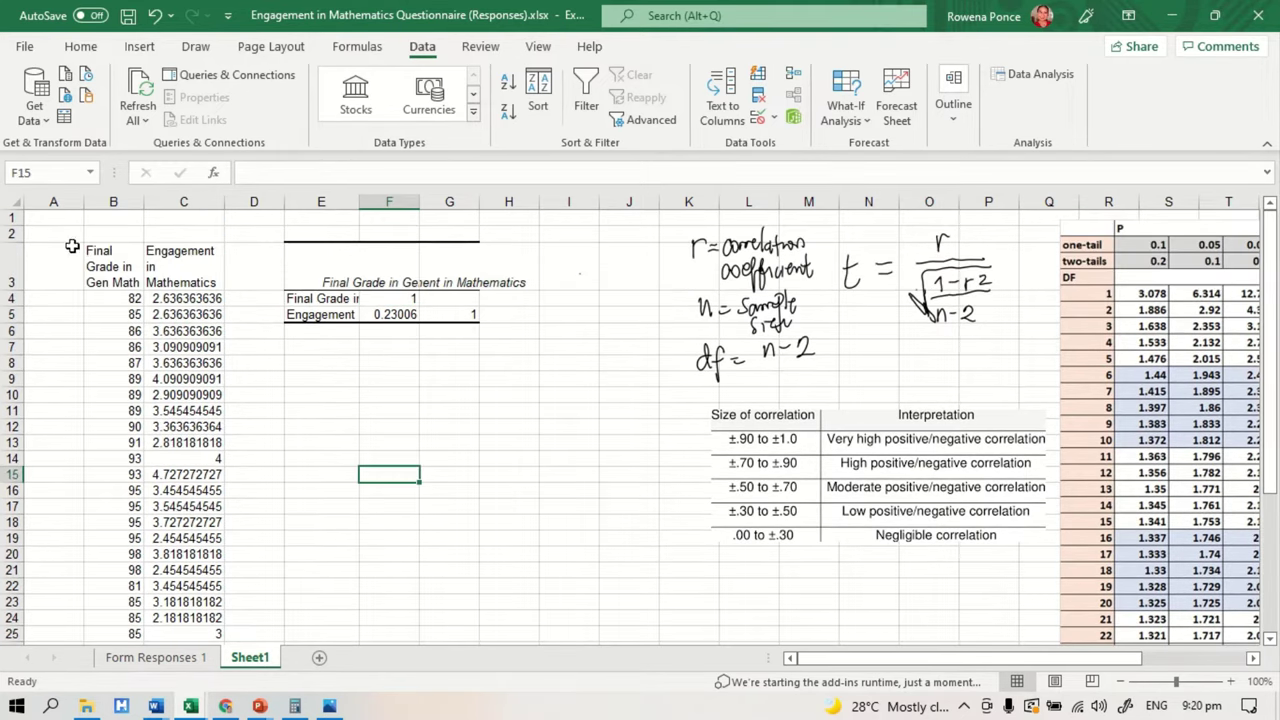
Move the final grade column B3:B36 to the other side of the engagement data, starting at D3.
drag(90, 250, 115, 621)
right_click(110, 420)
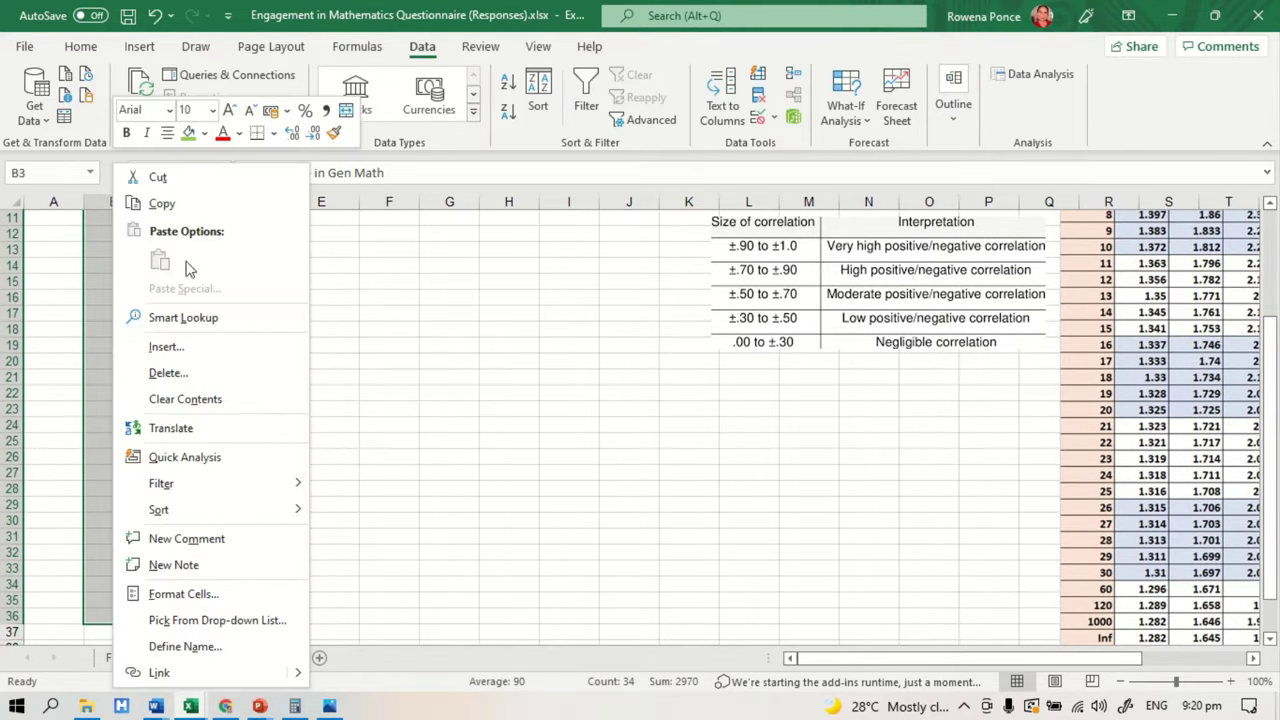
click(165, 203)
scroll(234, 363, up, 4)
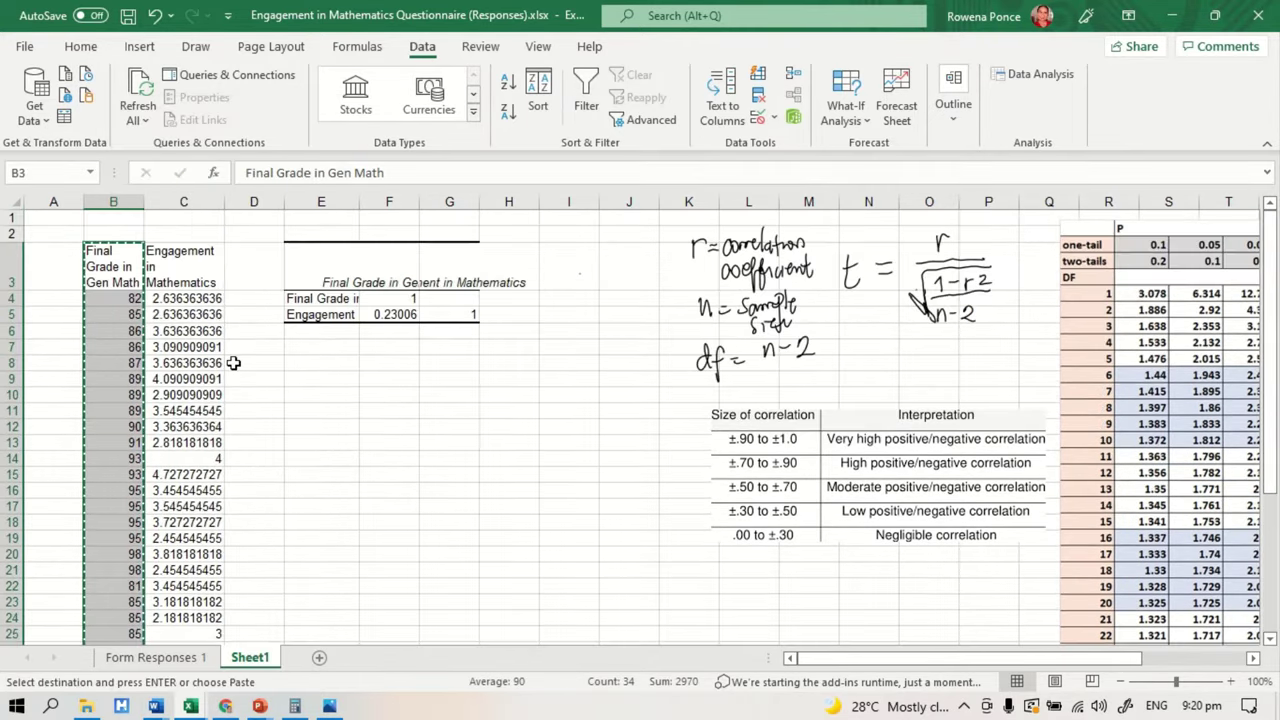
right_click(240, 266)
click(292, 290)
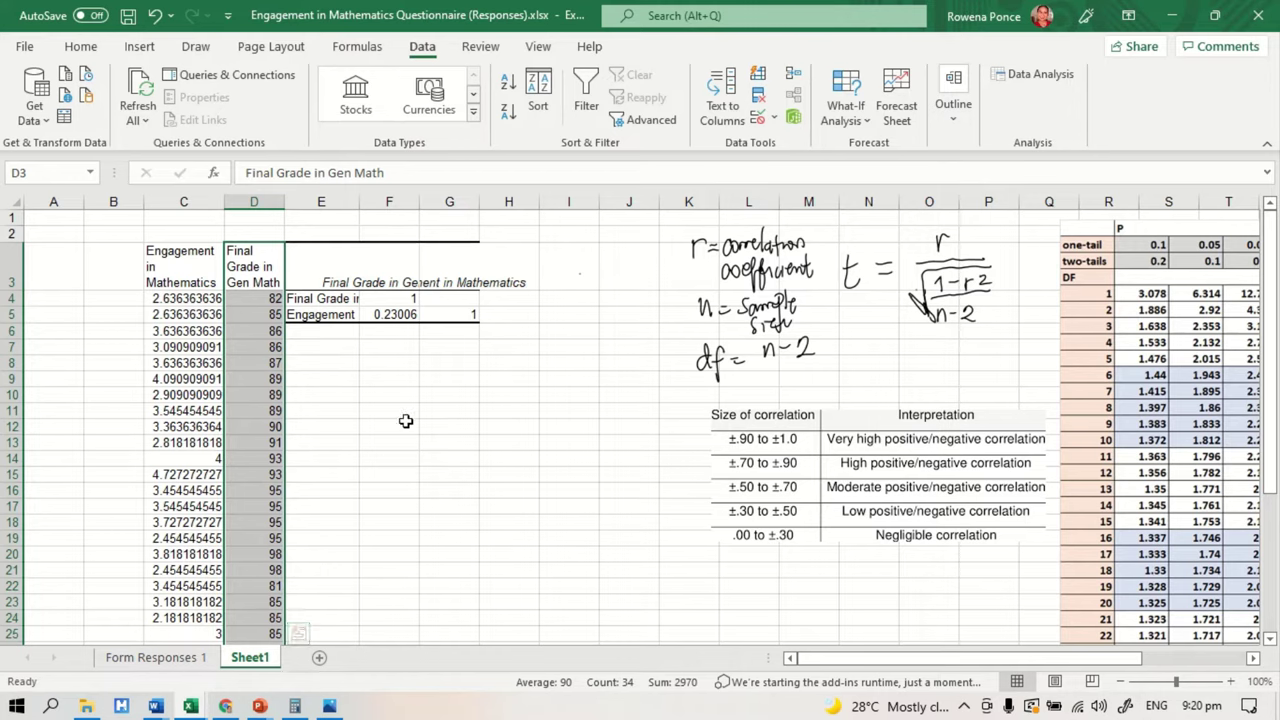
Run the Correlation tool on C3:D36 grouped by columns, with labels in the first row and the output range starting at E7.
click(1065, 74)
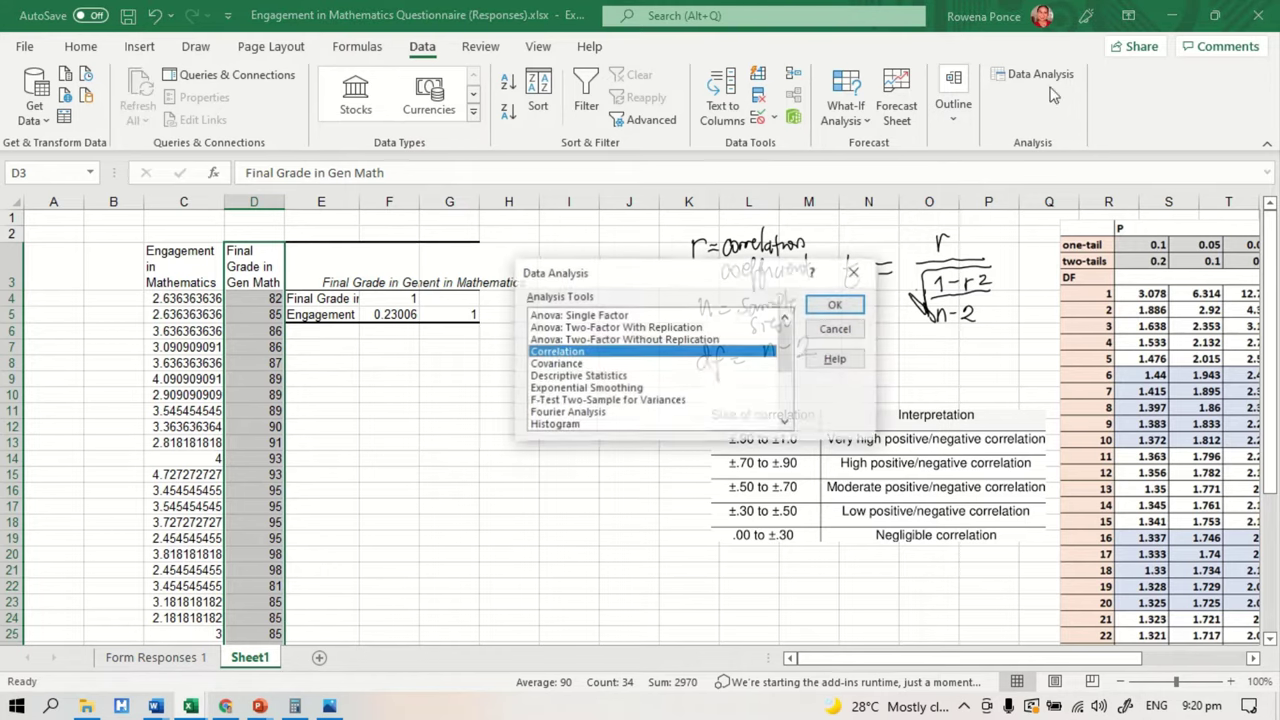
click(836, 306)
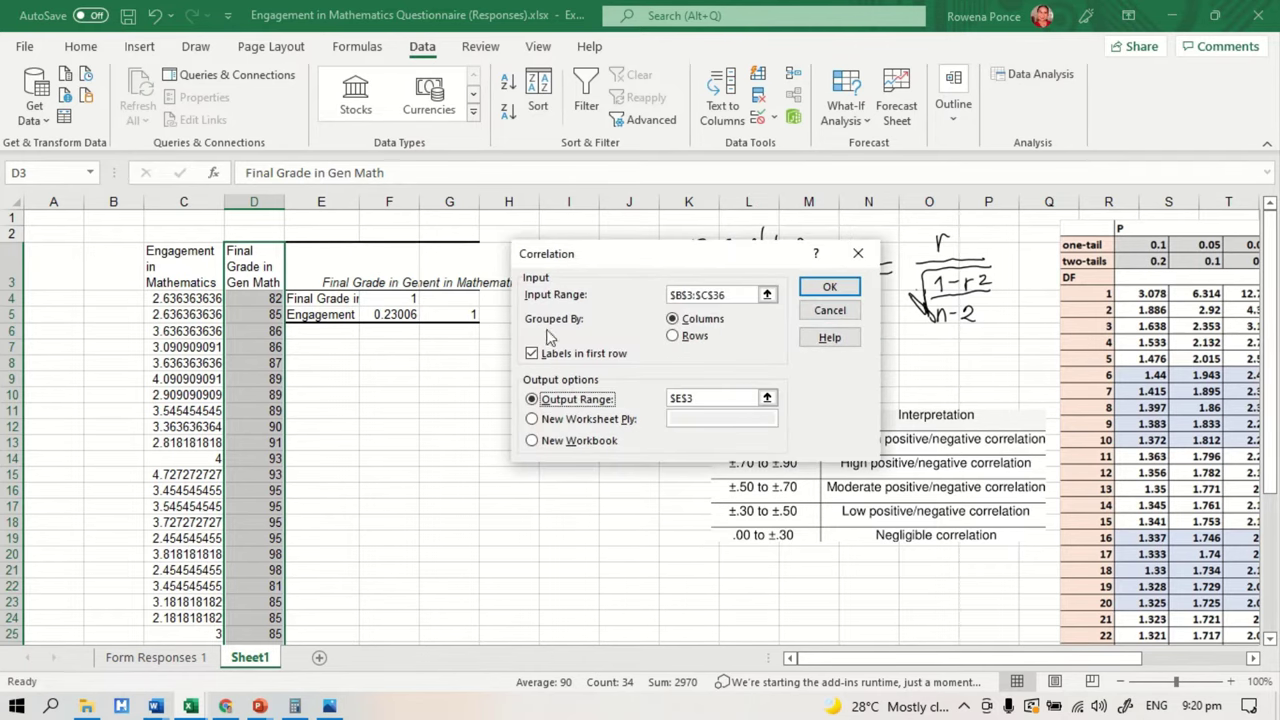
drag(728, 295, 620, 294)
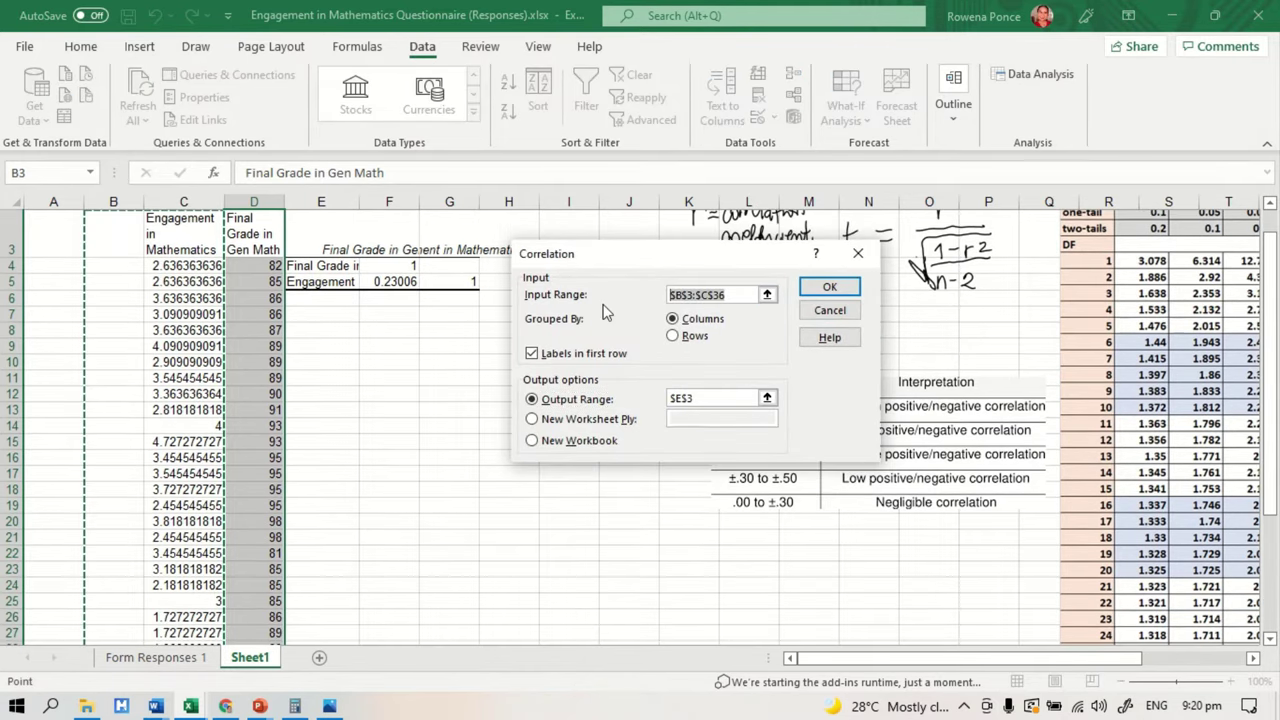
key(BackSpace)
drag(149, 229, 248, 551)
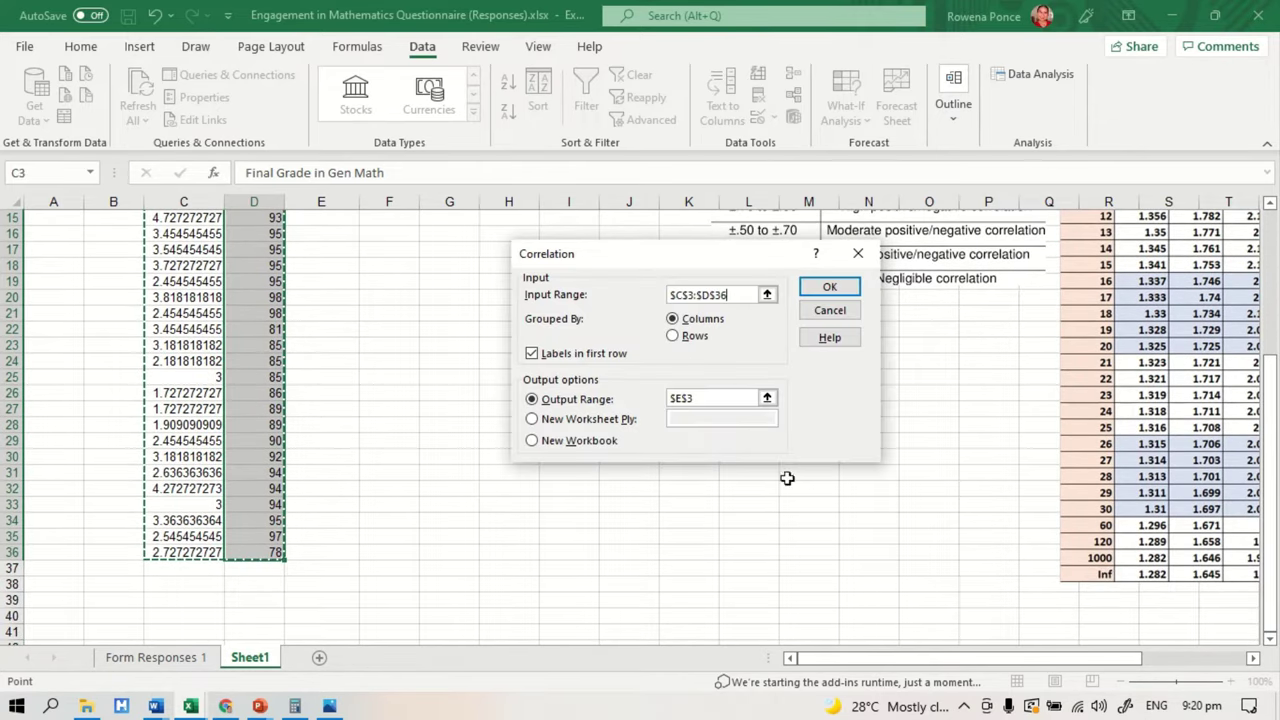
click(700, 402)
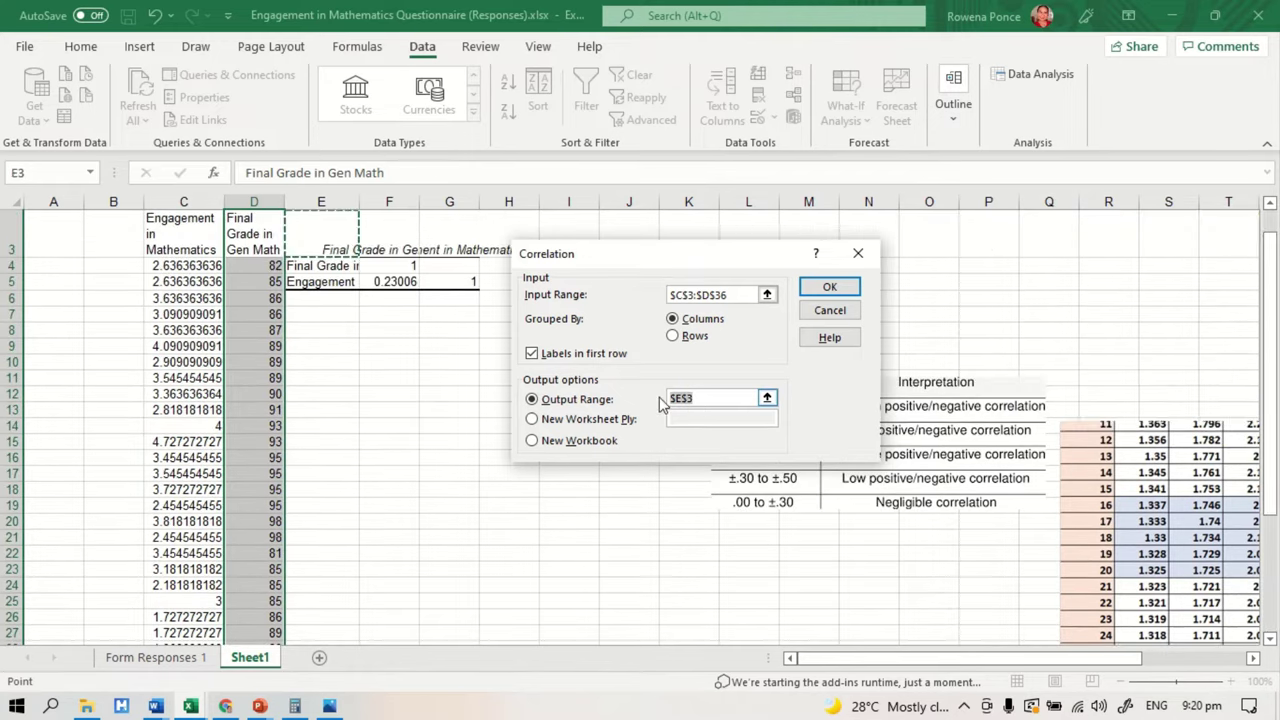
click(321, 314)
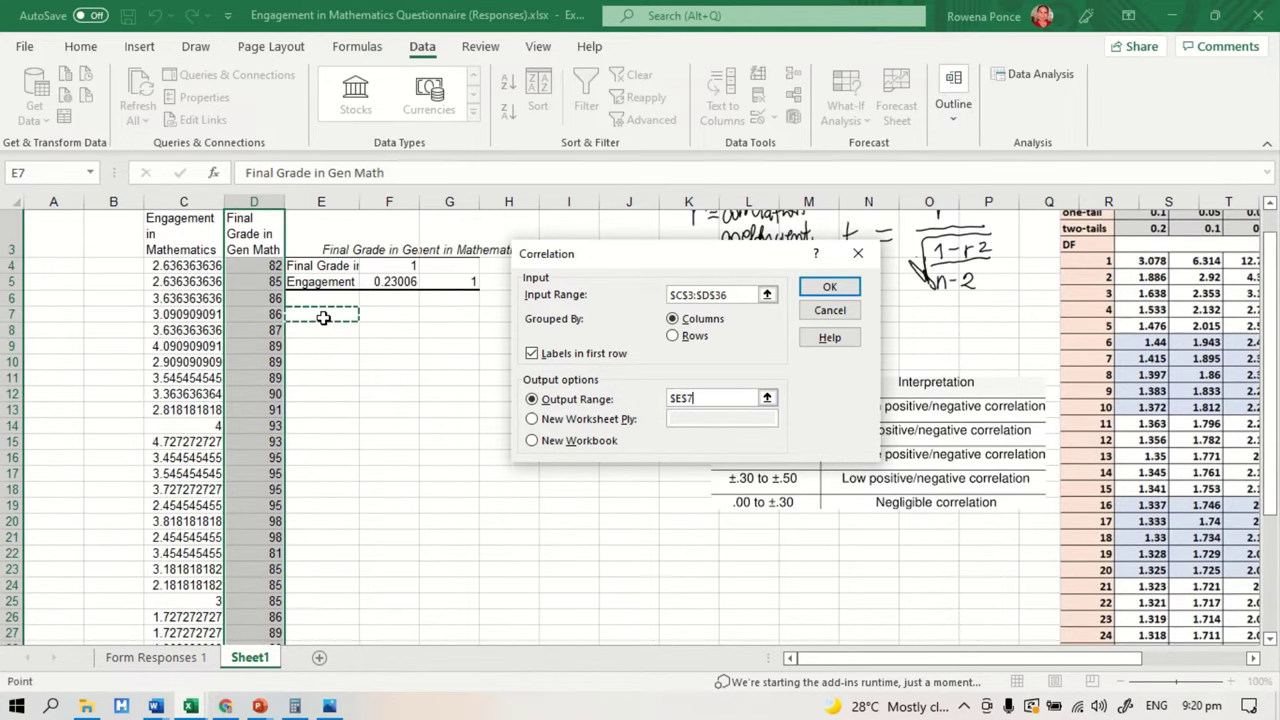
key(Return)
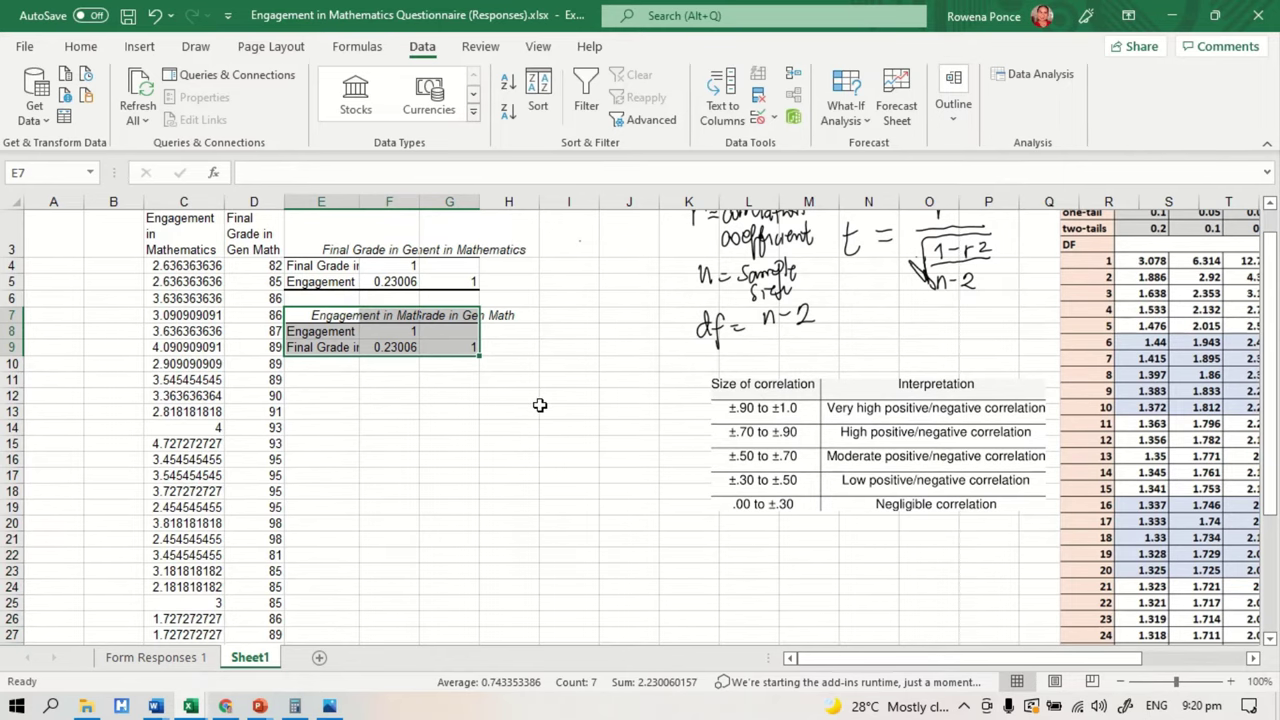
Handwrite "H0: There is no significant relationship between" with the black pen in the empty area below the correlation output.
scroll(530, 425, down, 2)
scroll(538, 432, up, 3)
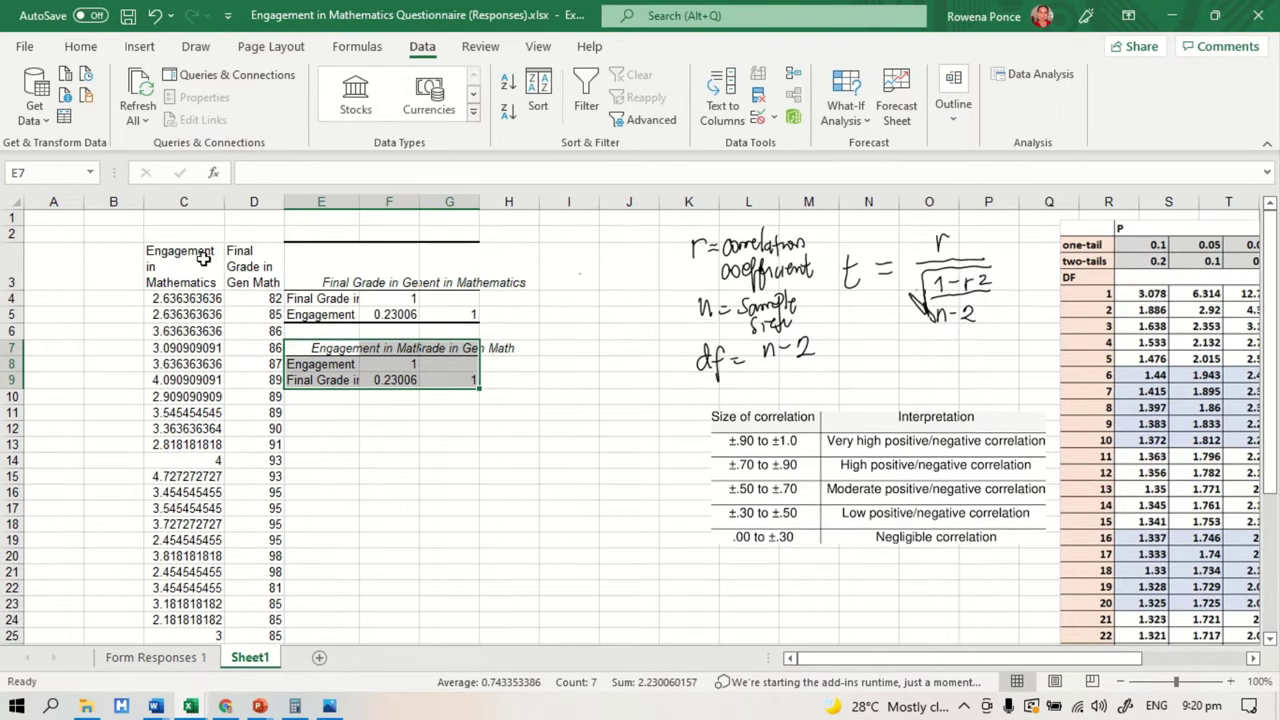
scroll(497, 434, down, 5)
scroll(516, 434, up, 1)
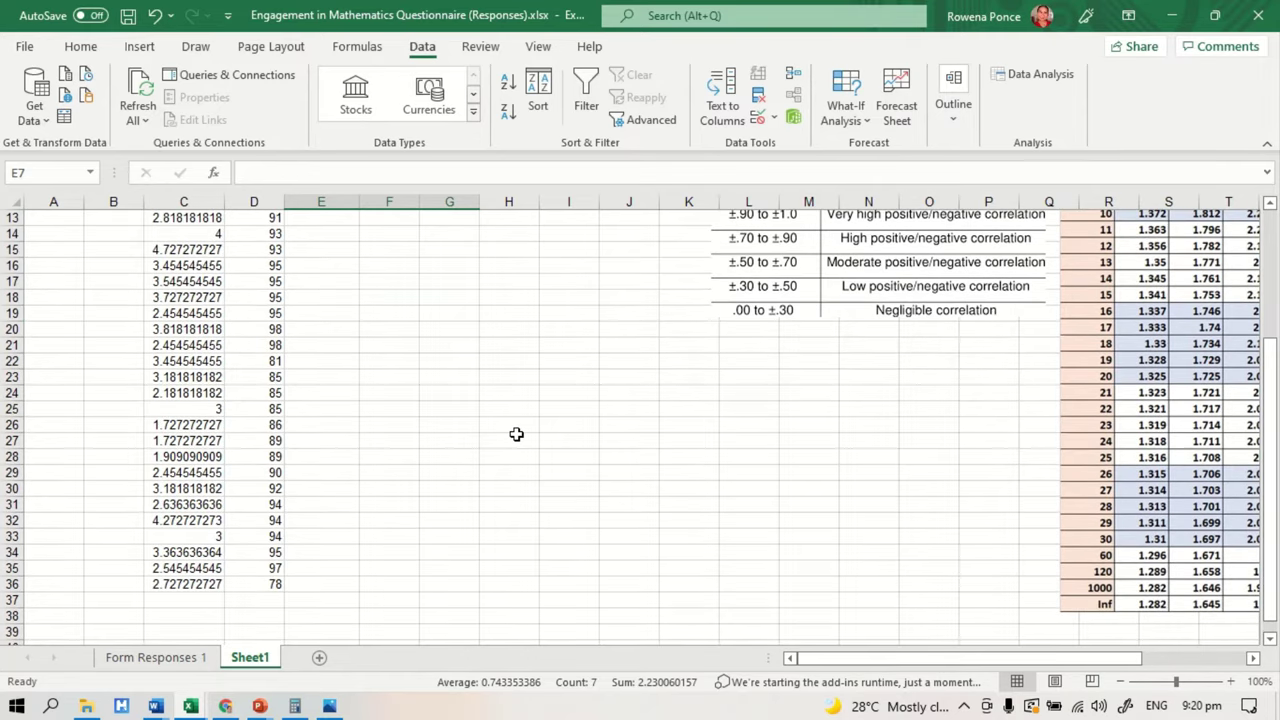
click(140, 47)
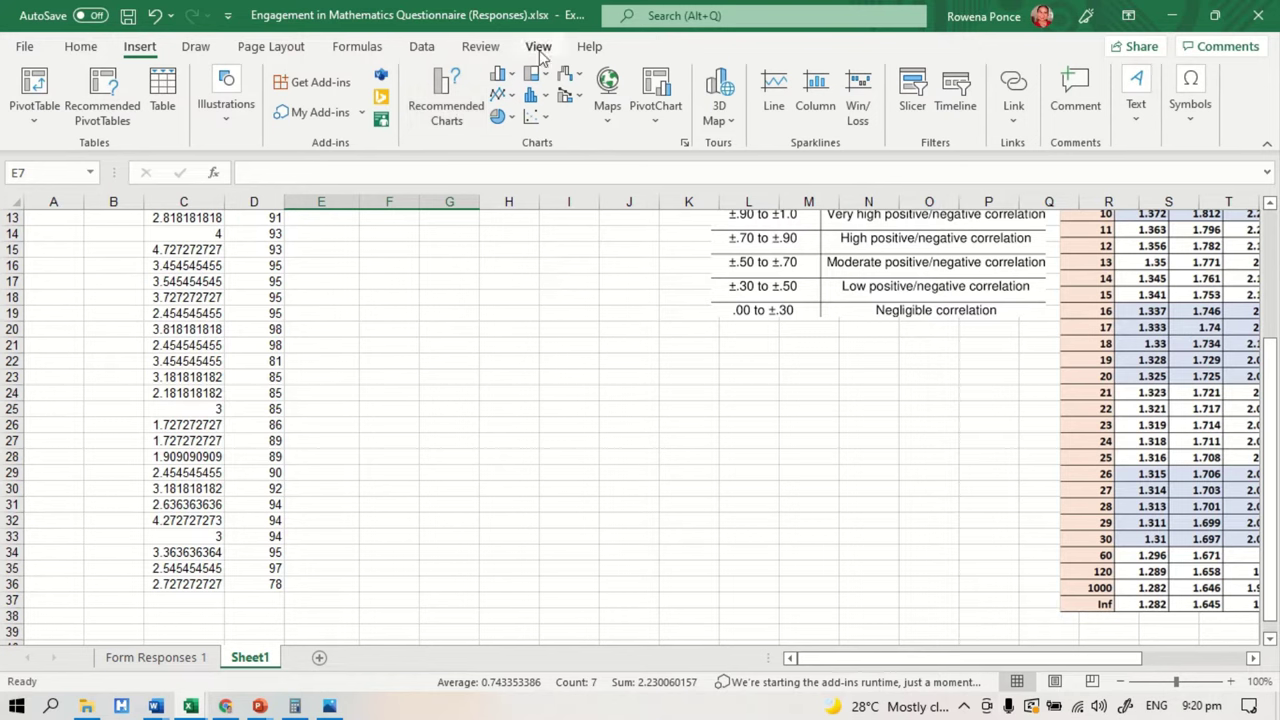
click(437, 52)
click(478, 50)
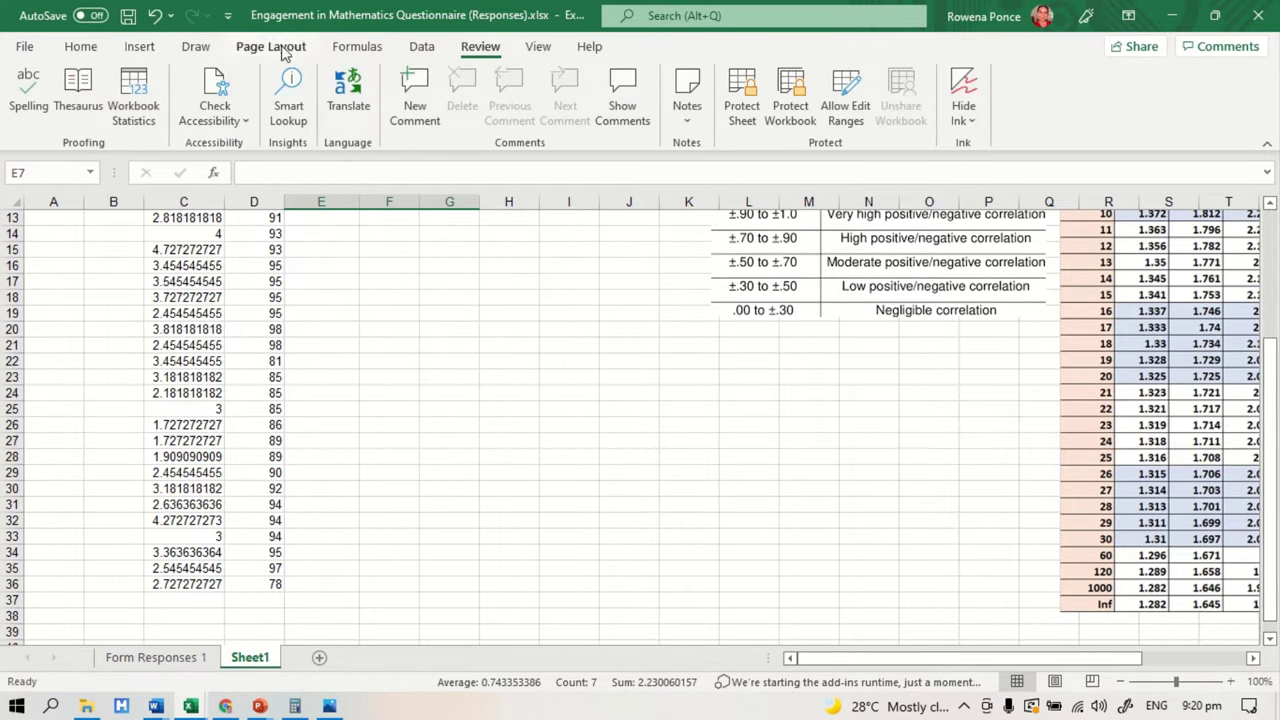
click(197, 47)
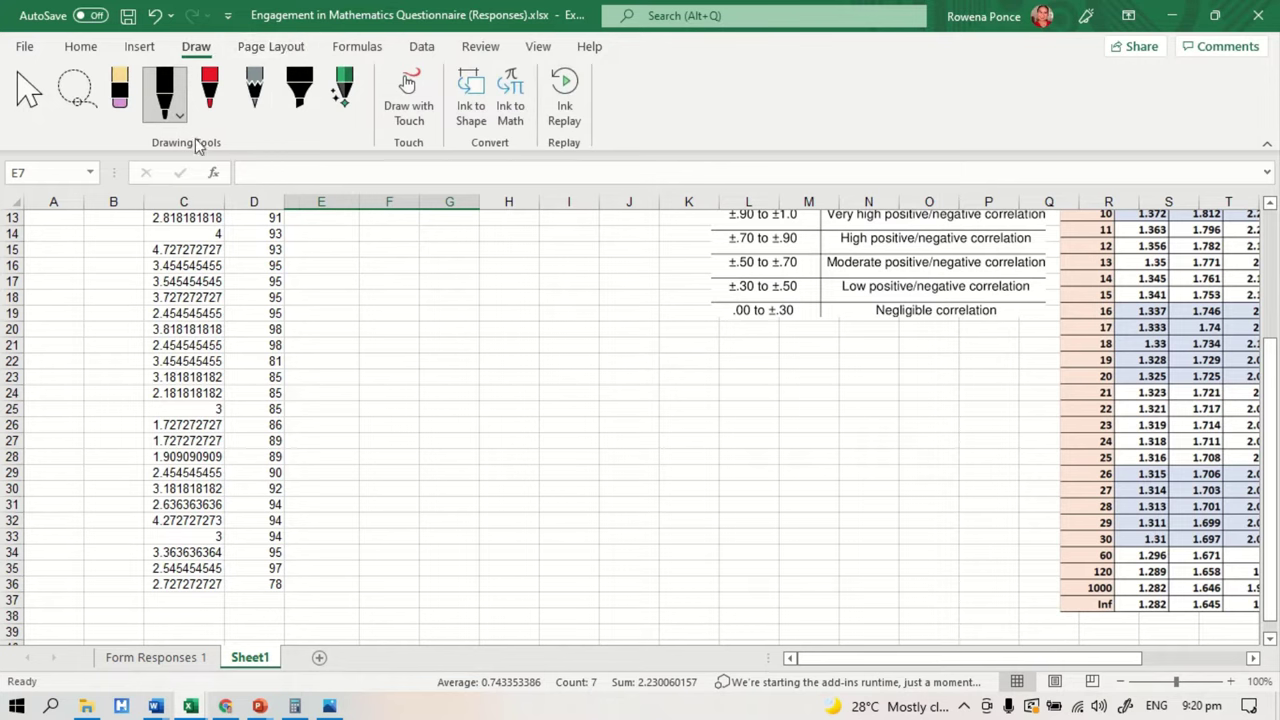
click(166, 90)
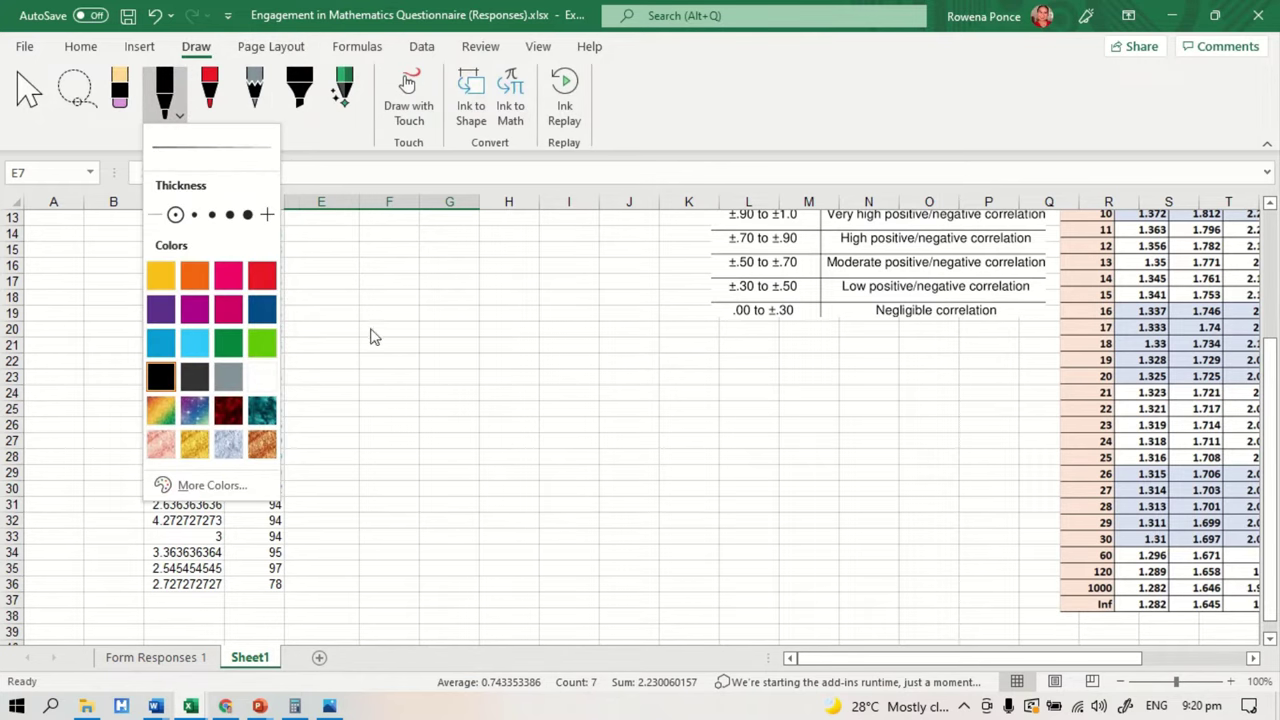
click(368, 372)
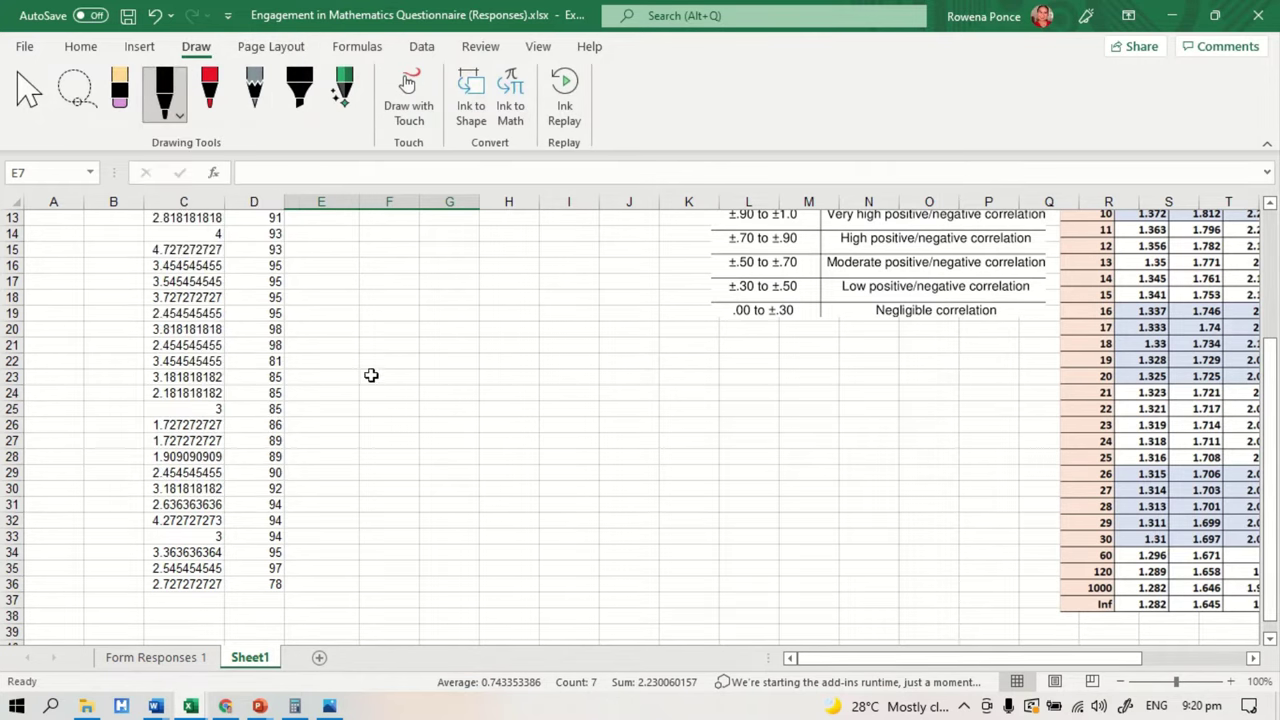
drag(351, 328, 378, 348)
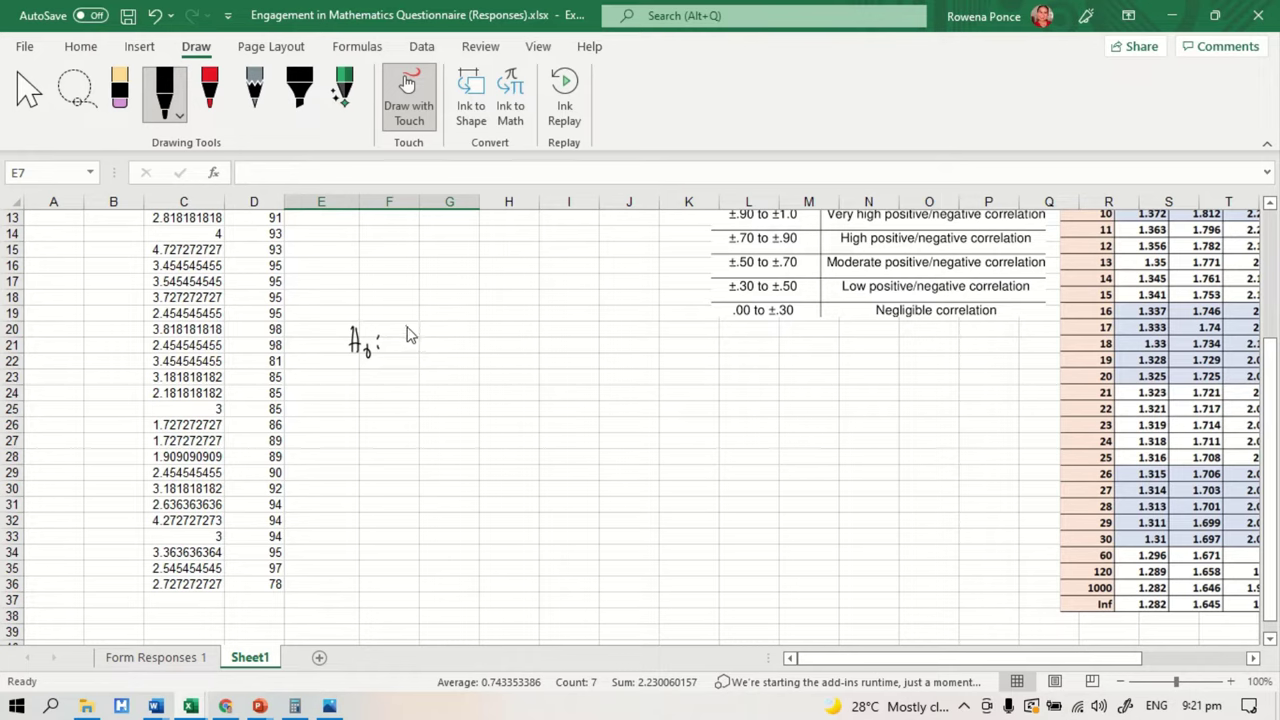
mouse_move(407, 326)
mouse_down()
mouse_move(406, 352)
mouse_move(420, 322)
mouse_move(430, 350)
mouse_move(560, 340)
mouse_move(658, 358)
mouse_up()
click(464, 320)
mouse_move(675, 340)
mouse_down()
mouse_move(735, 345)
mouse_move(752, 360)
mouse_move(838, 343)
mouse_move(836, 368)
mouse_up()
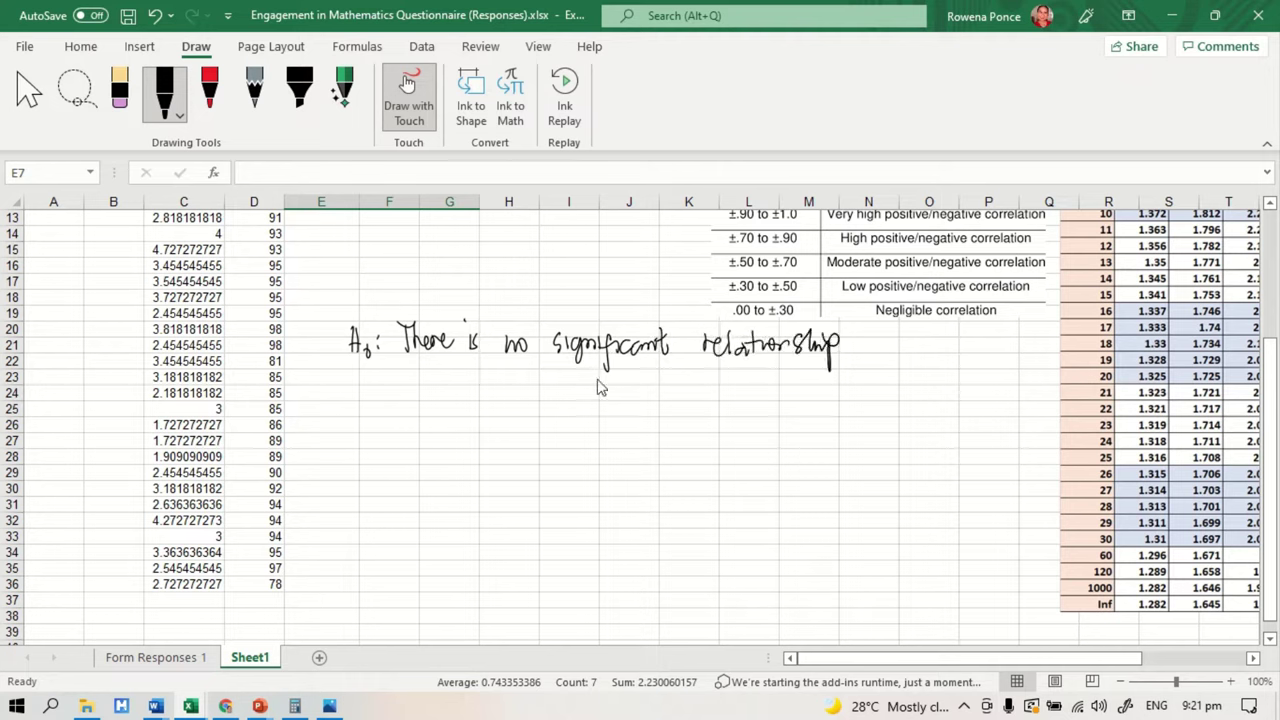
mouse_move(418, 370)
mouse_down()
mouse_move(447, 397)
mouse_move(512, 380)
mouse_up()
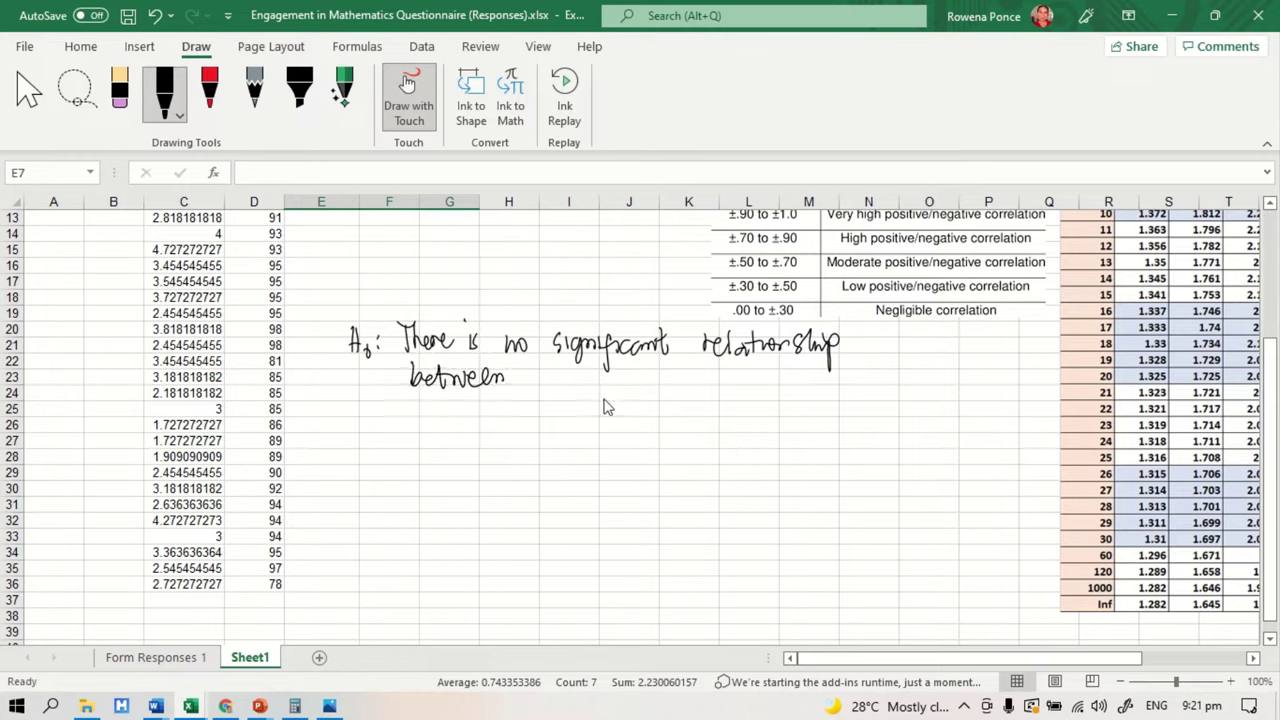
Handwrite the label A above the Engagement in Mathematics column and B above the Final Grade in Gen Math column.
drag(1277, 524, 1278, 298)
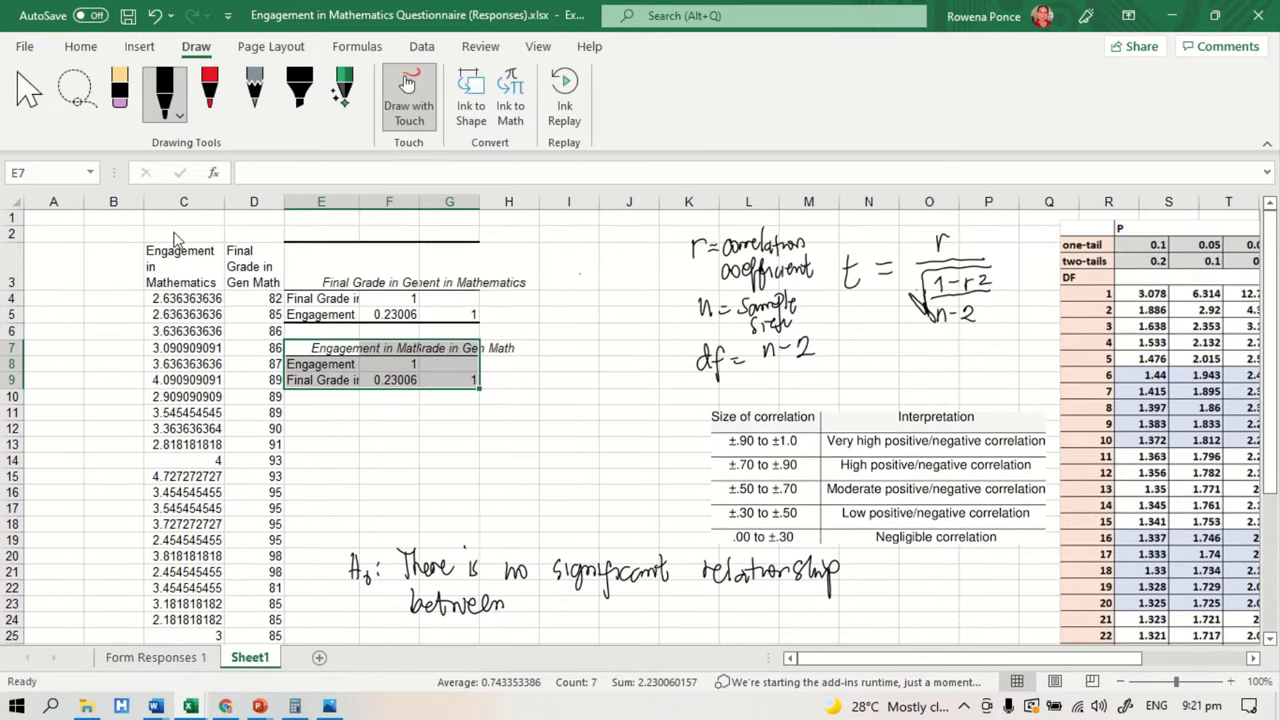
mouse_move(172, 240)
mouse_down()
mouse_move(177, 214)
mouse_move(184, 240)
mouse_move(183, 226)
mouse_move(249, 239)
mouse_up()
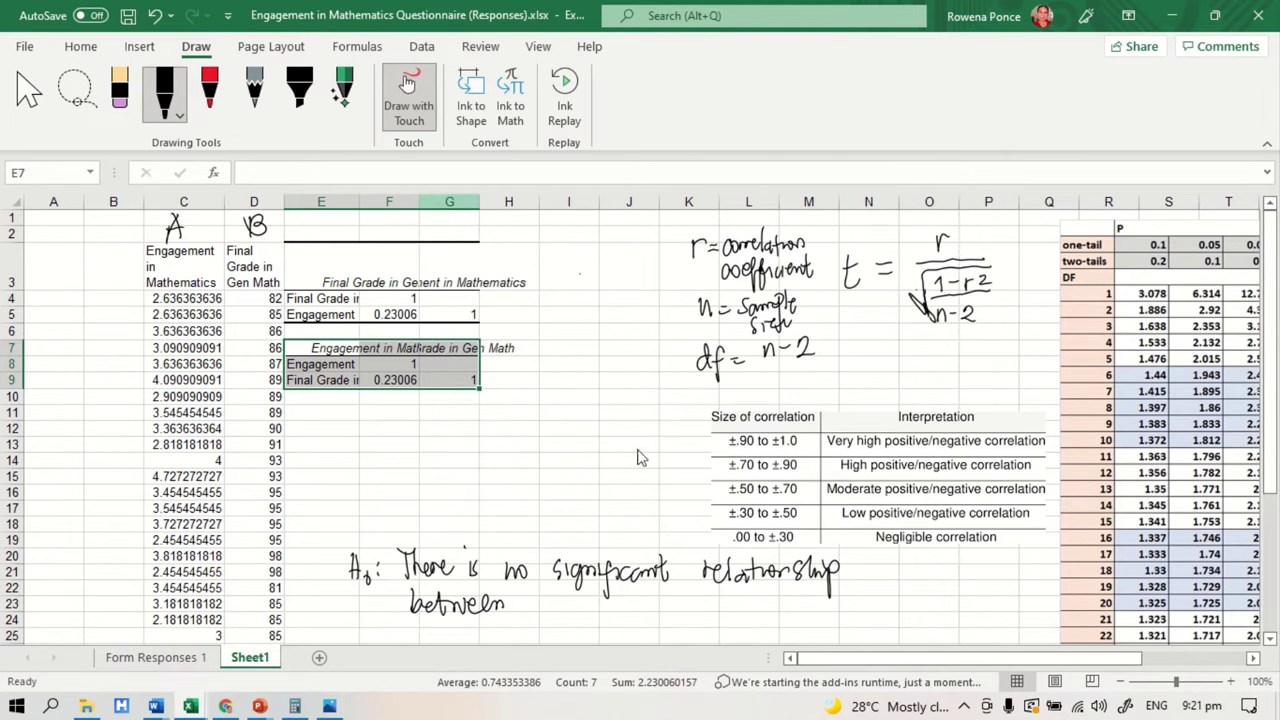
Complete the handwritten null hypothesis with "A & B" and draw a bell curve with two tail cut-off lines beneath it.
drag(1272, 380, 1268, 487)
mouse_move(530, 426)
mouse_down()
mouse_move(546, 413)
mouse_move(566, 432)
mouse_move(586, 418)
mouse_up()
drag(605, 400, 606, 422)
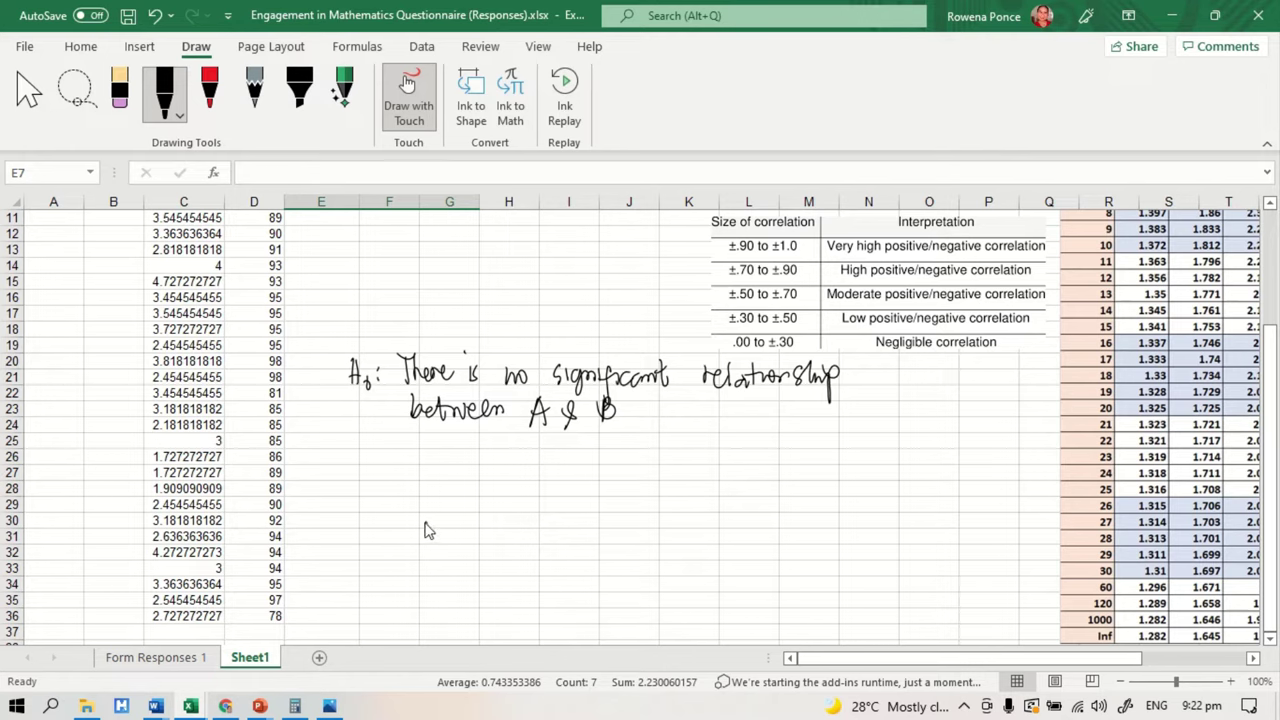
drag(424, 522, 668, 514)
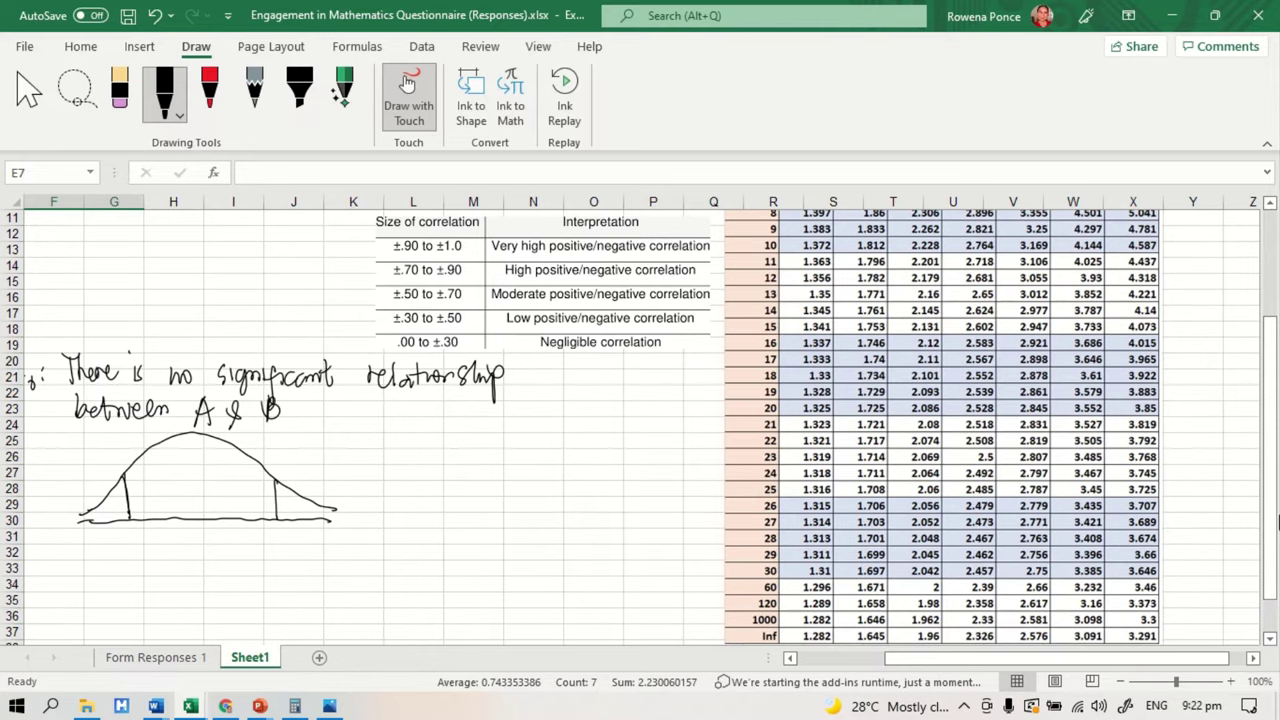
Handwrite r = 0.23006, n = 33 and df = 31 in the blank area between the correlation output and the formula notes.
drag(1274, 520, 1273, 395)
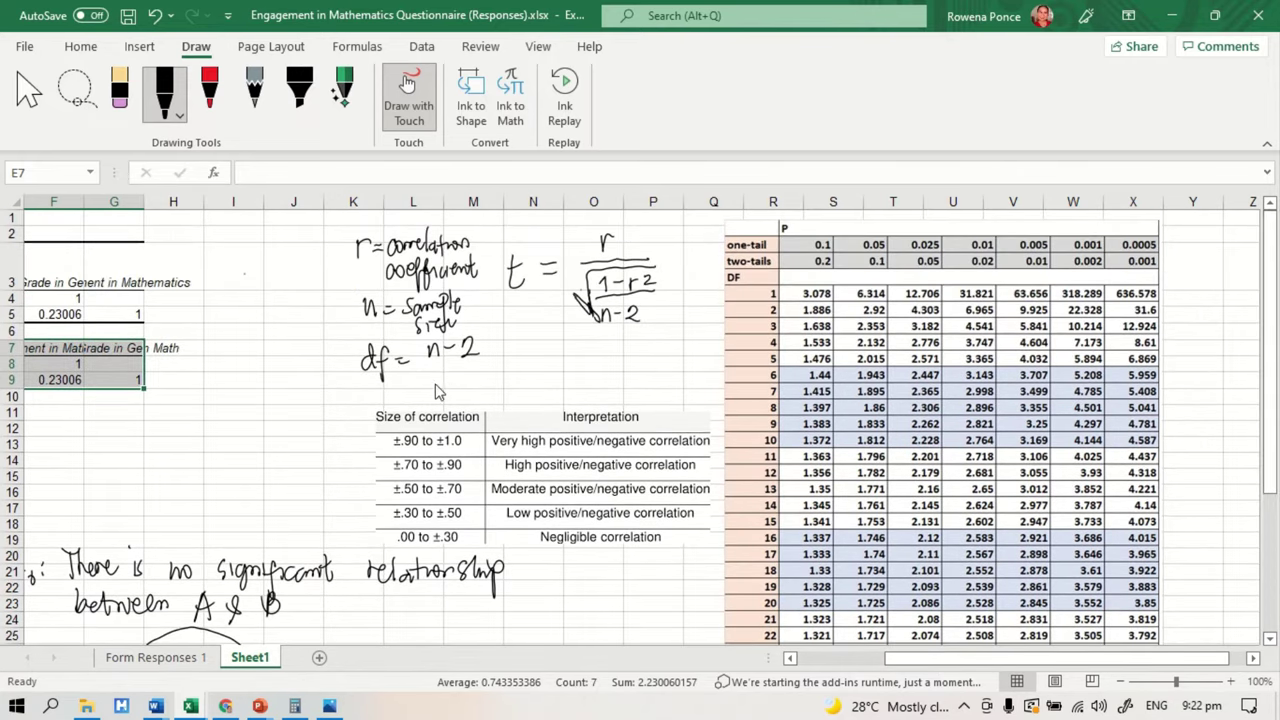
drag(935, 658, 866, 660)
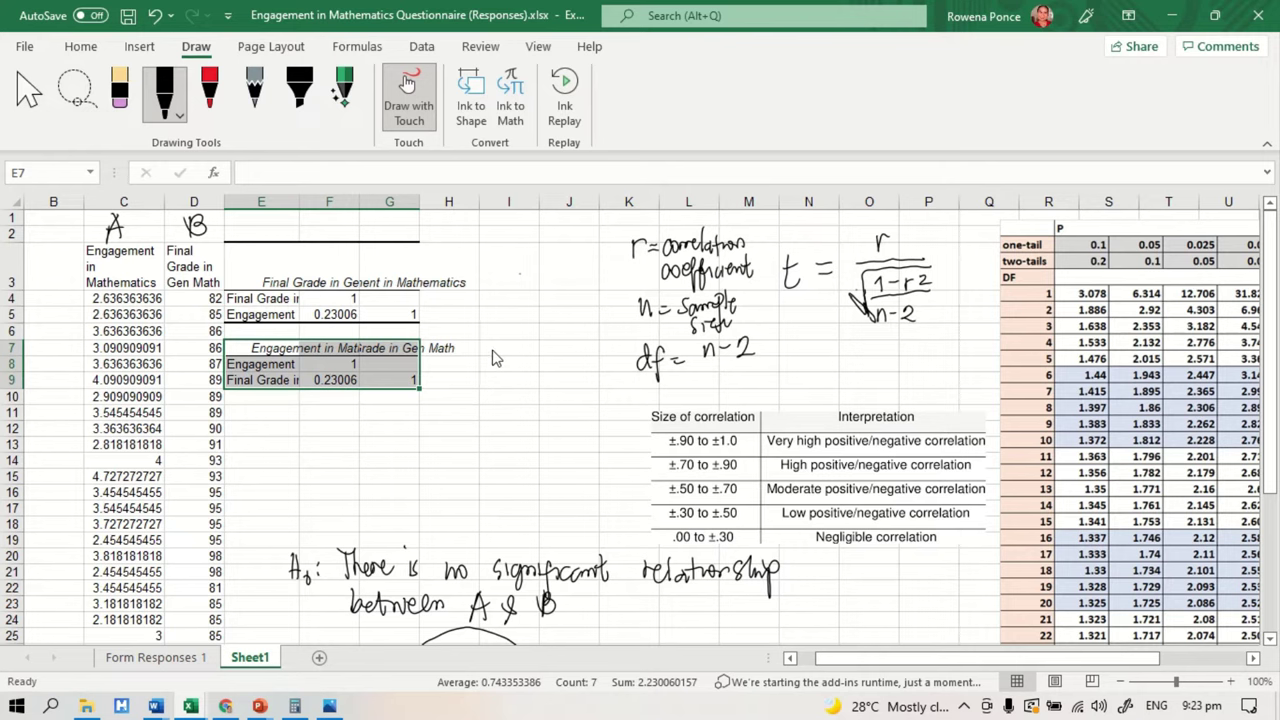
drag(491, 349, 502, 350)
drag(509, 352, 603, 362)
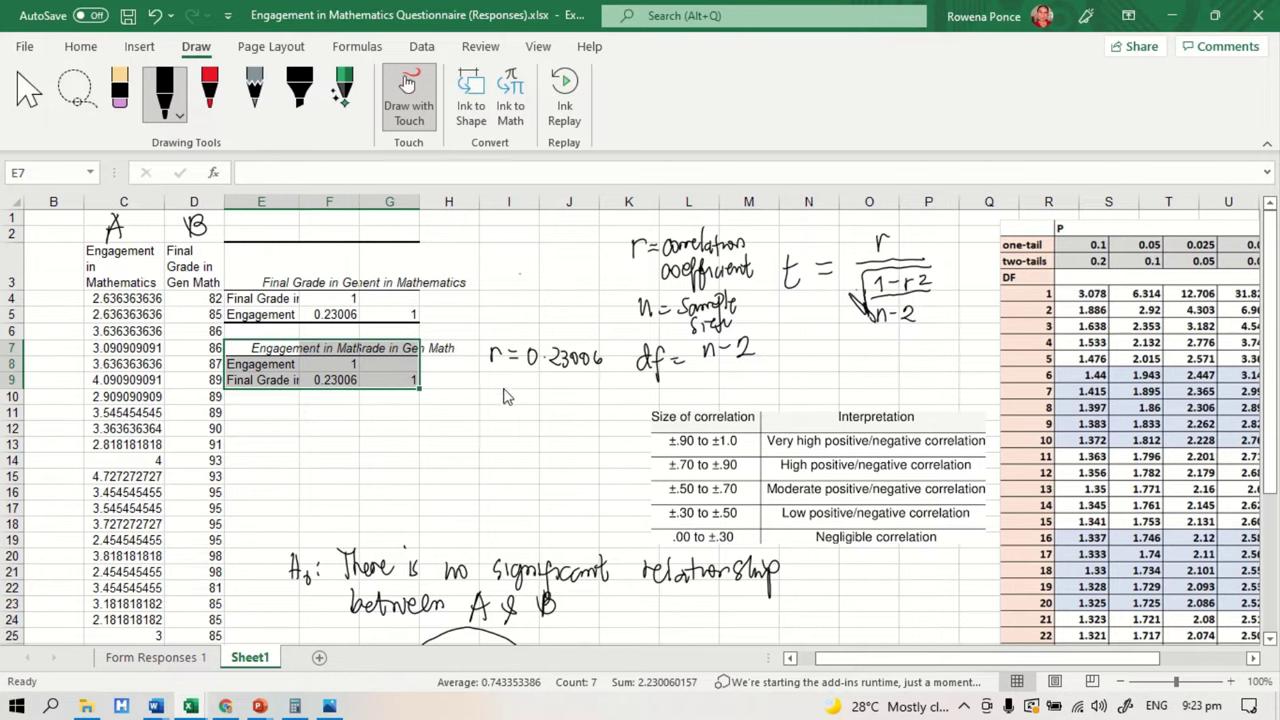
mouse_move(494, 376)
mouse_down()
mouse_move(540, 377)
mouse_move(557, 395)
mouse_up()
mouse_move(495, 403)
mouse_down()
mouse_move(497, 430)
mouse_move(506, 402)
mouse_move(559, 424)
mouse_up()
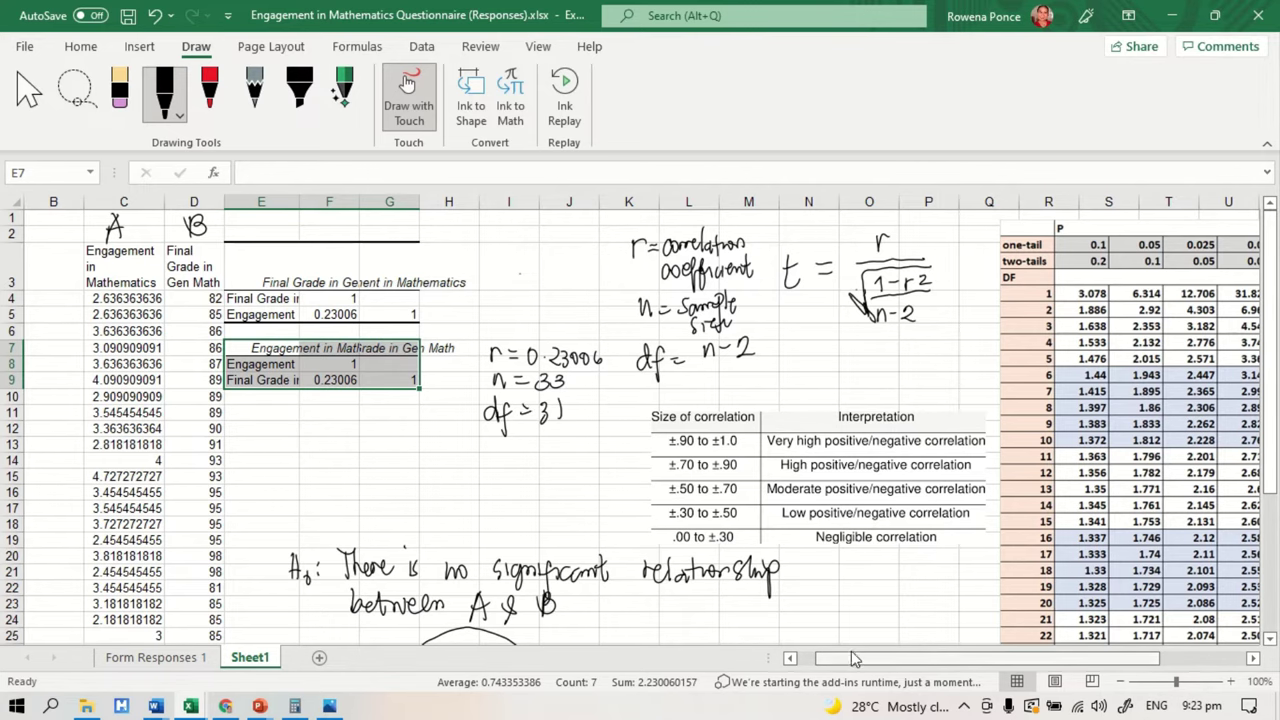
Examine the critical-value table for the row nearest df 31 and the two-tails 0.05 column.
drag(851, 658, 936, 658)
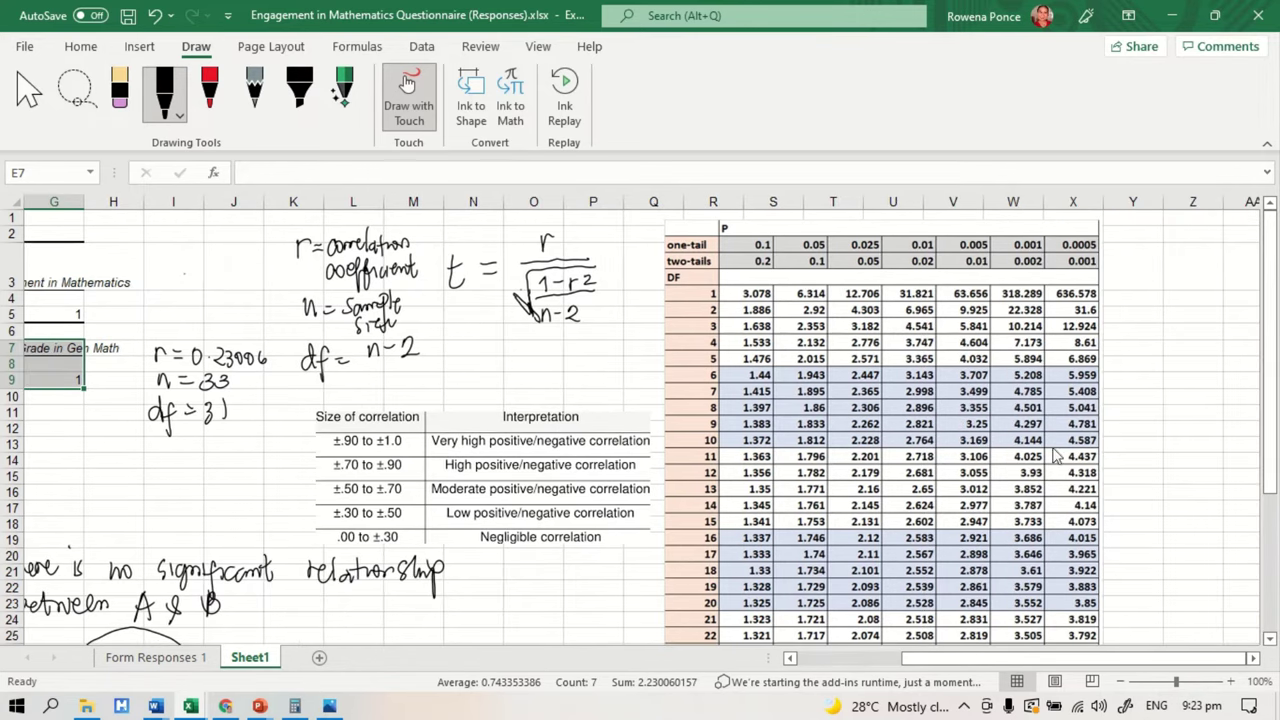
drag(1271, 426, 1194, 540)
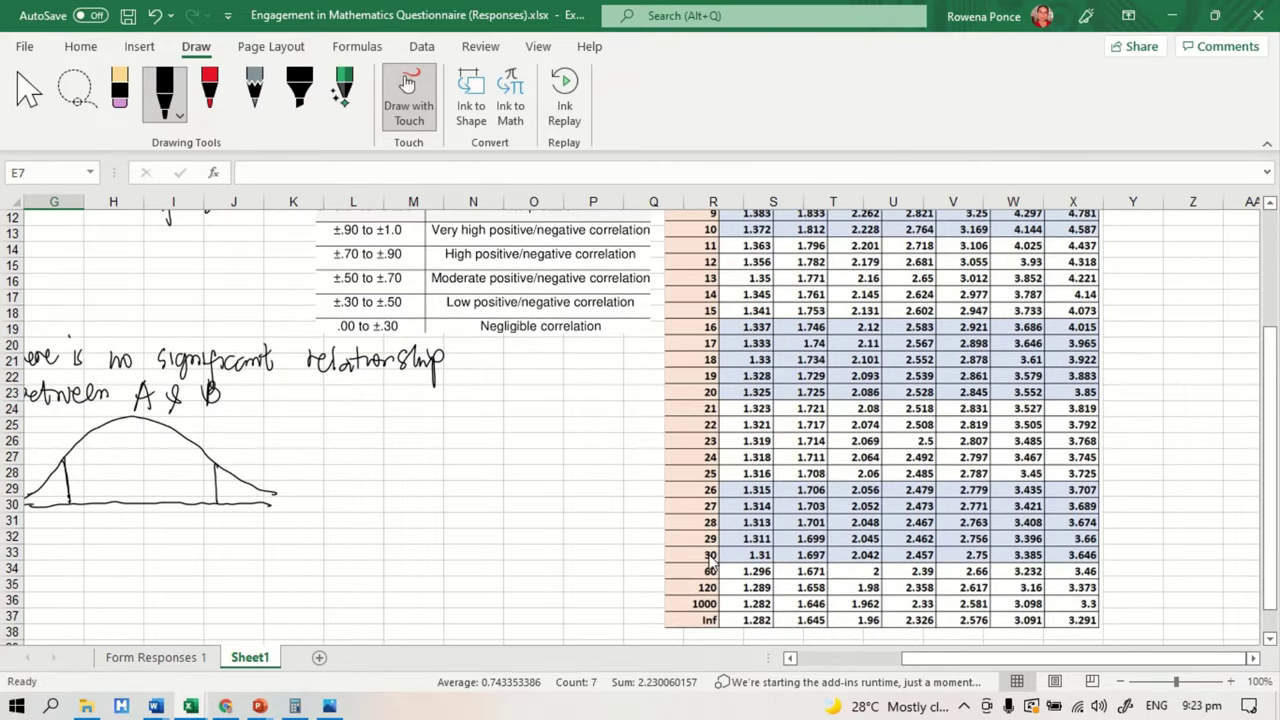
scroll(815, 570, up, 2)
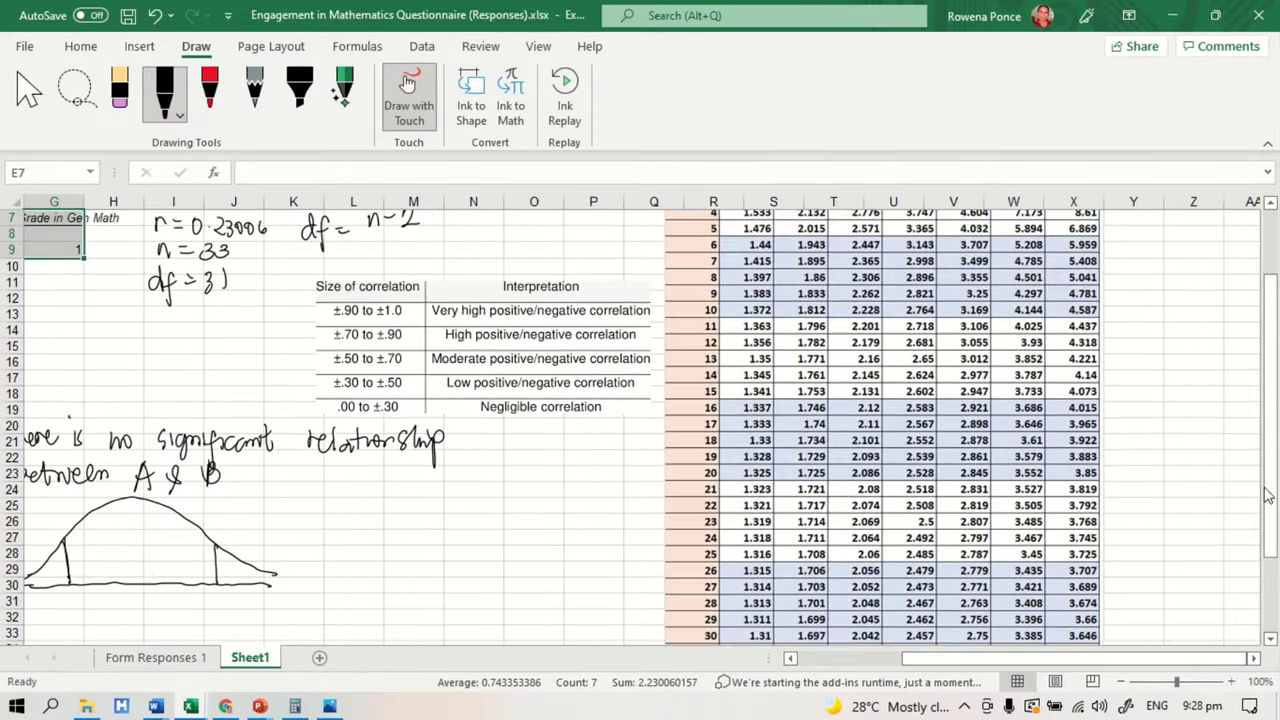
scroll(900, 630, down, 2)
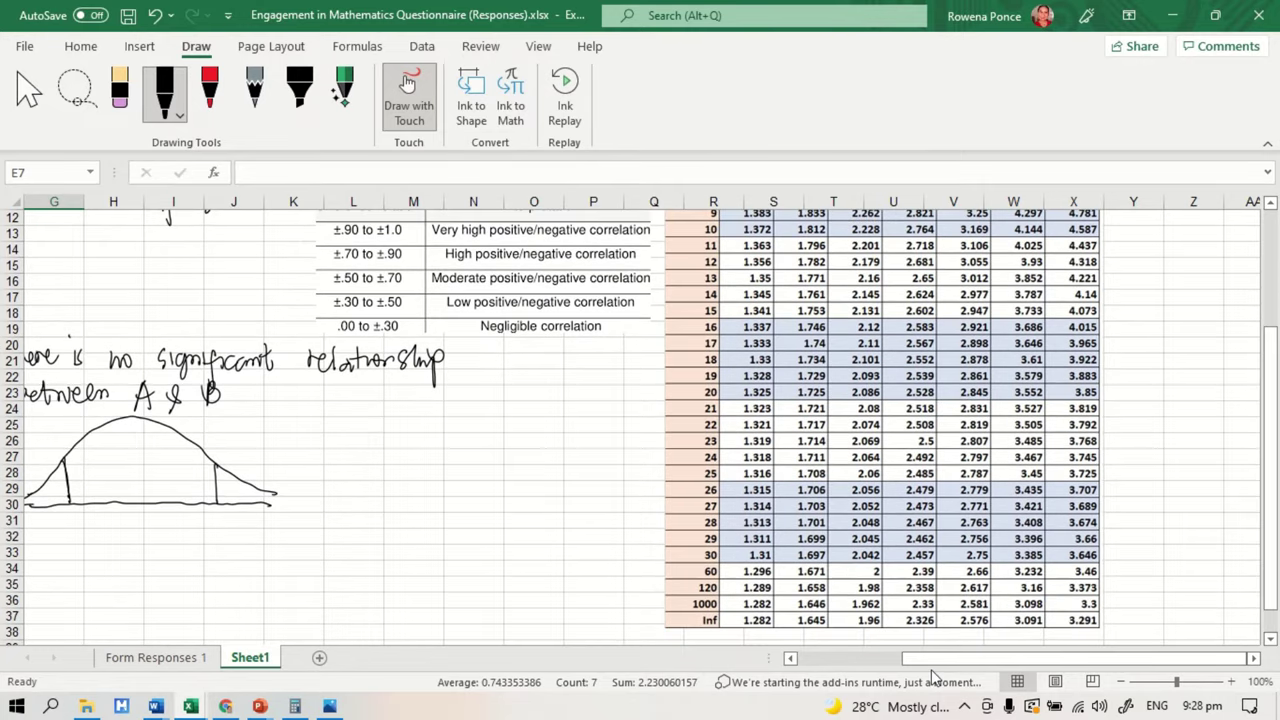
scroll(1278, 540, up, 4)
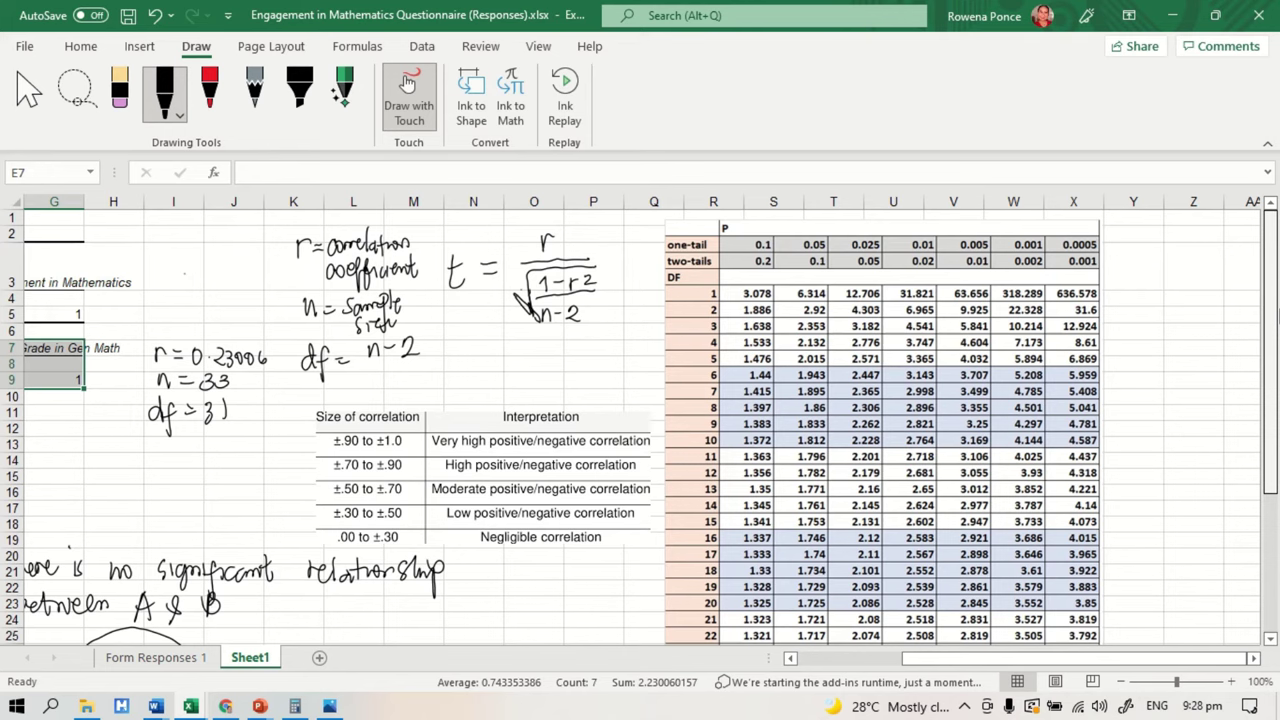
scroll(1277, 420, down, 3)
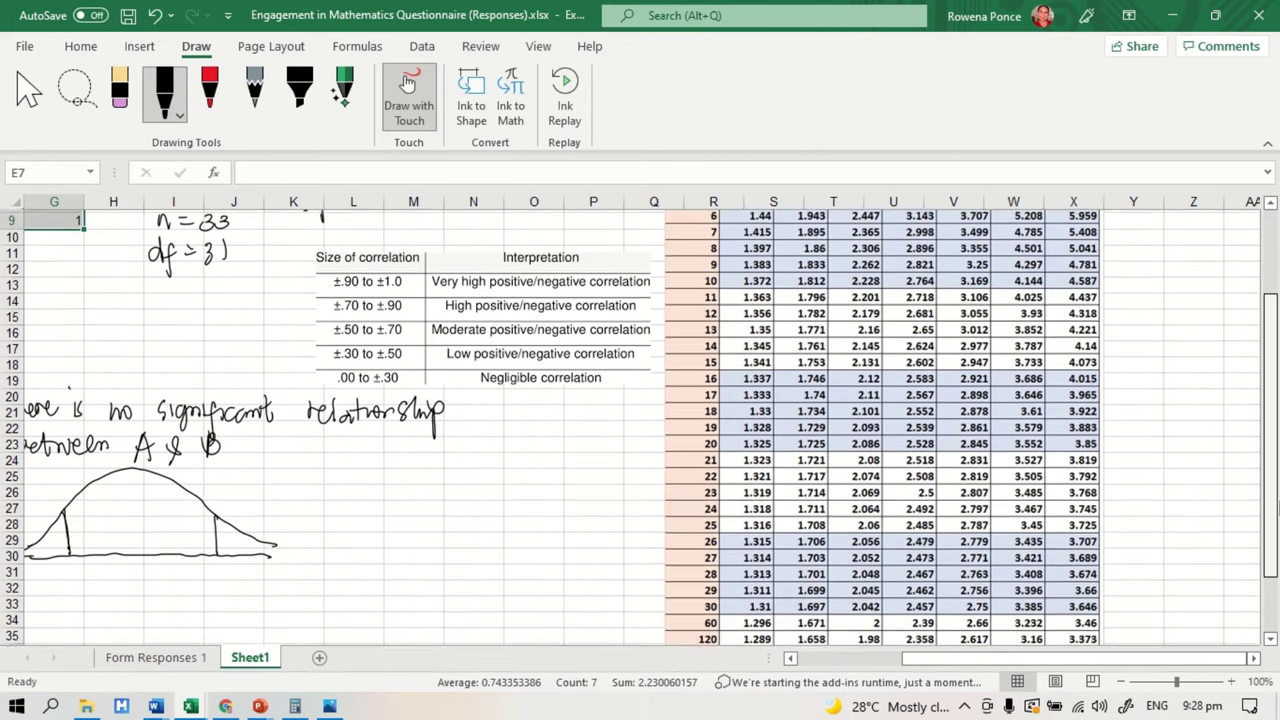
scroll(1277, 440, up, 3)
scroll(1277, 440, up, 1)
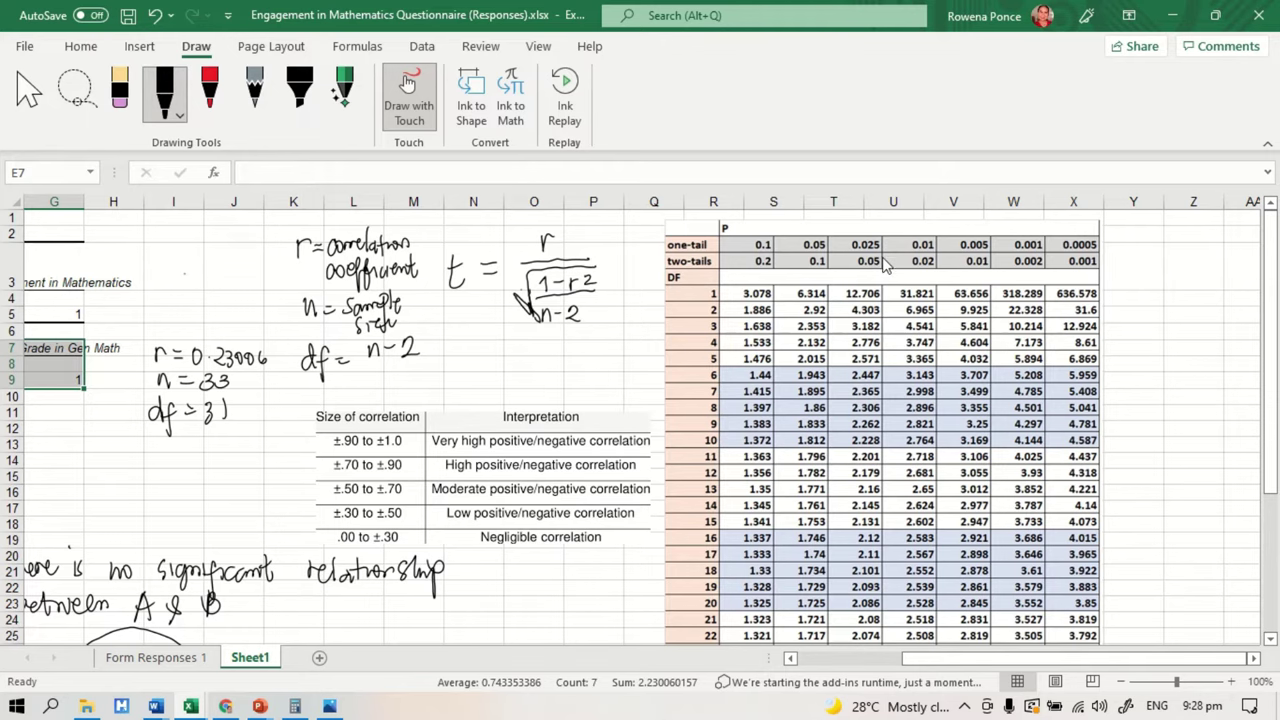
Circle the two-tails 0.05 heading, the DF 30 row label and the critical value 2.042, marking along the row between them.
drag(858, 256, 884, 246)
drag(1273, 322, 1277, 483)
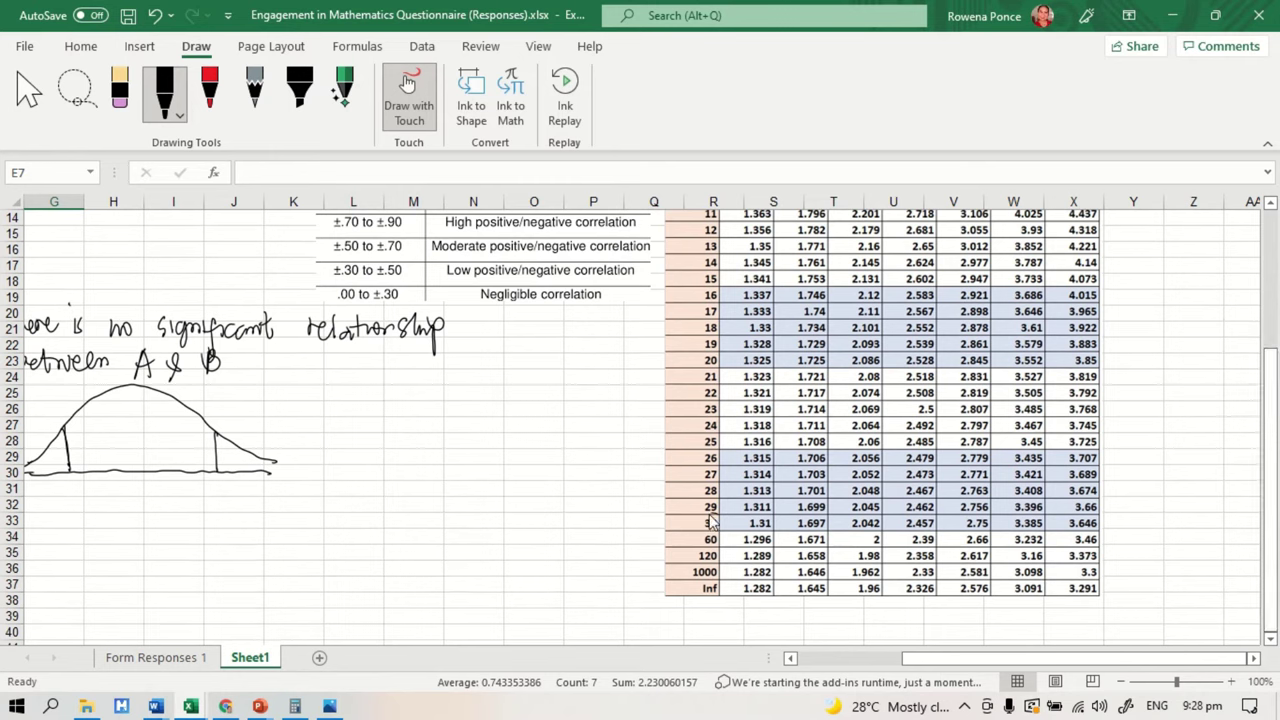
mouse_move(710, 520)
mouse_down()
mouse_move(702, 532)
mouse_move(714, 513)
mouse_up()
drag(1274, 538, 1274, 368)
scroll(640, 428, down, 3)
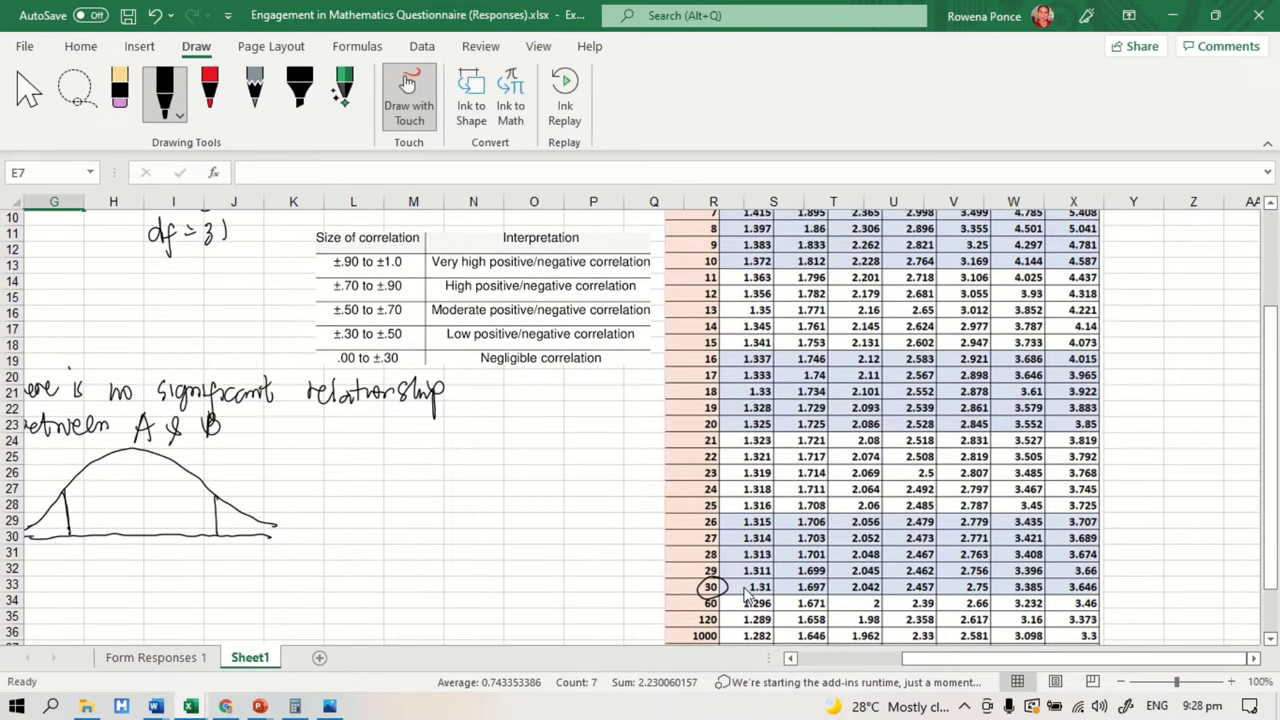
mouse_move(740, 592)
mouse_down()
mouse_move(842, 594)
mouse_move(895, 576)
mouse_move(864, 572)
mouse_up()
scroll(45, 500, down, 2)
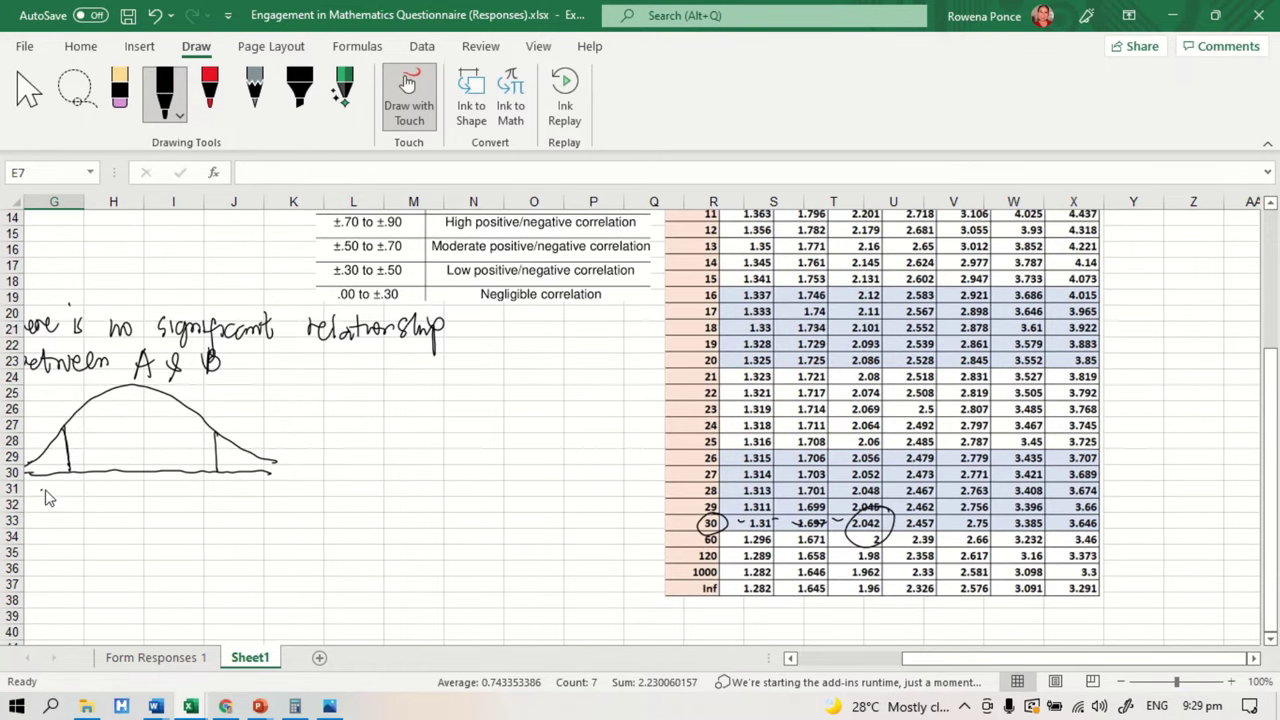
Label the bell curve's cut-off lines -2.042 and 2.042 by hand and shade both tail regions.
drag(60, 490, 98, 498)
drag(103, 484, 119, 494)
drag(211, 494, 276, 490)
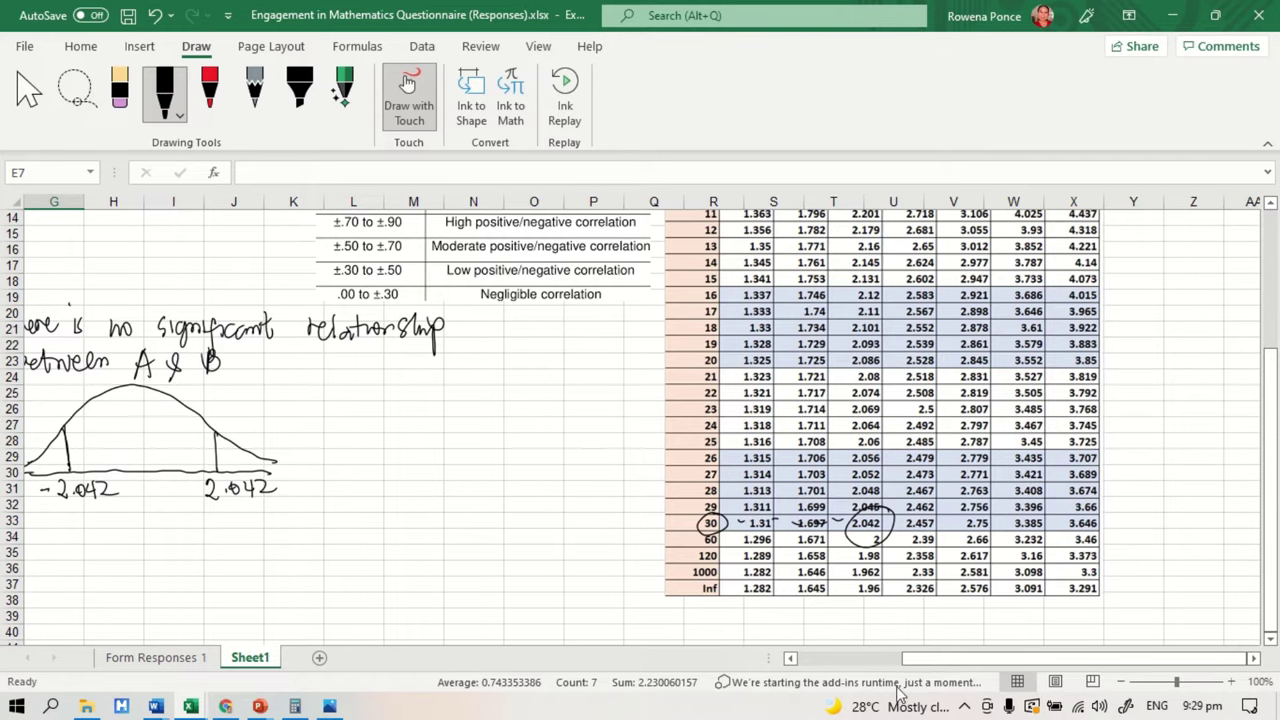
drag(1009, 660, 932, 662)
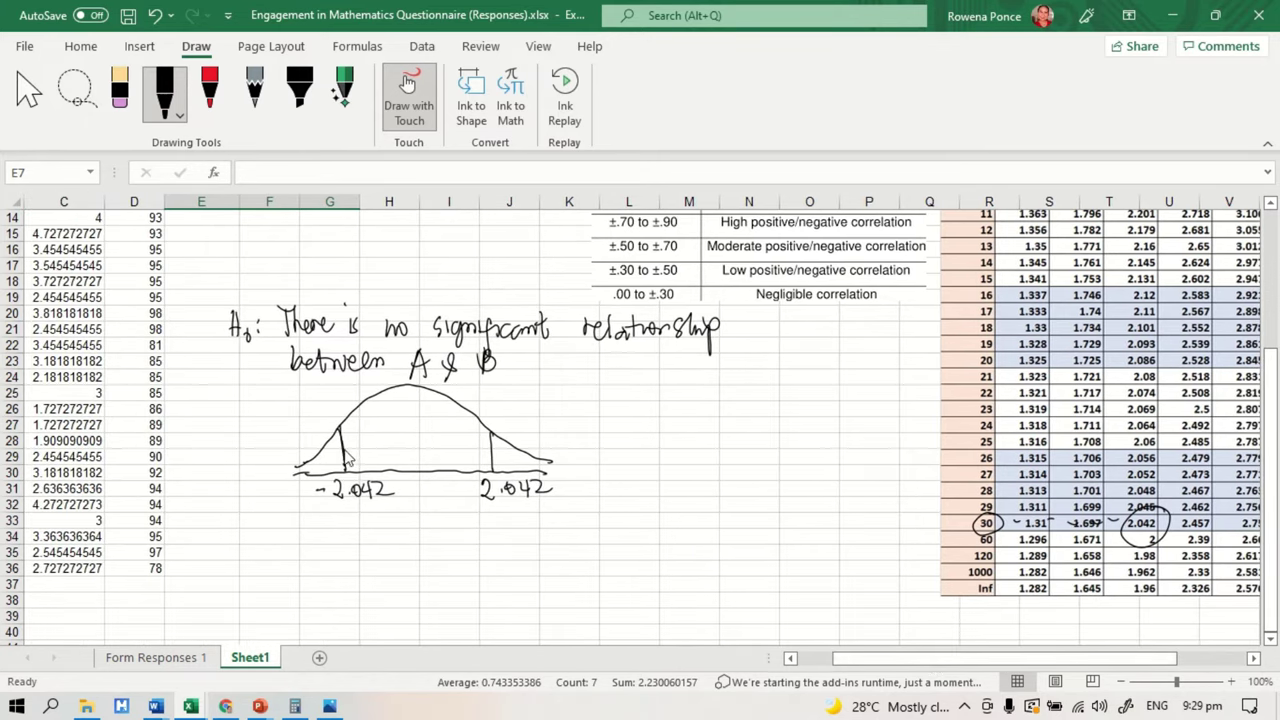
mouse_move(338, 442)
mouse_down()
mouse_move(300, 480)
mouse_move(354, 432)
mouse_up()
mouse_move(506, 446)
mouse_down()
mouse_move(512, 462)
mouse_move(496, 440)
mouse_move(540, 470)
mouse_move(512, 475)
mouse_move(500, 444)
mouse_move(546, 466)
mouse_move(504, 446)
mouse_move(521, 470)
mouse_move(501, 444)
mouse_move(520, 482)
mouse_move(502, 468)
mouse_move(540, 462)
mouse_move(503, 430)
mouse_up()
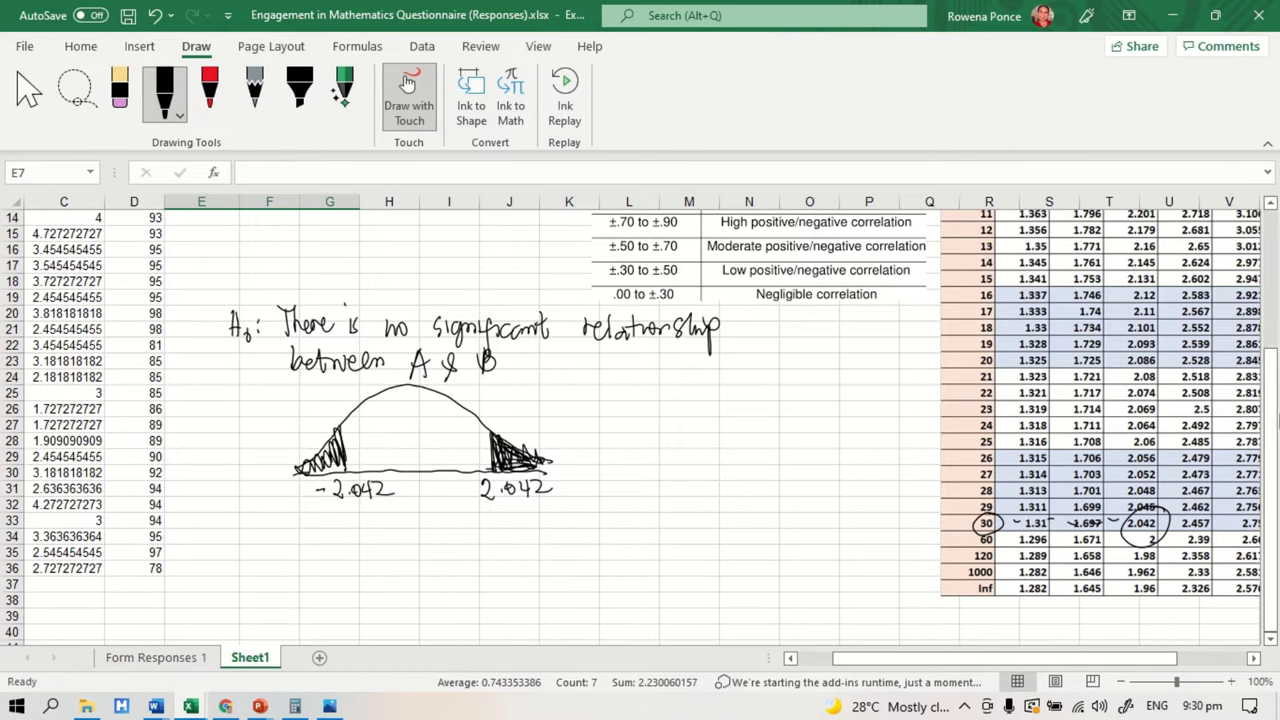
Handwrite the t computation beside the bell curve, with an equals sign, 0.23006 over a fraction bar, and a radical sign below.
mouse_move(1274, 400)
mouse_down()
mouse_move(1274, 290)
mouse_move(1274, 380)
mouse_up()
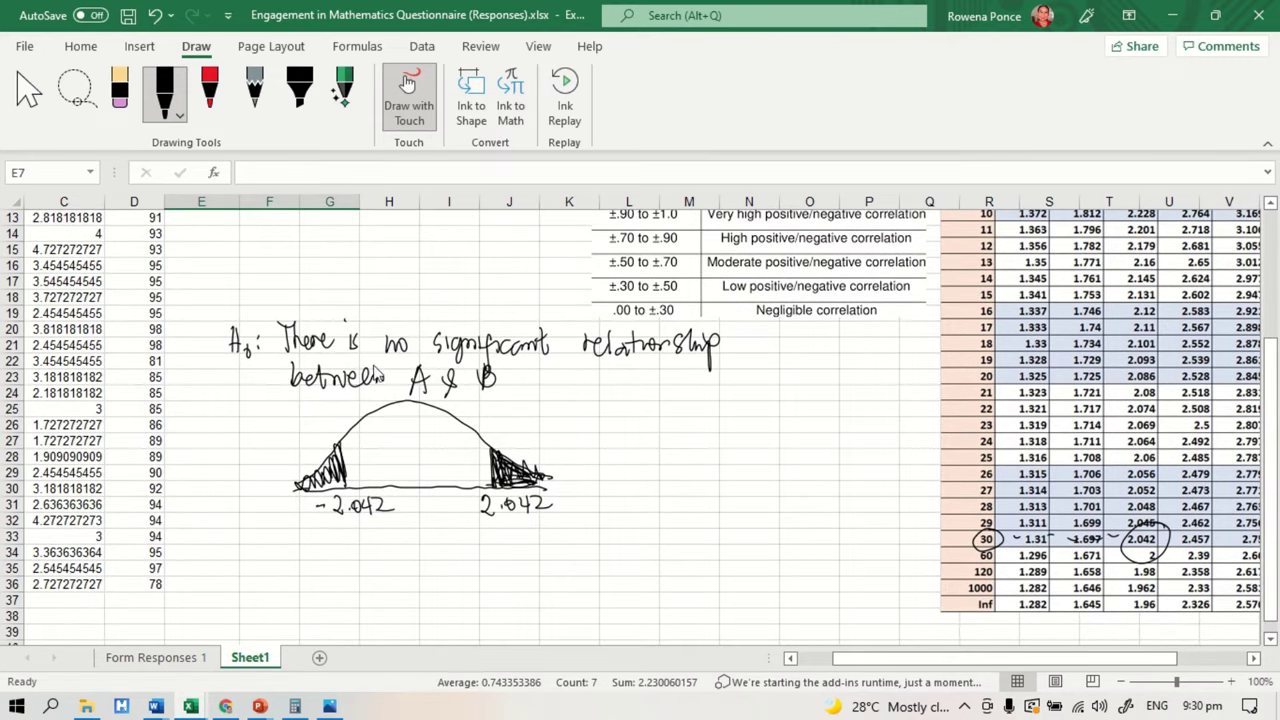
drag(1276, 524, 1277, 378)
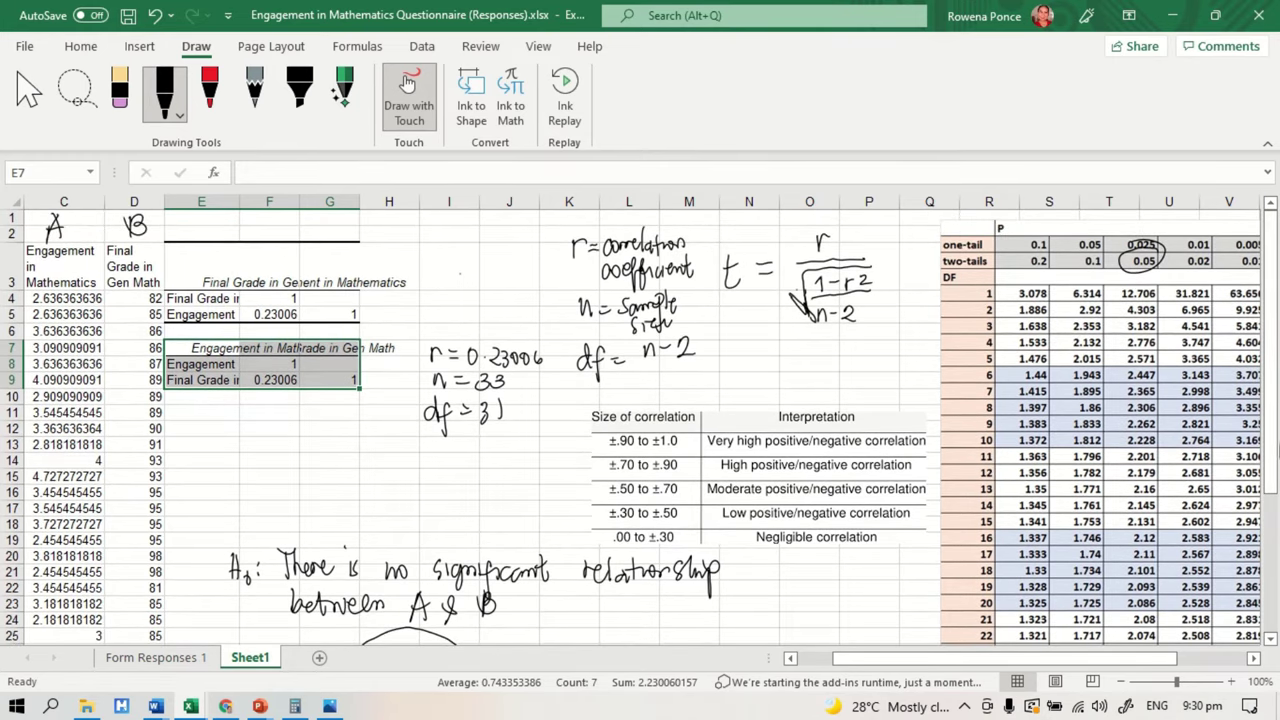
scroll(1272, 480, down, 2)
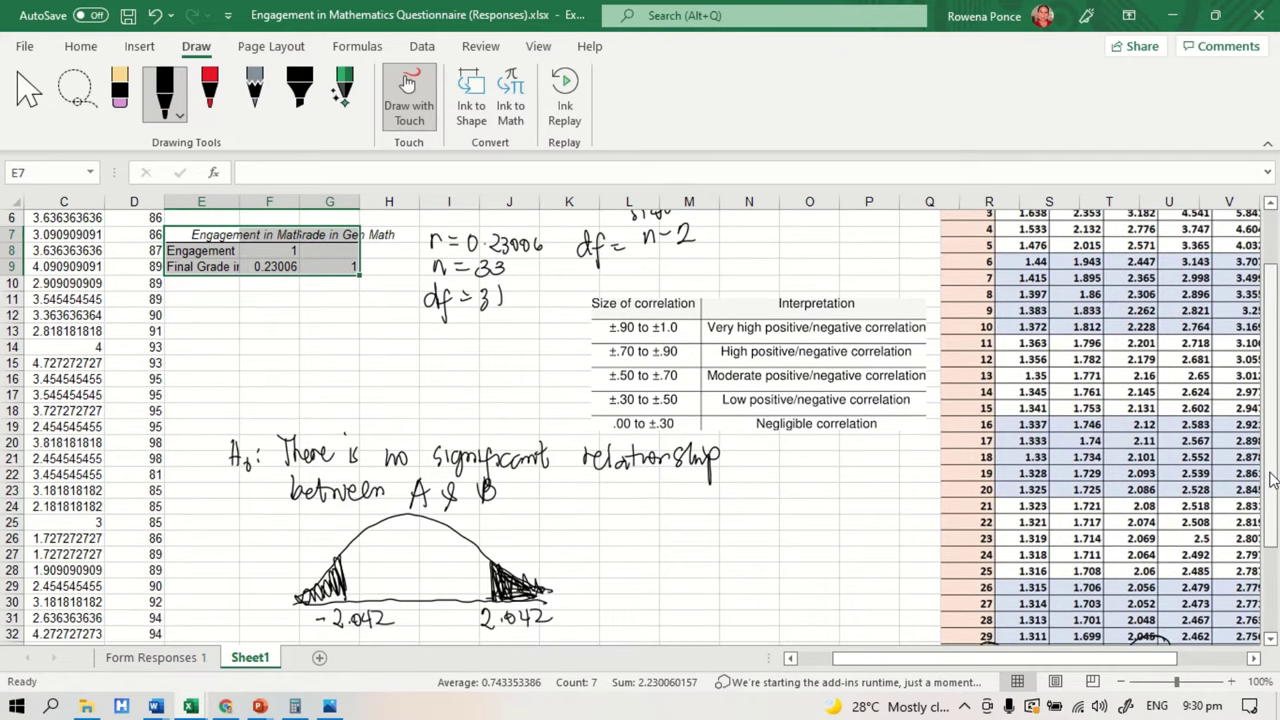
mouse_move(732, 510)
mouse_down()
mouse_move(756, 538)
mouse_move(700, 530)
mouse_move(708, 512)
mouse_move(756, 535)
mouse_move(772, 512)
mouse_up()
click(715, 525)
drag(788, 511, 800, 522)
mouse_move(654, 546)
mouse_down()
mouse_move(846, 538)
mouse_move(636, 539)
mouse_move(800, 553)
mouse_up()
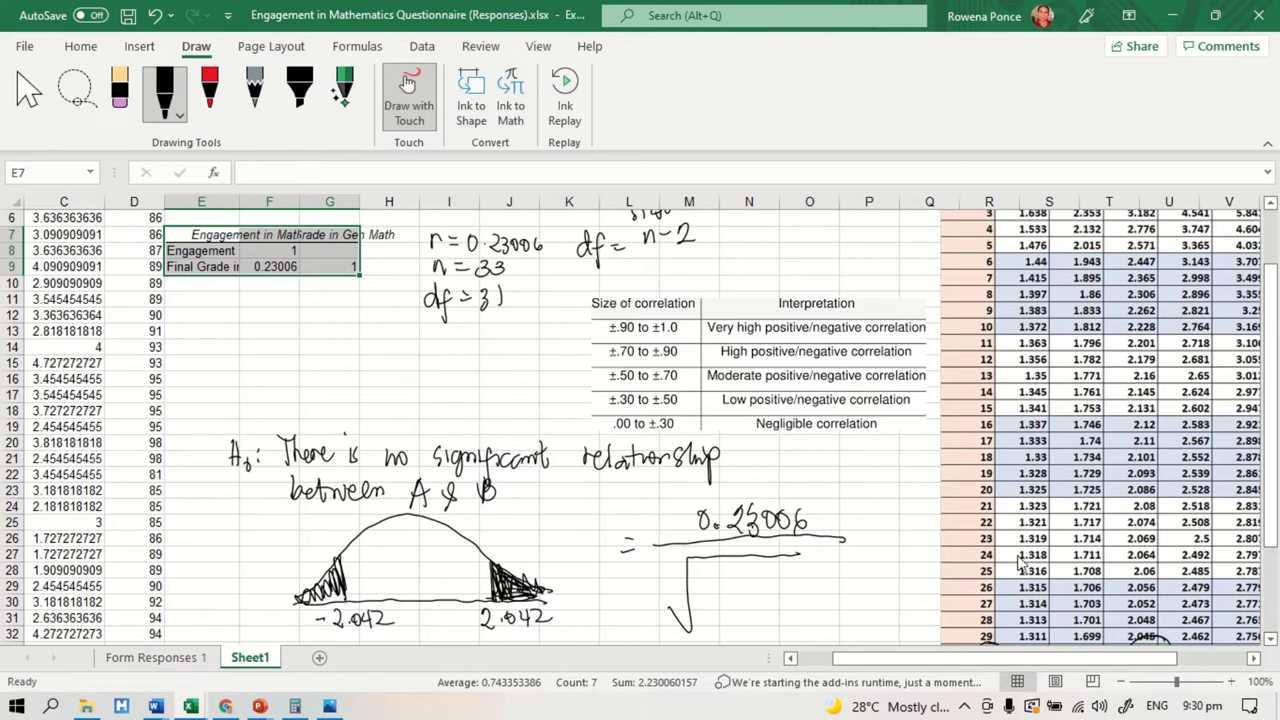
Complete the handwritten expression under the radical with 1 - (0.23006)² over 31.
scroll(640, 428, up, 2)
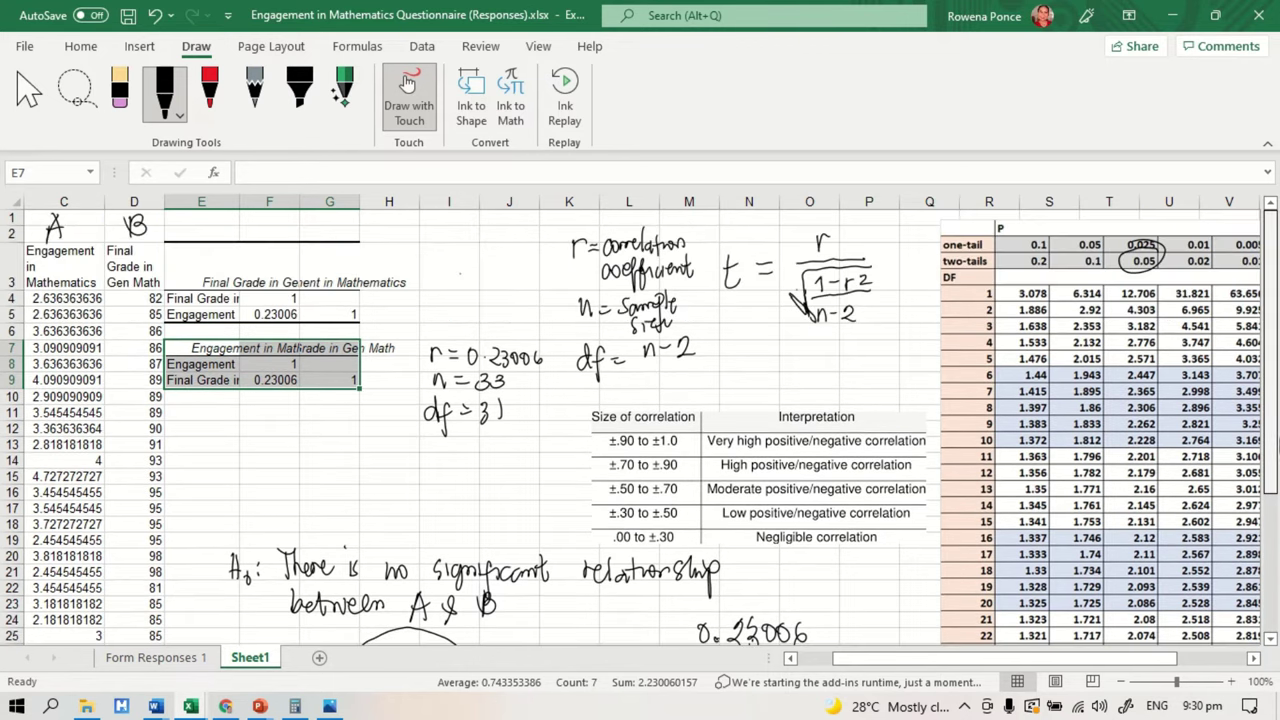
scroll(640, 428, down, 3)
scroll(640, 428, down, 1)
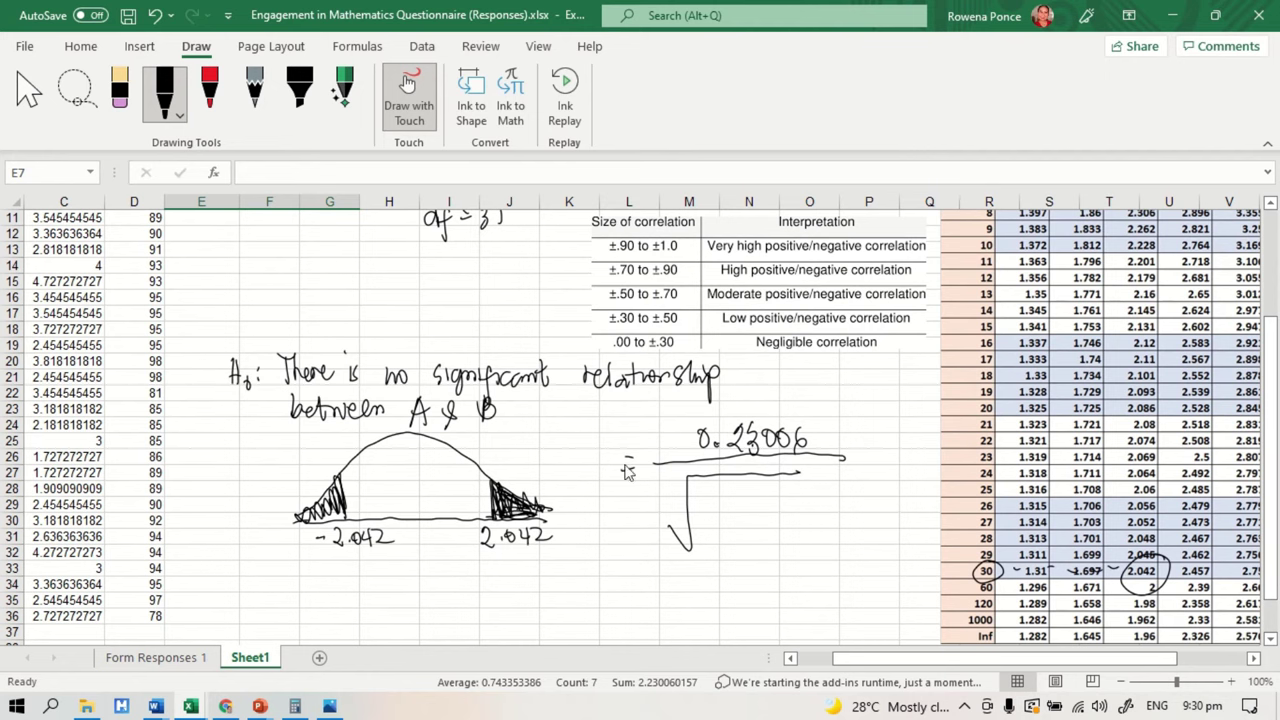
mouse_move(706, 481)
mouse_down()
mouse_move(706, 494)
mouse_move(844, 496)
mouse_move(870, 470)
mouse_up()
click(778, 496)
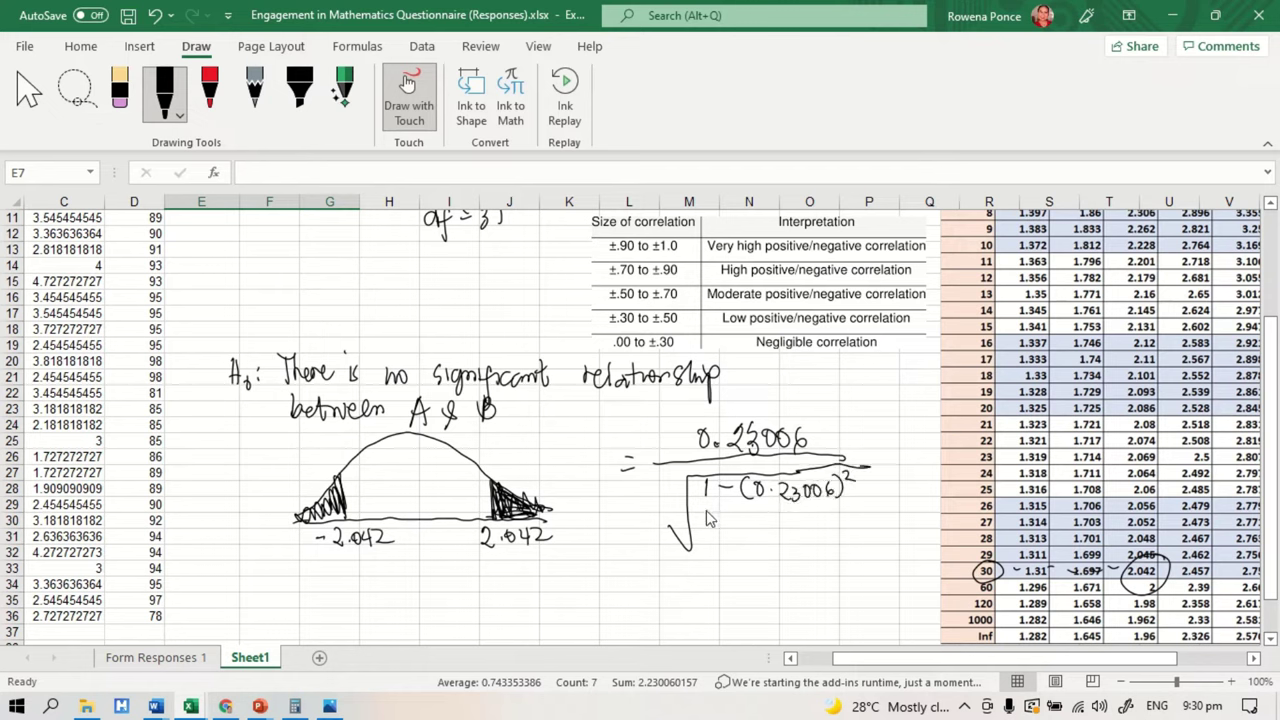
drag(704, 508, 850, 508)
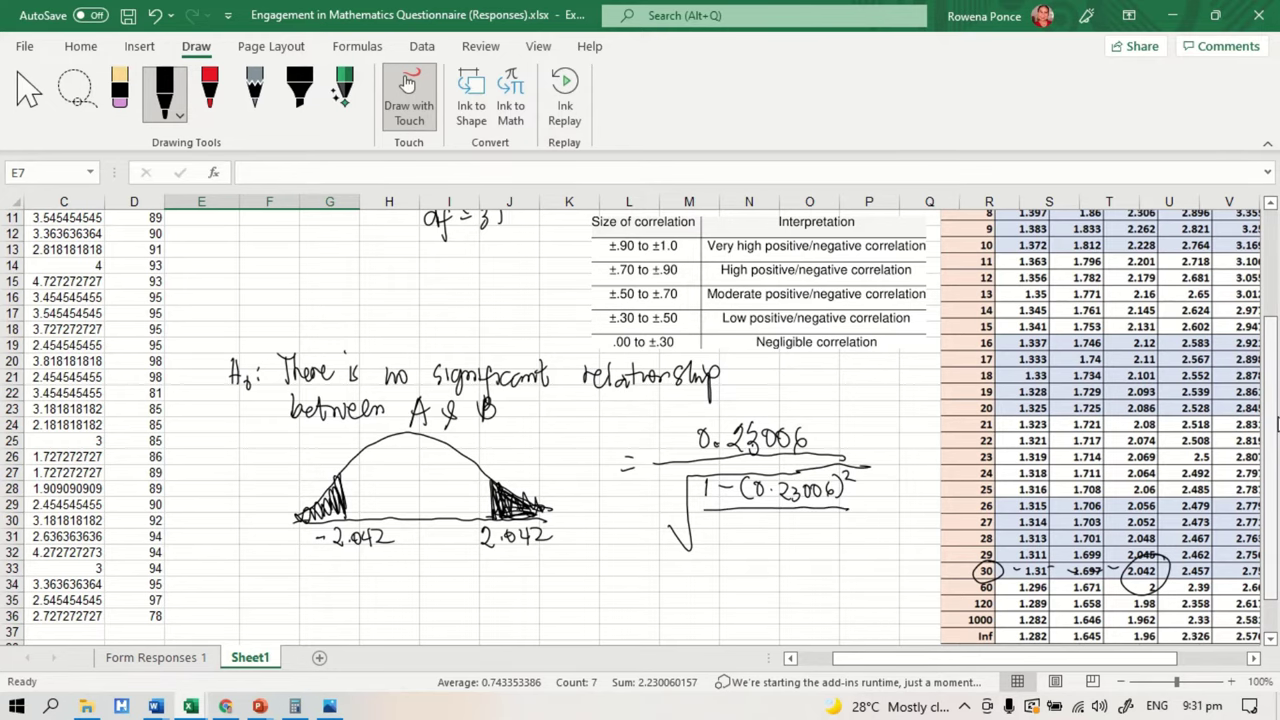
mouse_move(1272, 422)
mouse_down()
mouse_move(1277, 300)
mouse_move(1277, 455)
mouse_up()
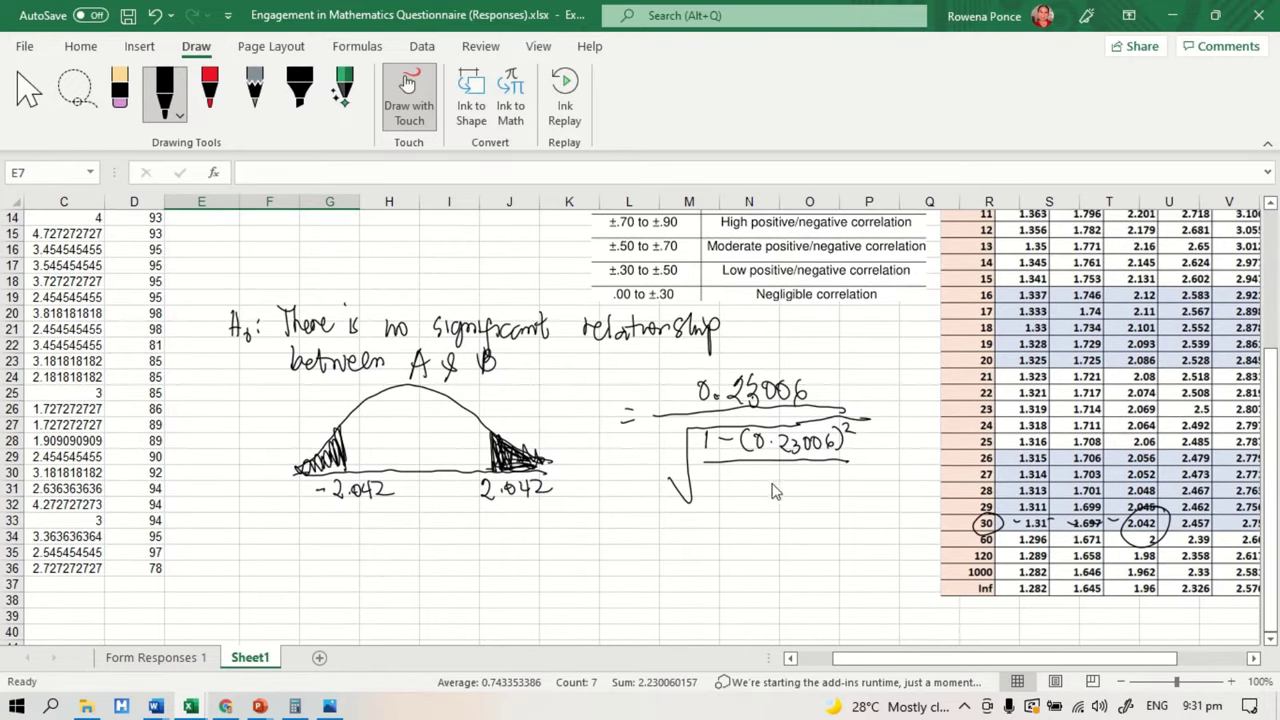
drag(752, 481, 754, 497)
drag(786, 477, 785, 497)
Switch to Calculator, change it to Scientific mode and clear the current entry.
click(303, 707)
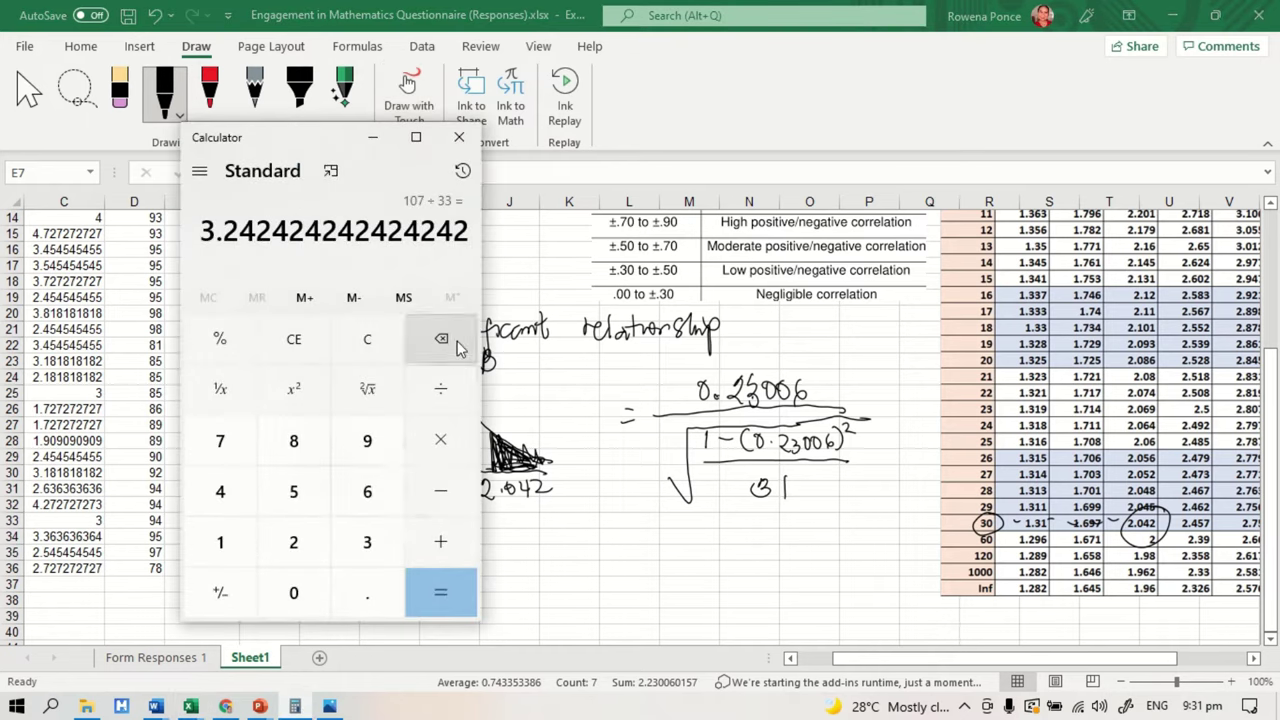
click(367, 339)
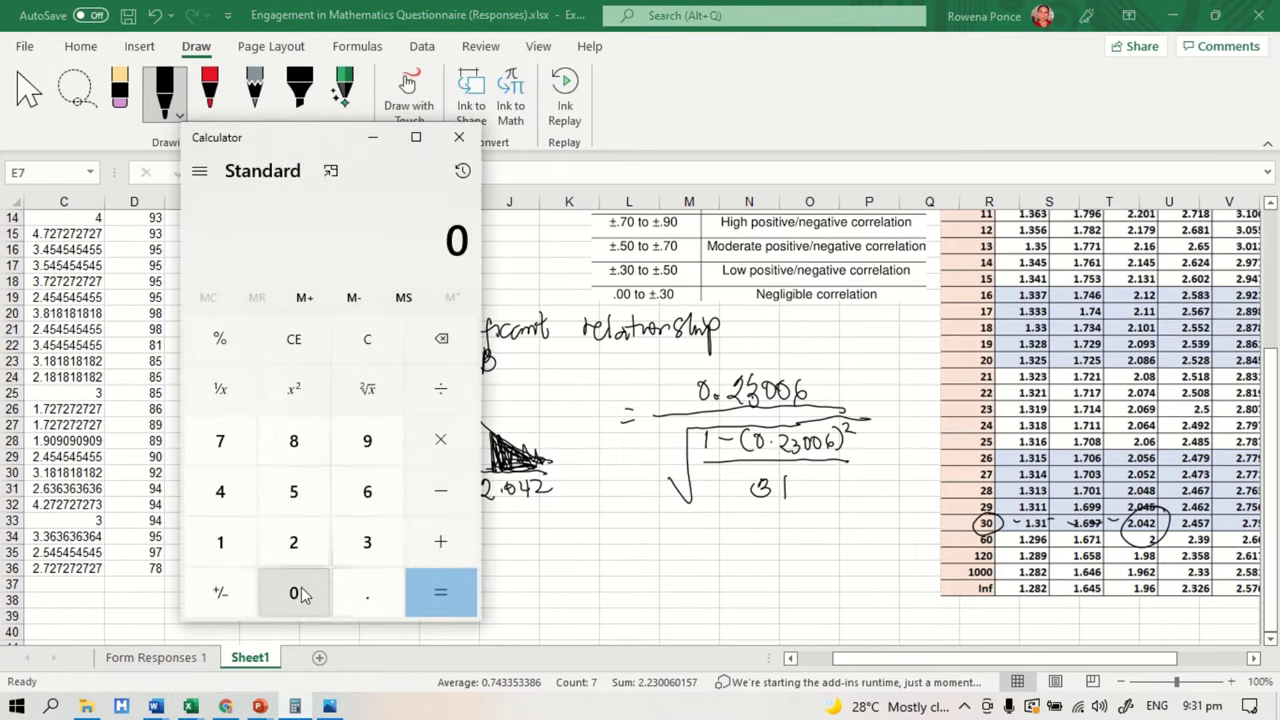
click(360, 593)
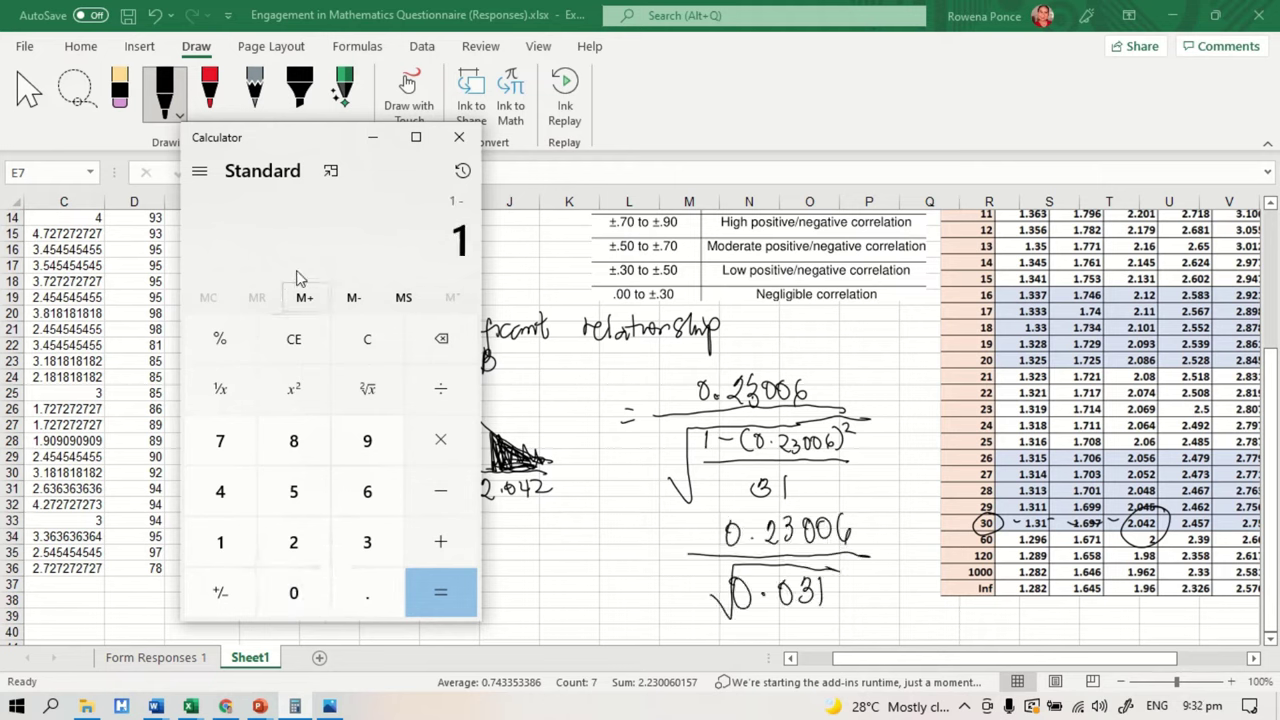
click(200, 171)
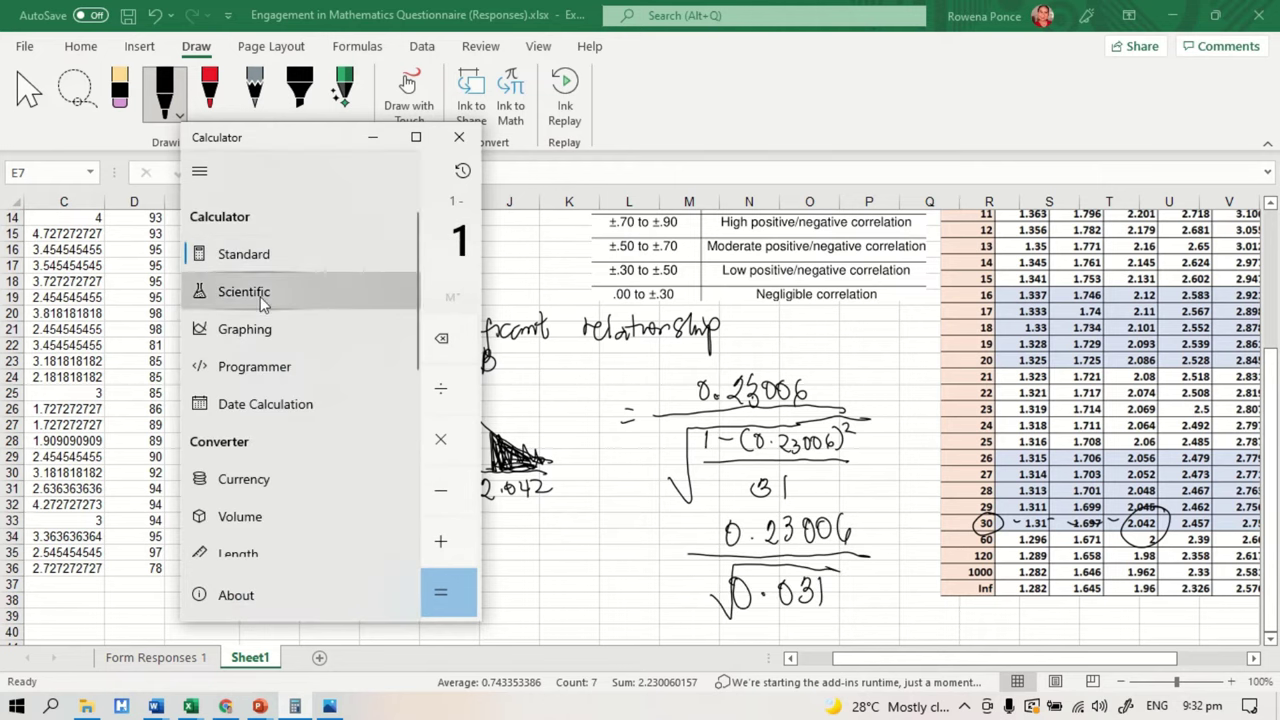
click(309, 291)
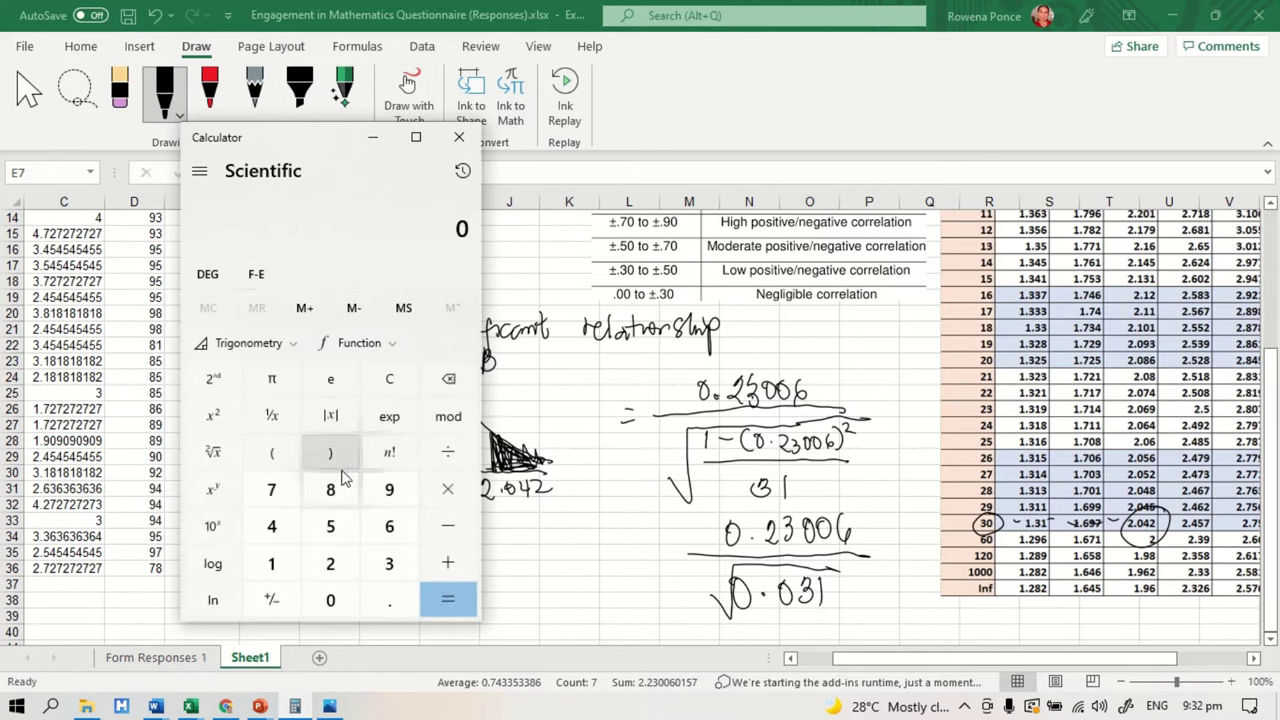
click(288, 455)
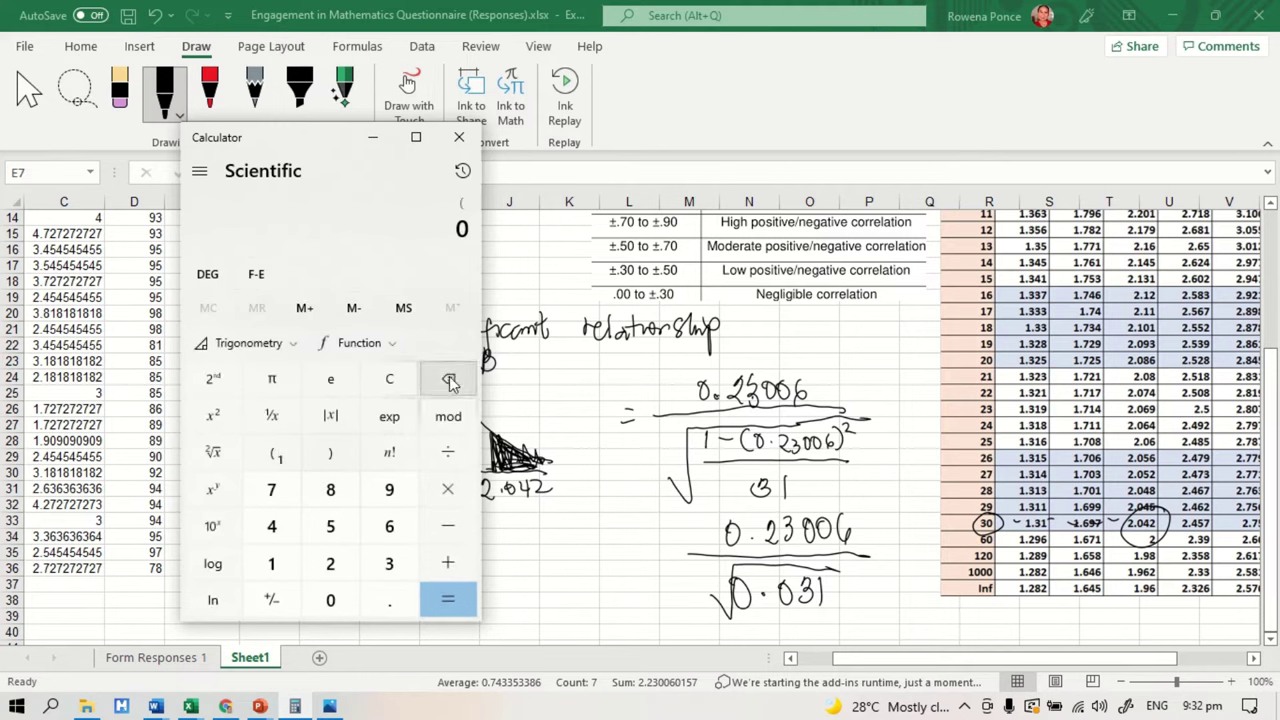
click(389, 378)
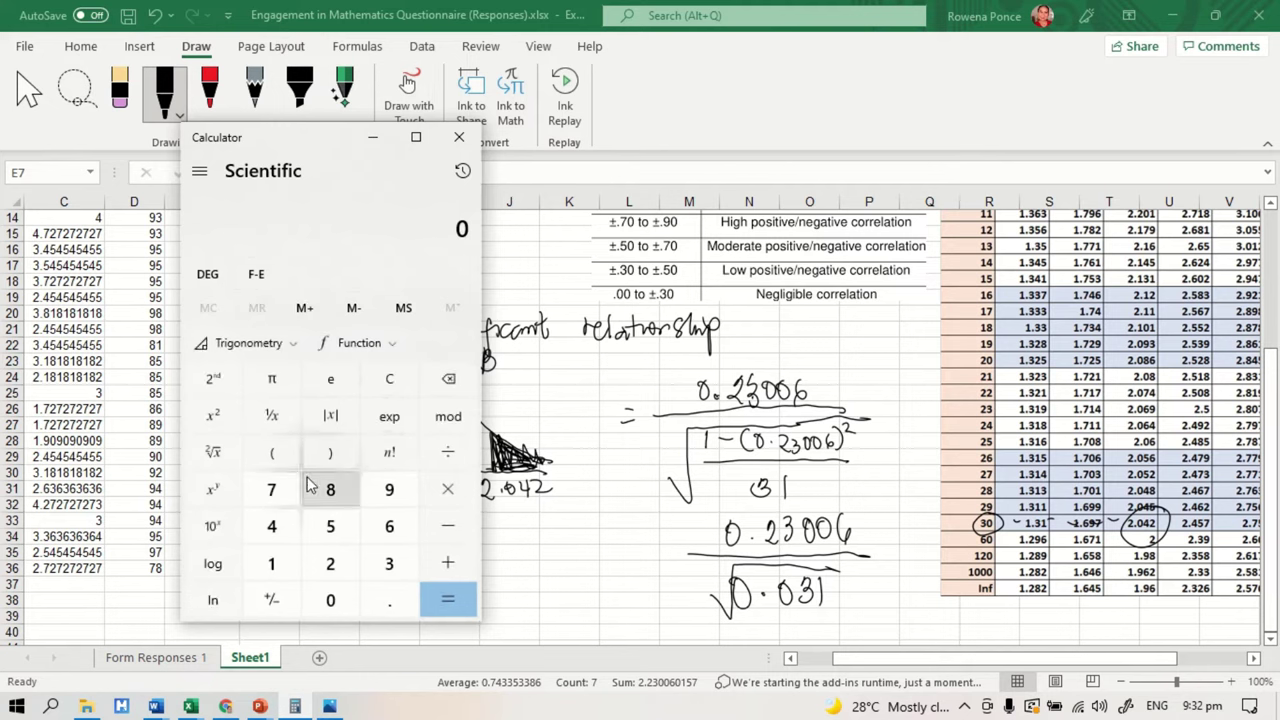
Calculate 1 minus the square of 0.23006, with the squared term in parentheses.
click(271, 563)
click(447, 526)
click(276, 453)
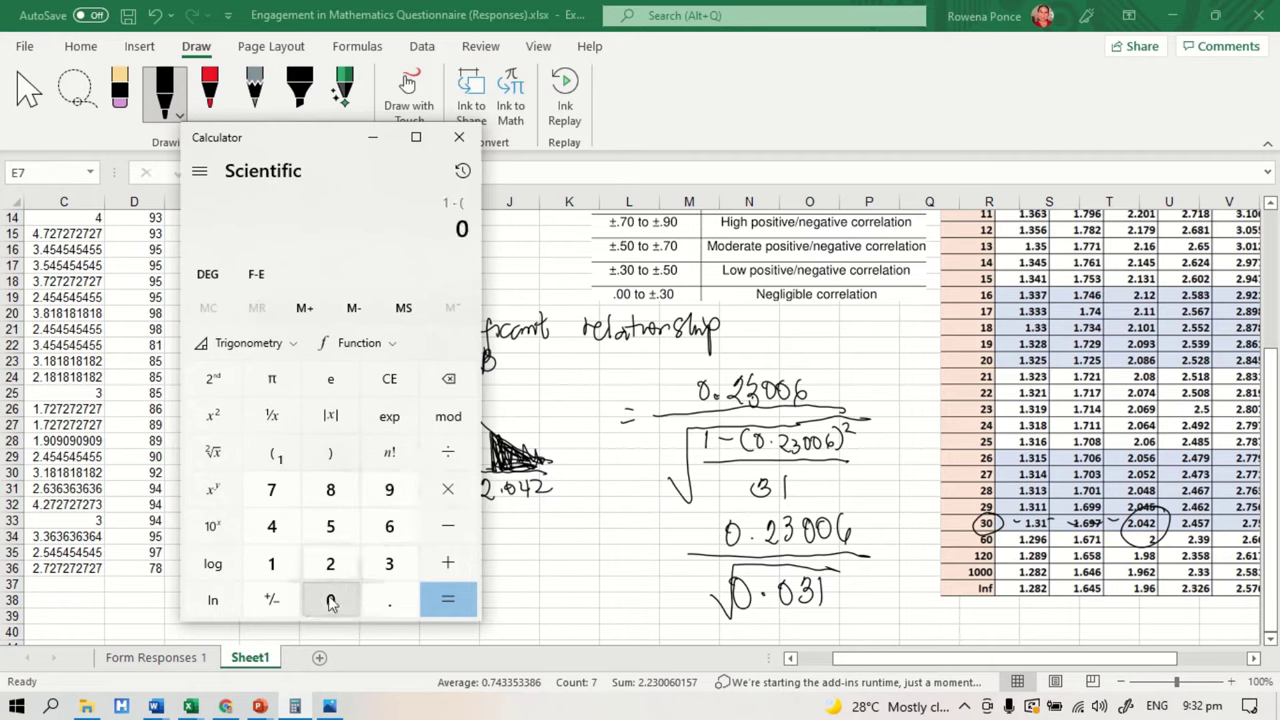
click(389, 597)
click(331, 563)
click(389, 563)
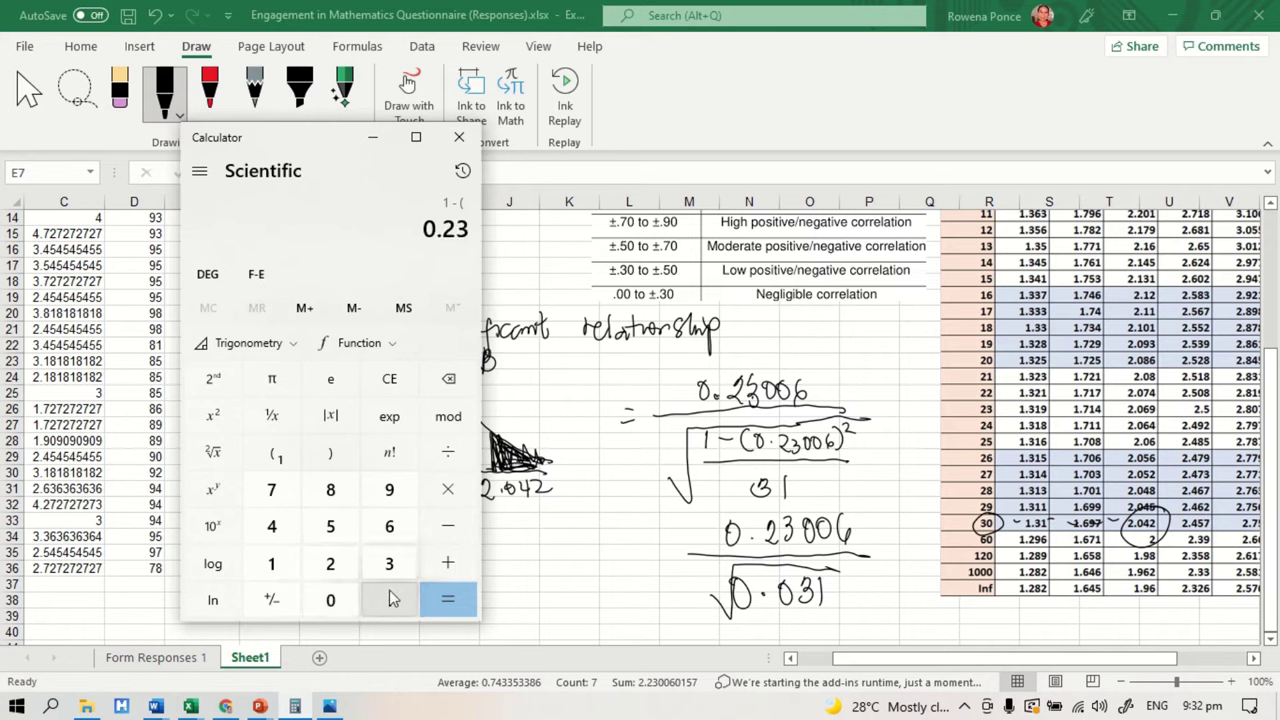
double_click(331, 600)
click(389, 526)
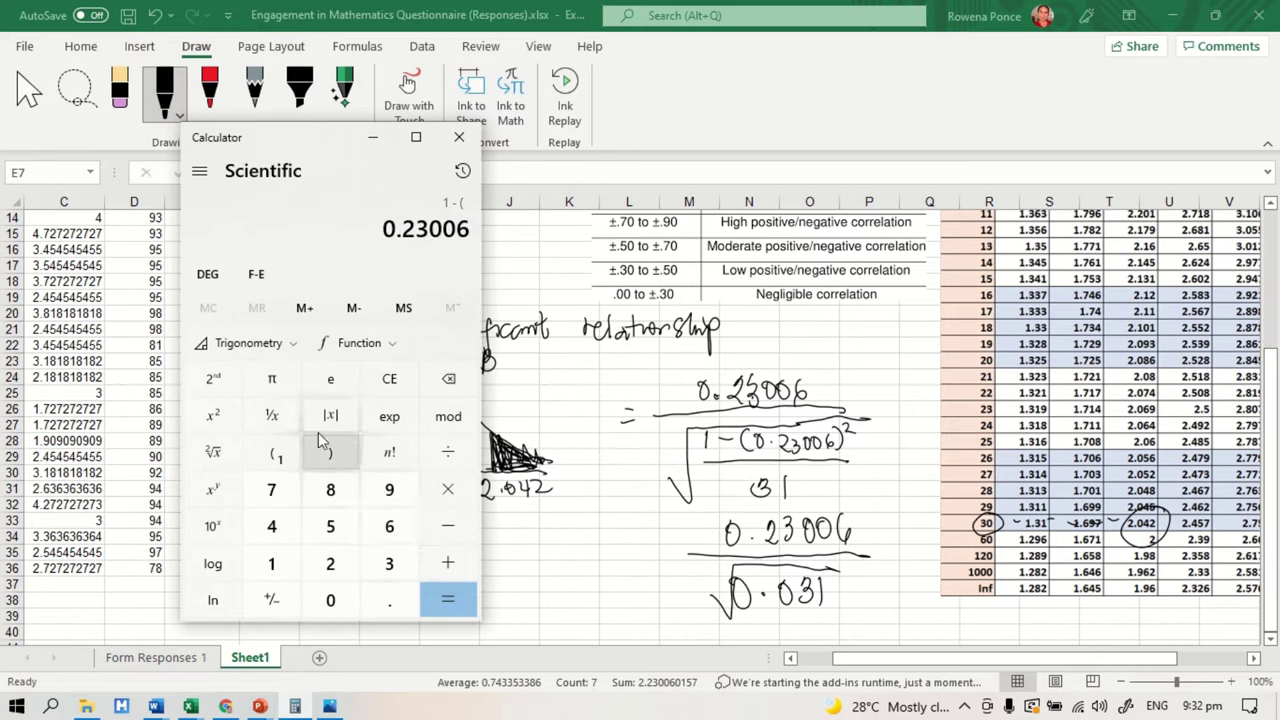
click(212, 416)
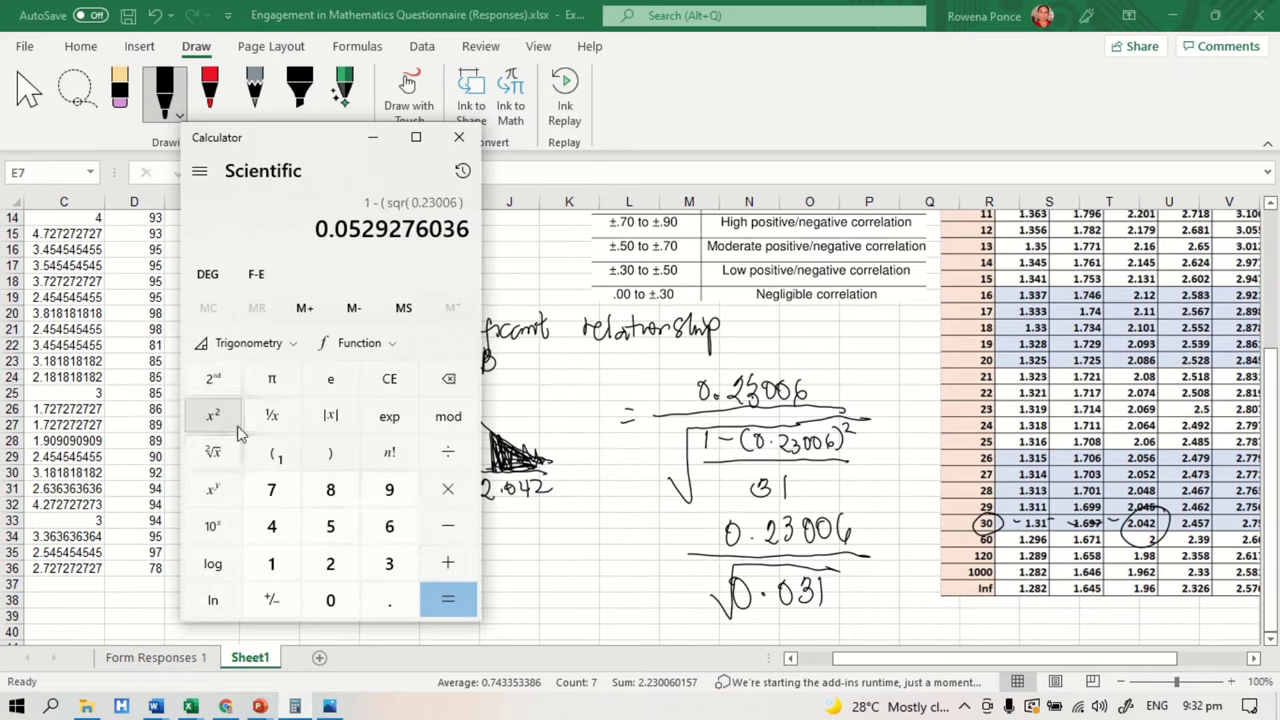
click(330, 453)
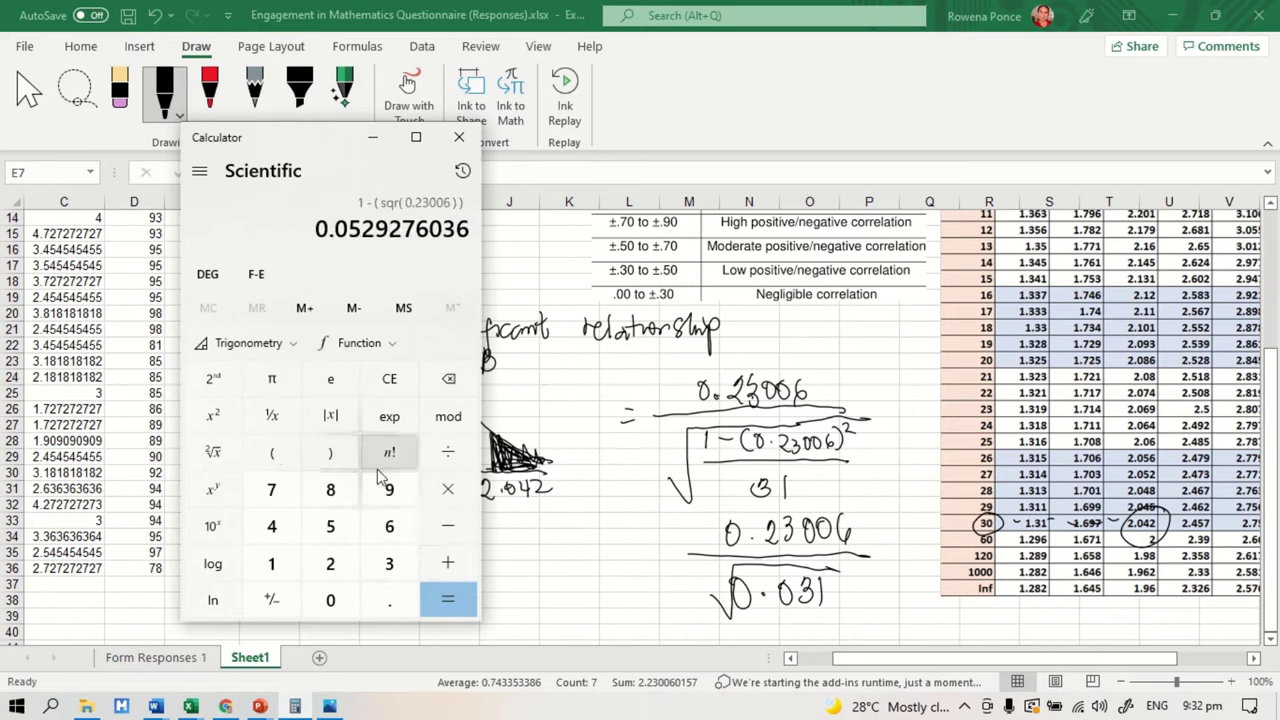
click(448, 600)
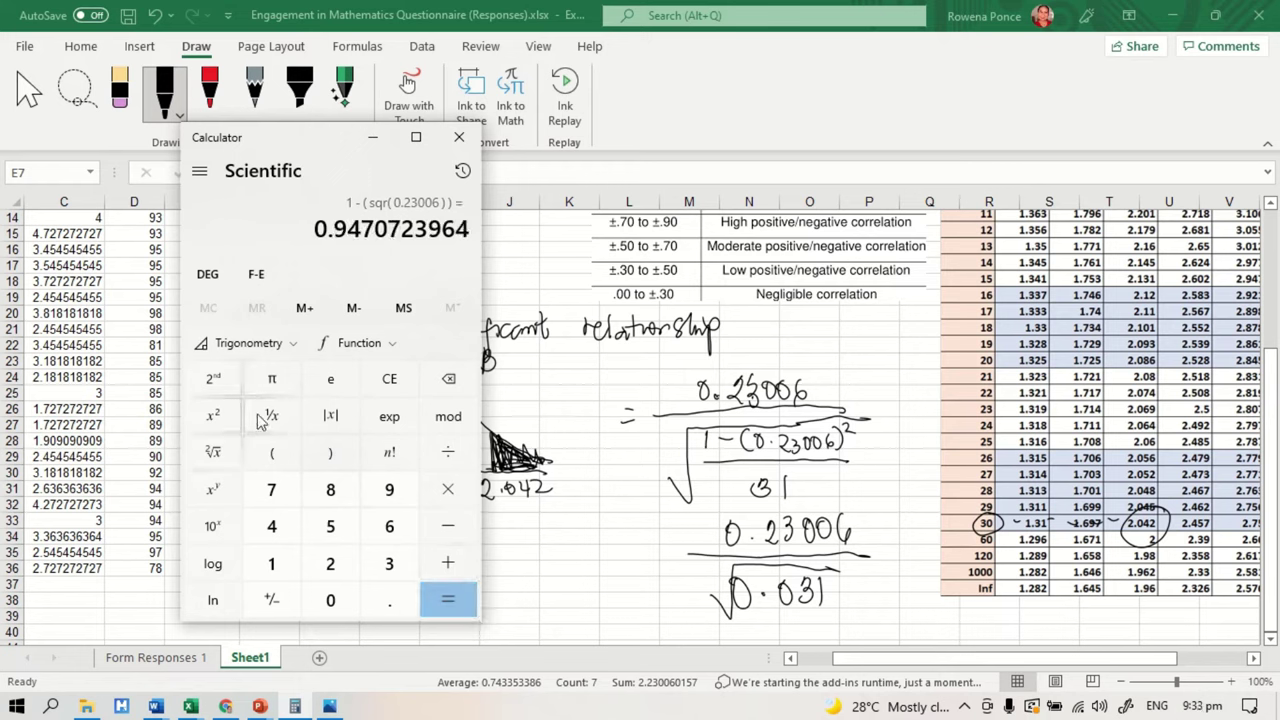
Divide the result by 31 and take the square root of the quotient.
click(448, 455)
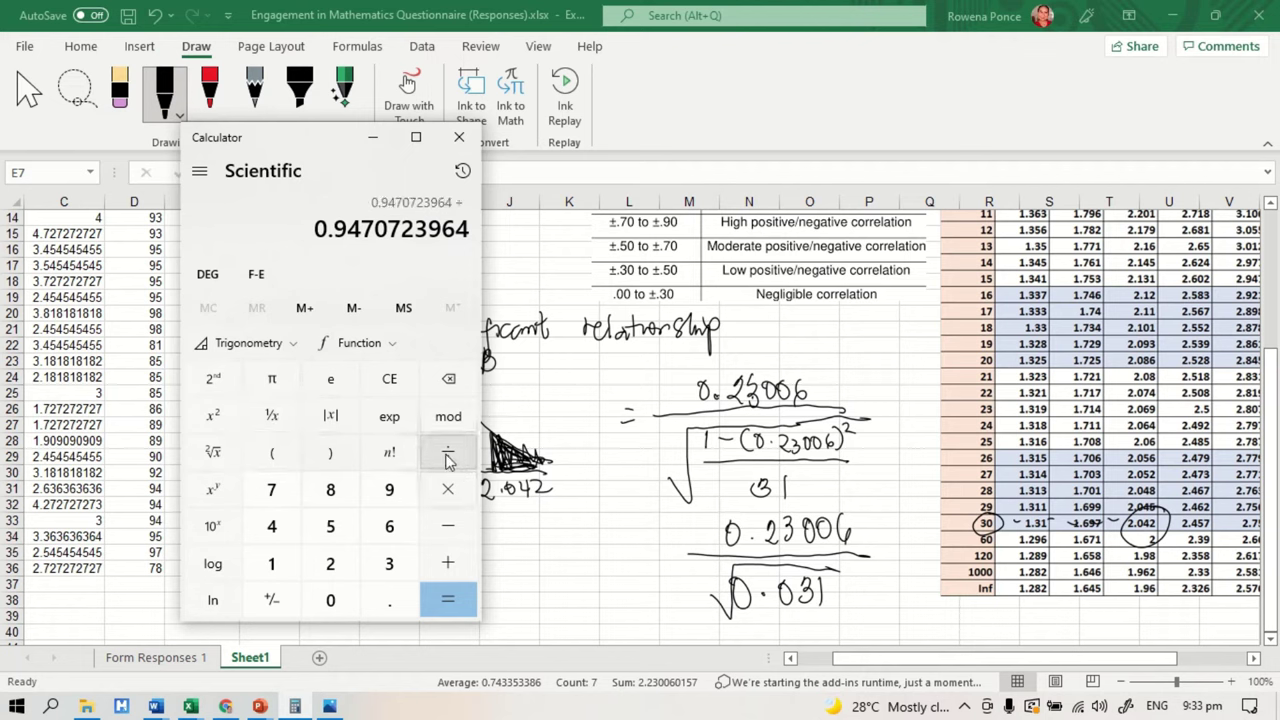
click(389, 563)
click(278, 566)
click(448, 599)
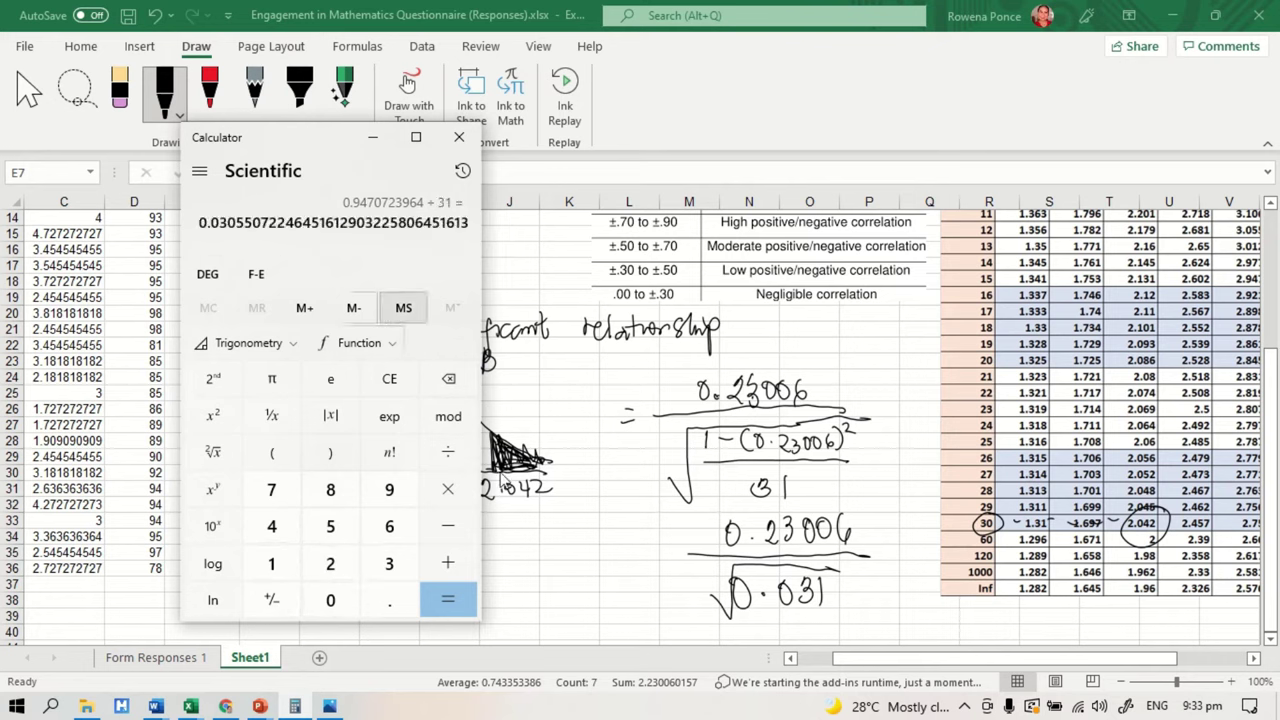
click(212, 453)
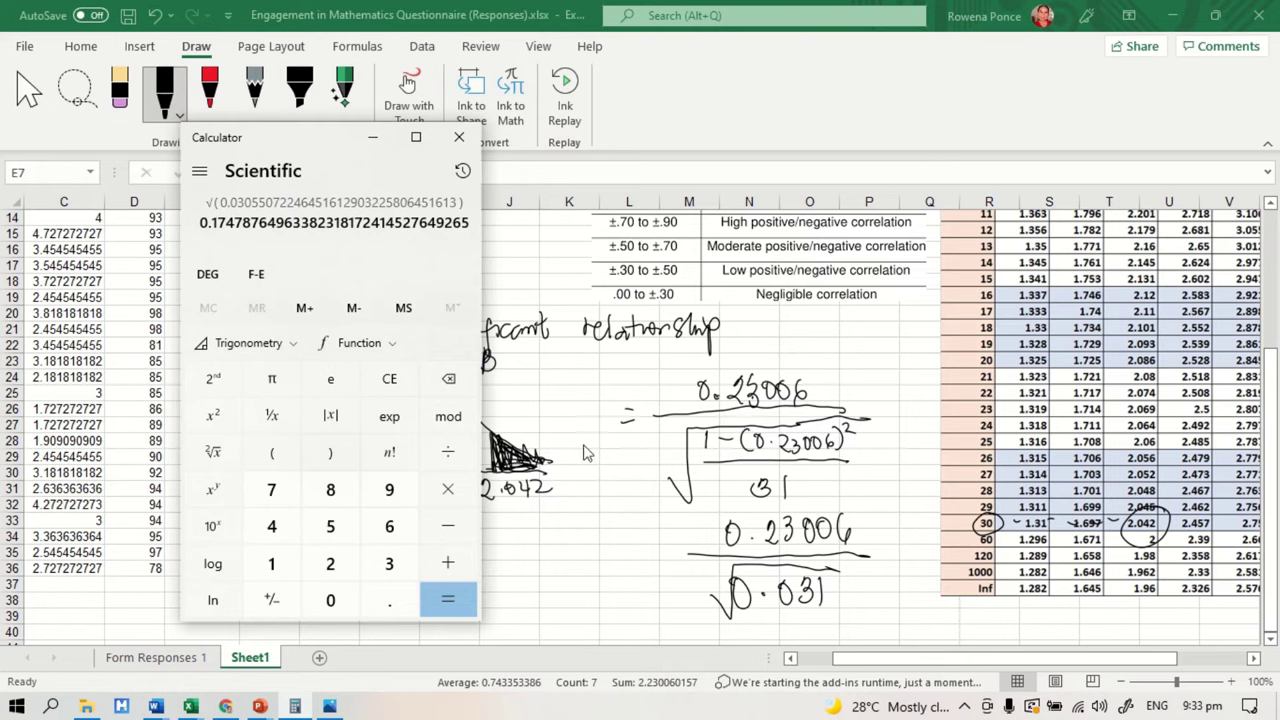
Return to the worksheet and handwrite an equals sign and 0.23006 over the rounded square root beside the last fraction.
click(890, 565)
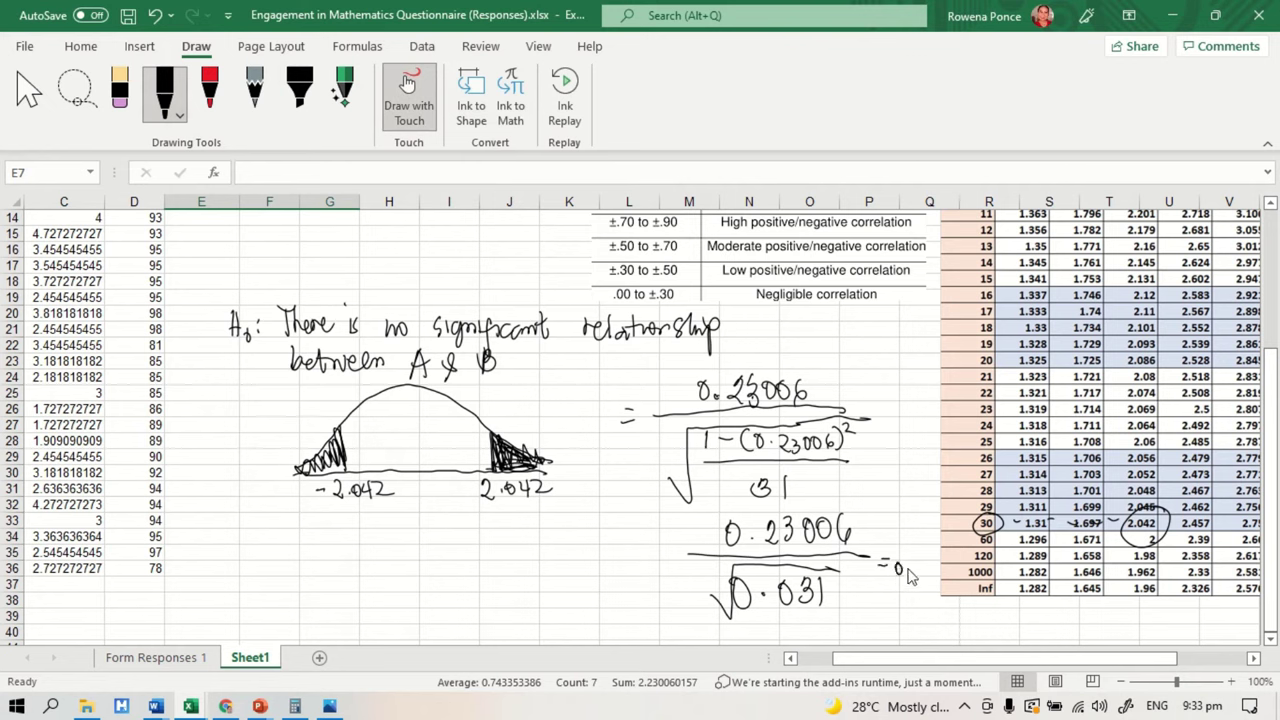
click(907, 570)
mouse_move(928, 568)
mouse_down()
mouse_move(902, 521)
mouse_move(962, 532)
mouse_up()
click(914, 533)
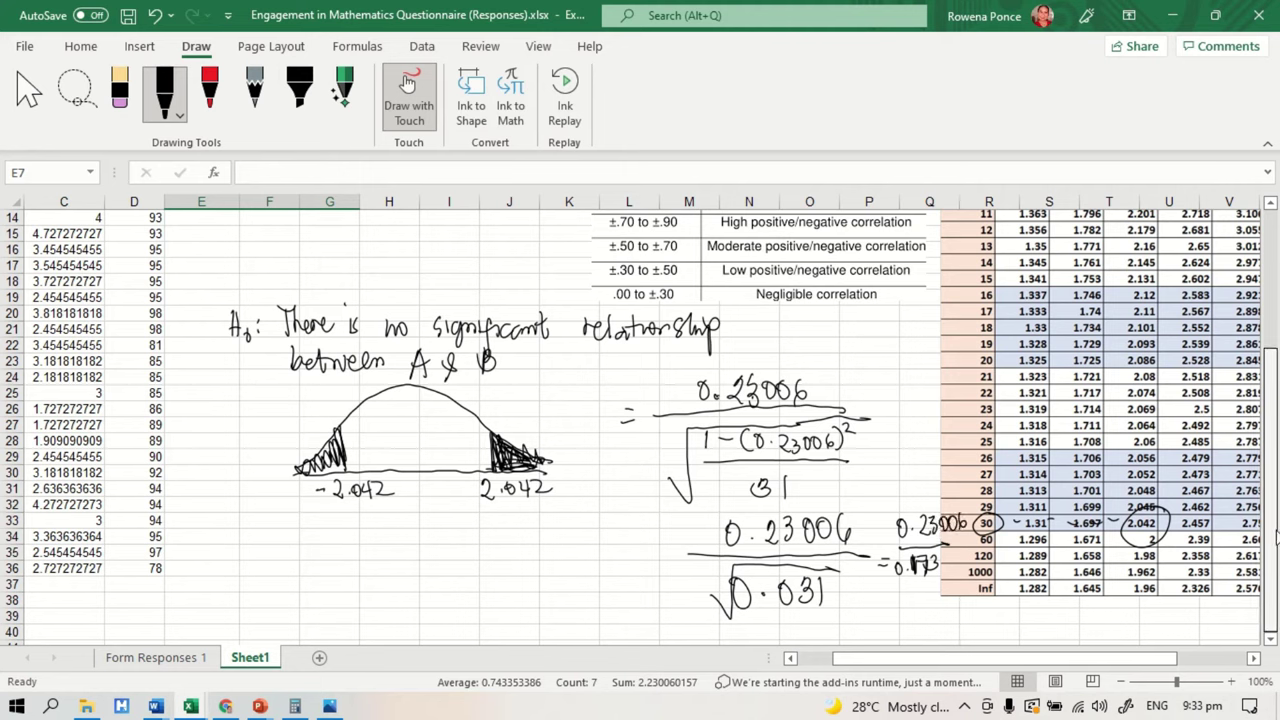
Switch to Calculator, store the square root in memory, and divide 0.23006 by the stored value.
click(296, 706)
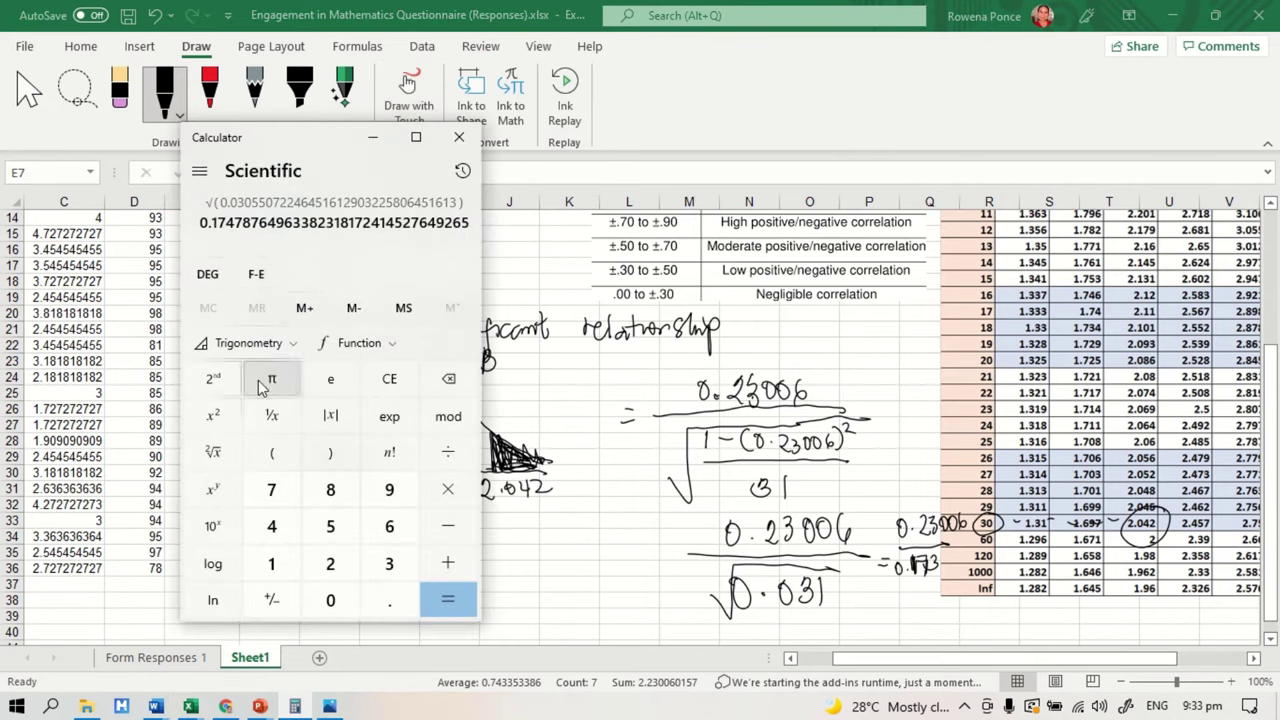
click(309, 311)
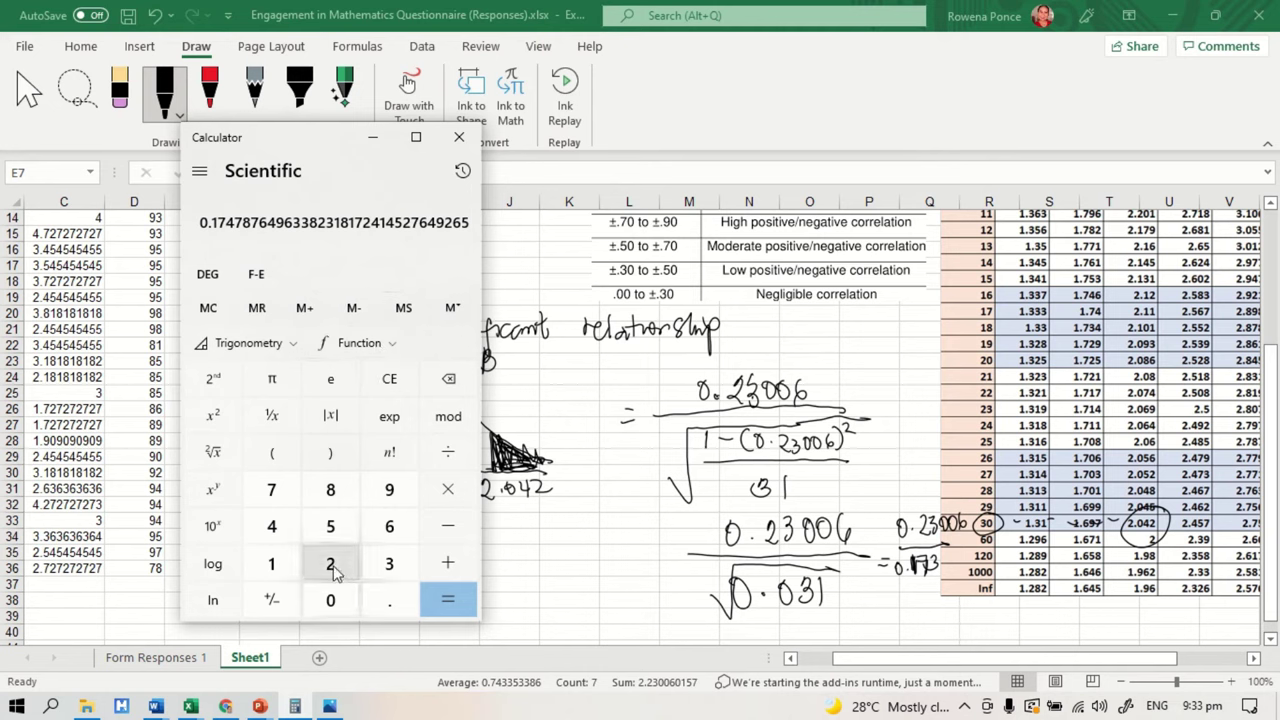
click(330, 599)
text(.)
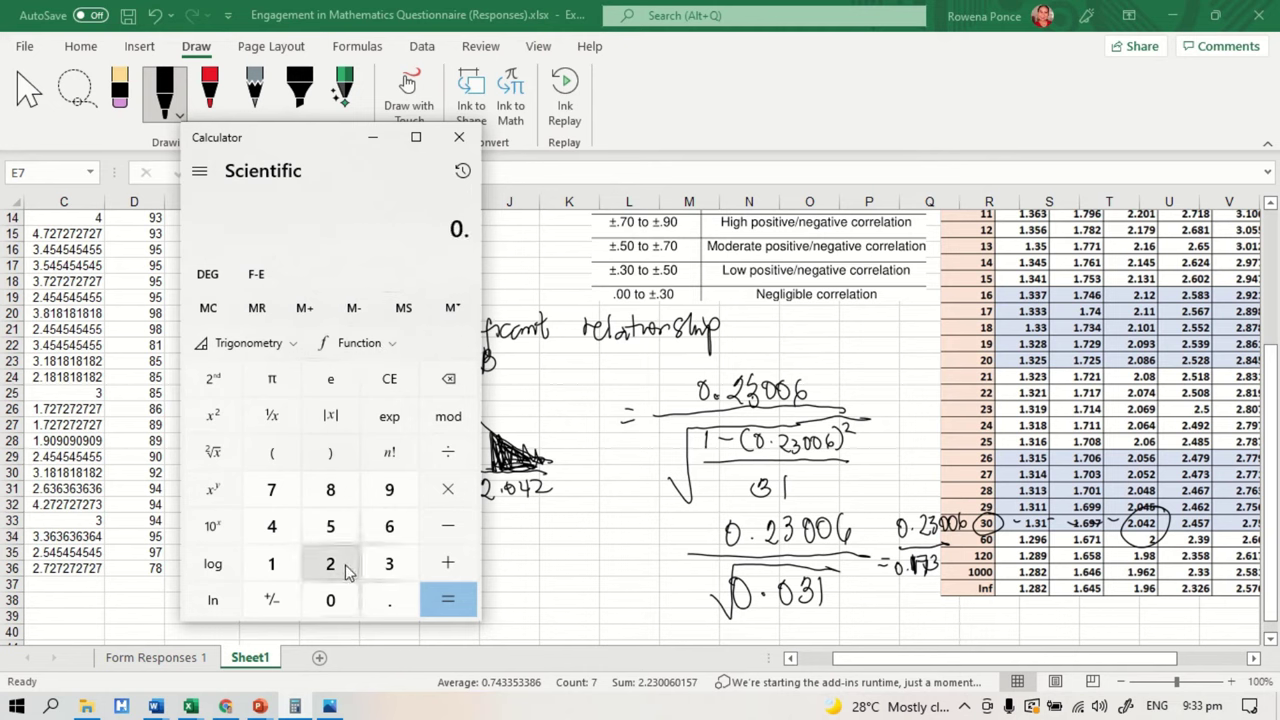
click(330, 563)
click(389, 563)
click(330, 599)
click(330, 599)
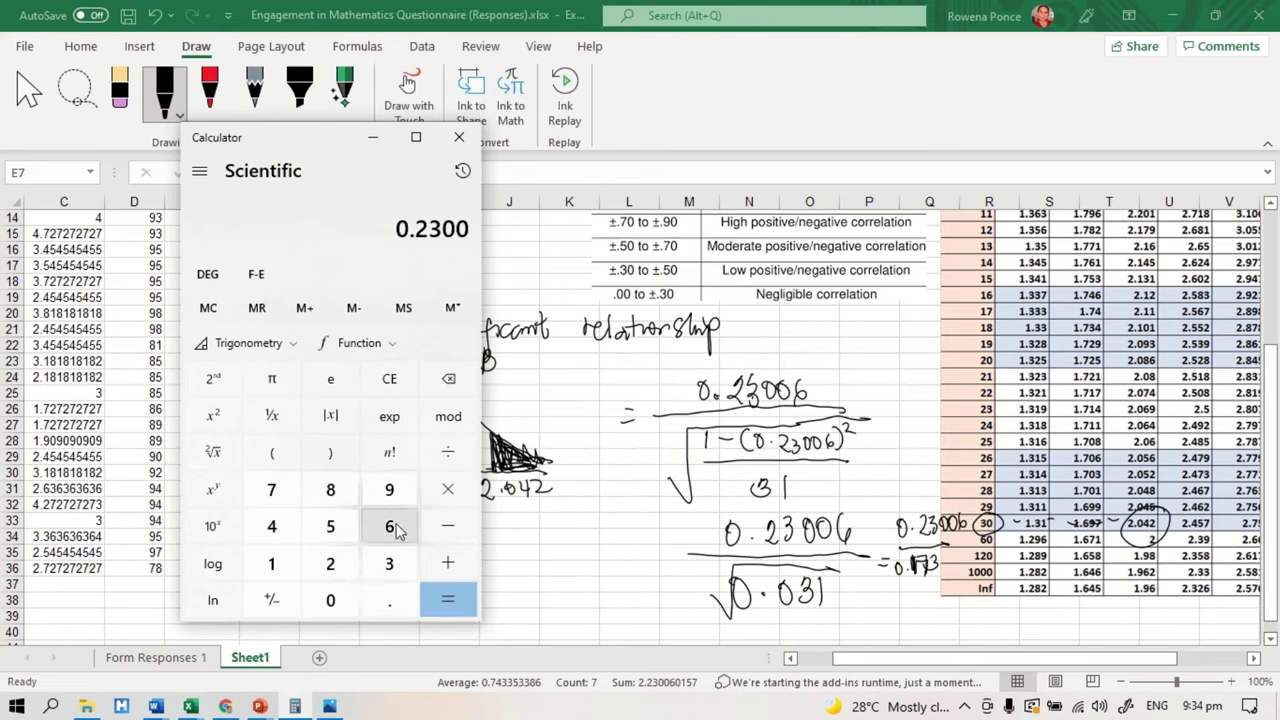
click(389, 526)
click(447, 452)
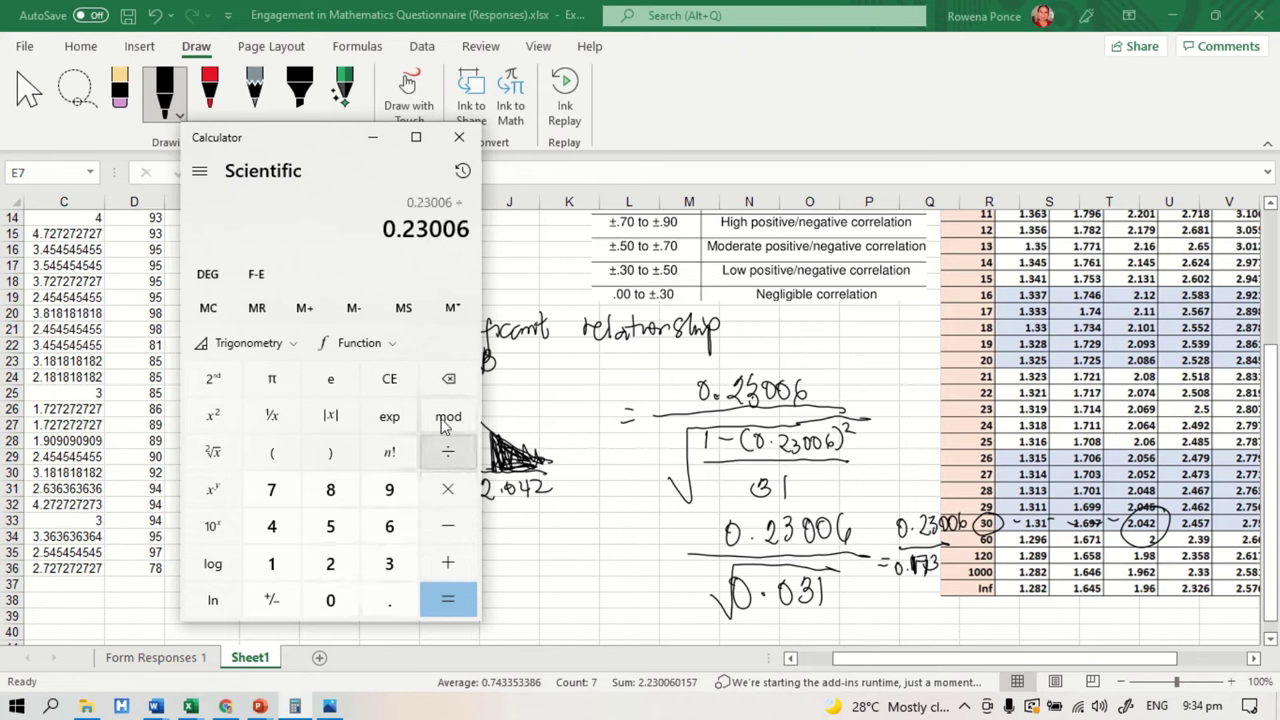
click(257, 308)
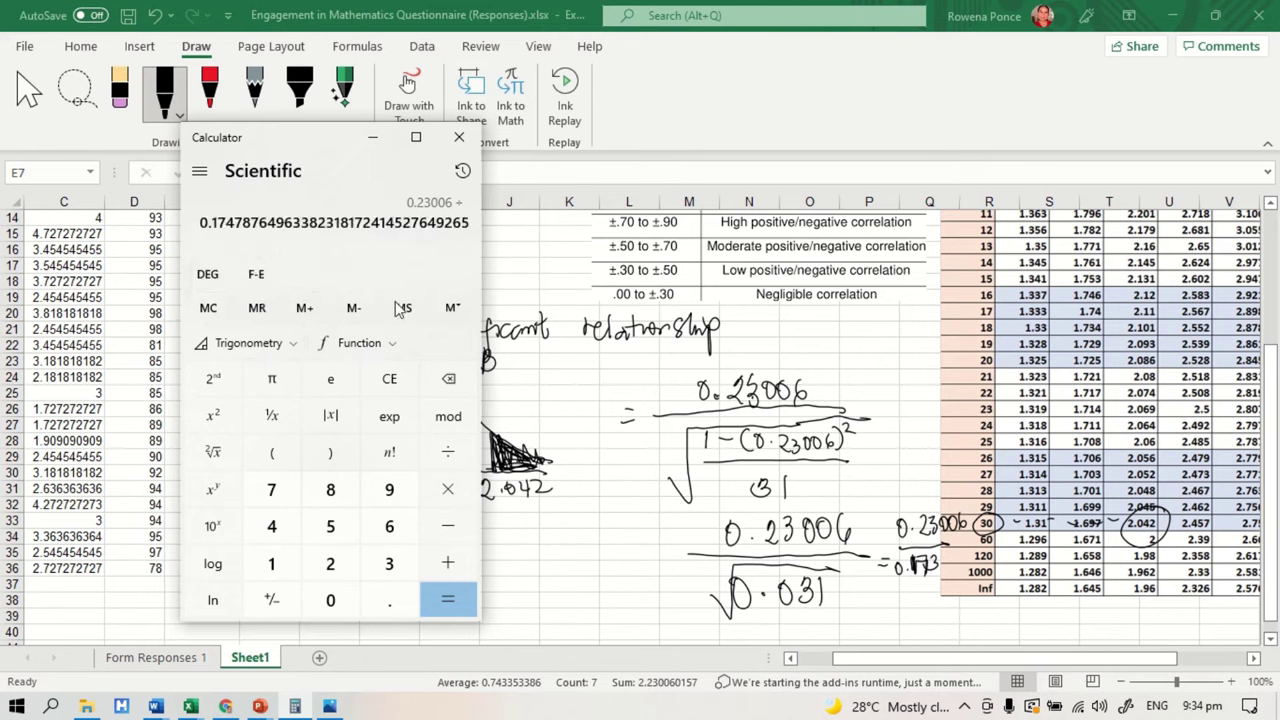
click(452, 610)
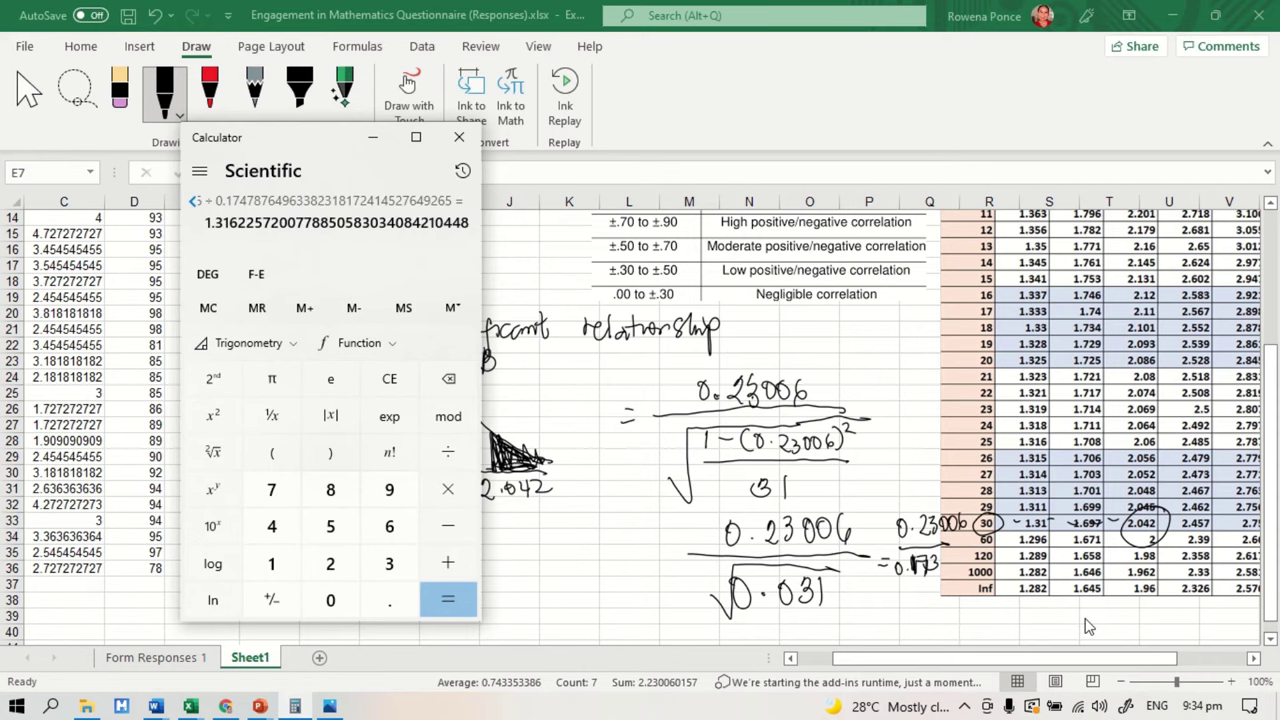
Return to the worksheet, handwrite = 1.316 beneath the fraction over √0.031, and draw a box around it.
click(1276, 400)
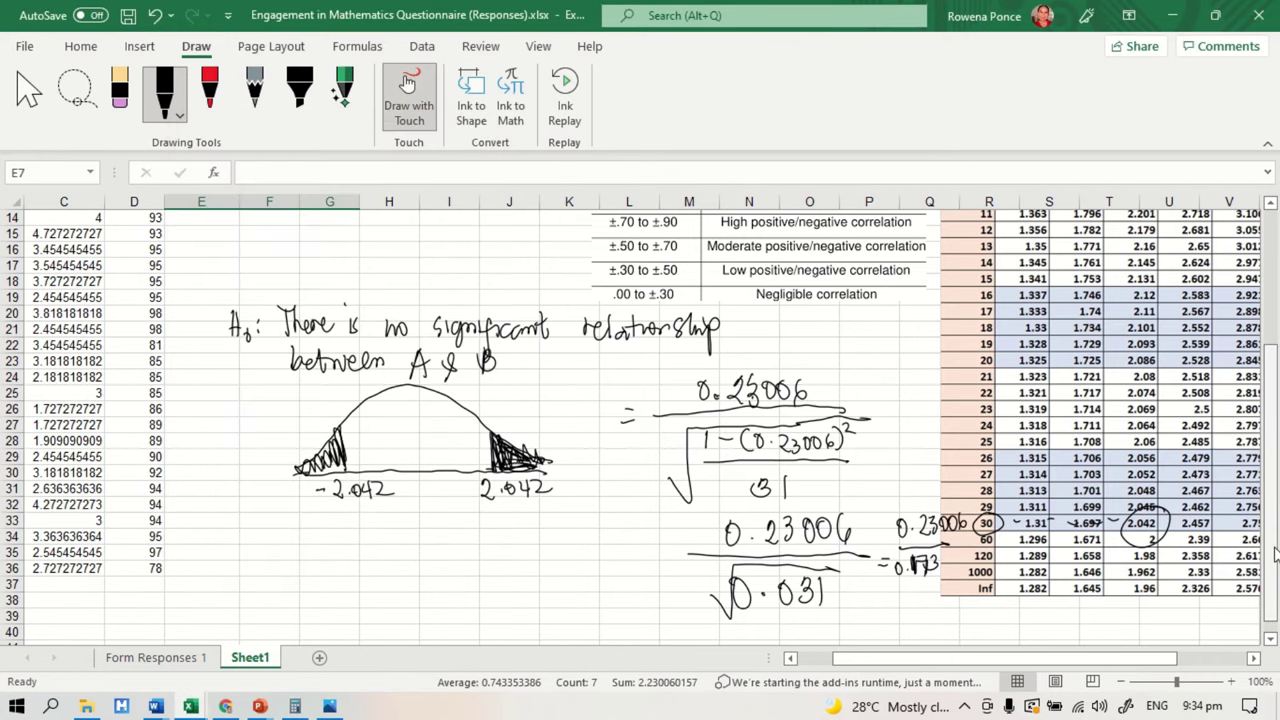
scroll(1278, 600, down, 1)
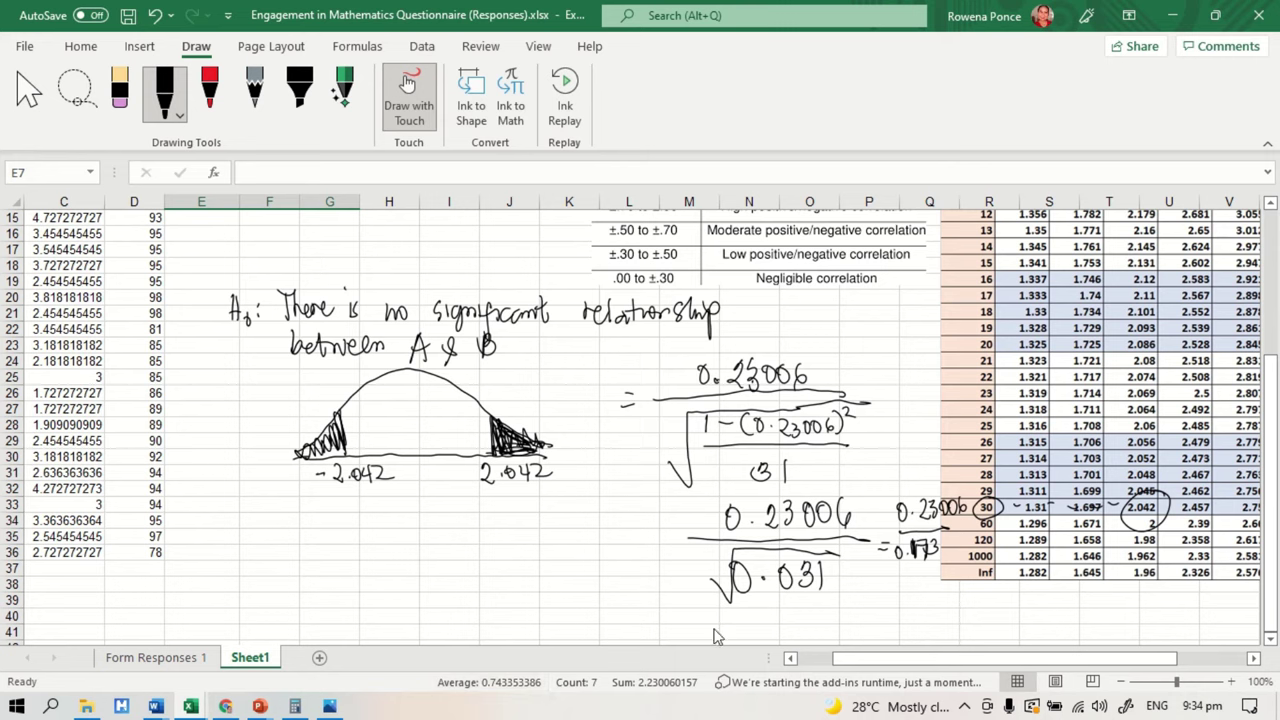
mouse_move(774, 605)
mouse_down()
mouse_move(773, 629)
mouse_move(819, 630)
mouse_up()
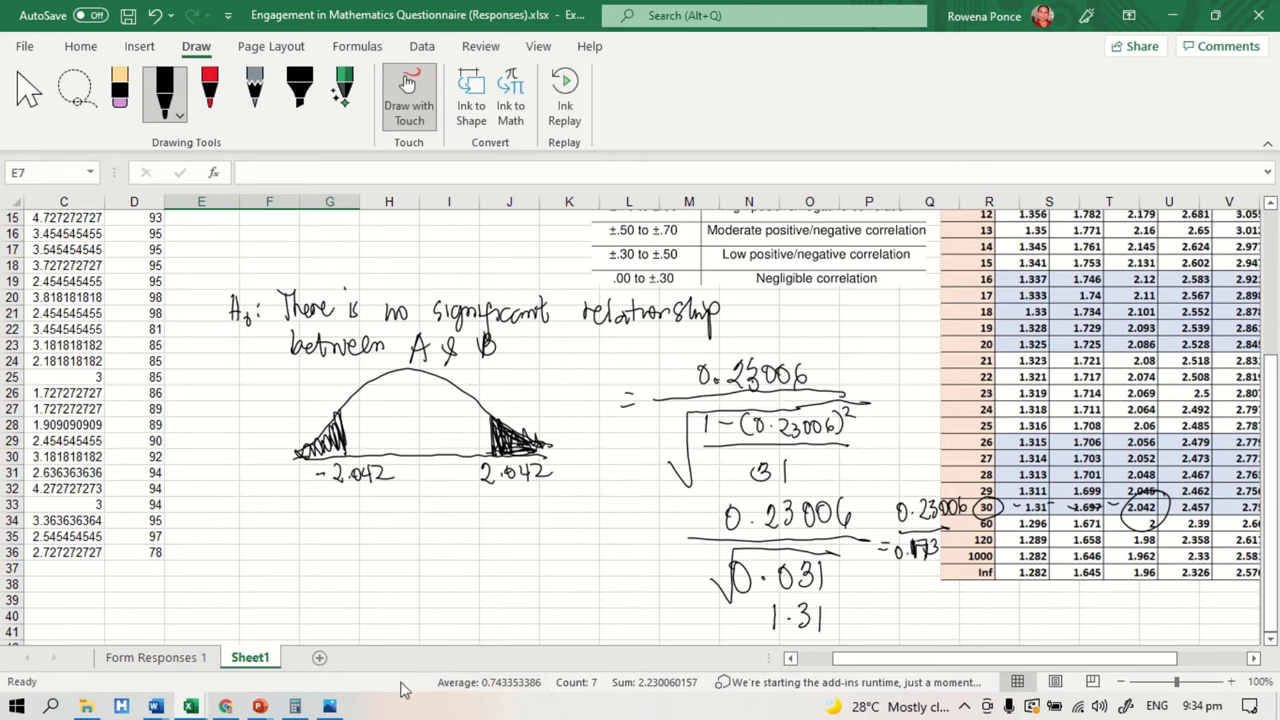
click(294, 706)
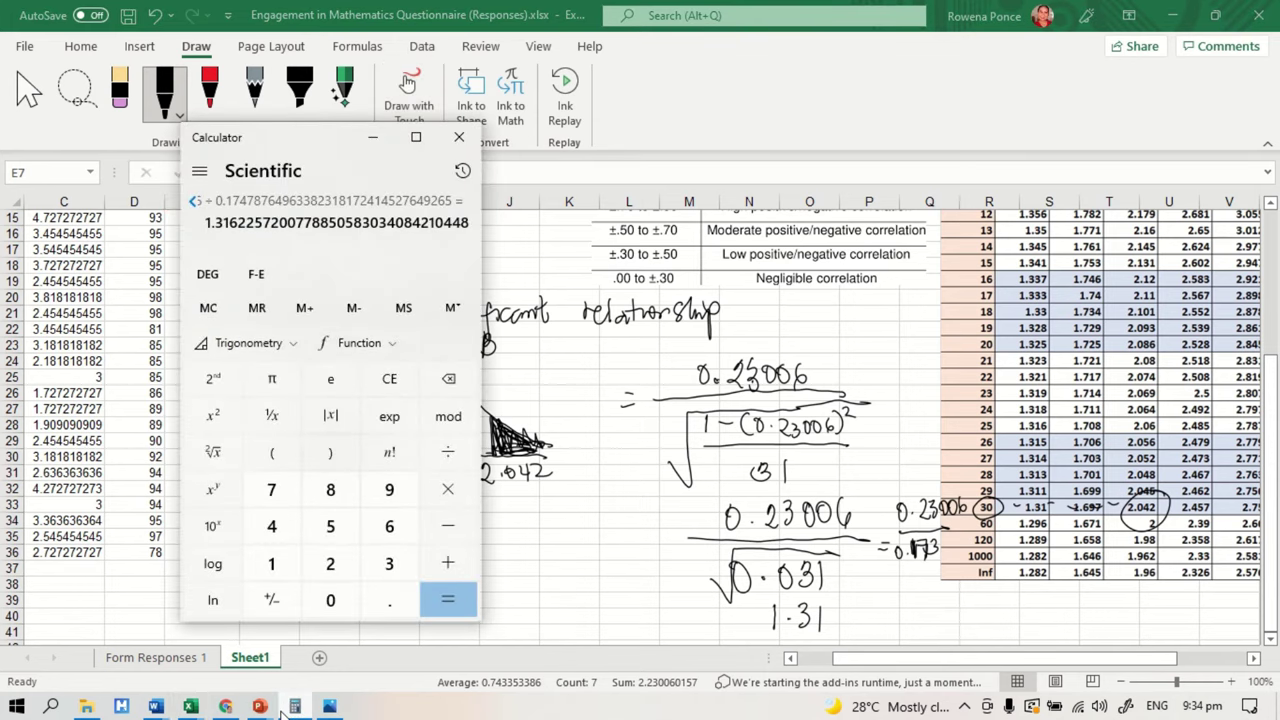
click(288, 707)
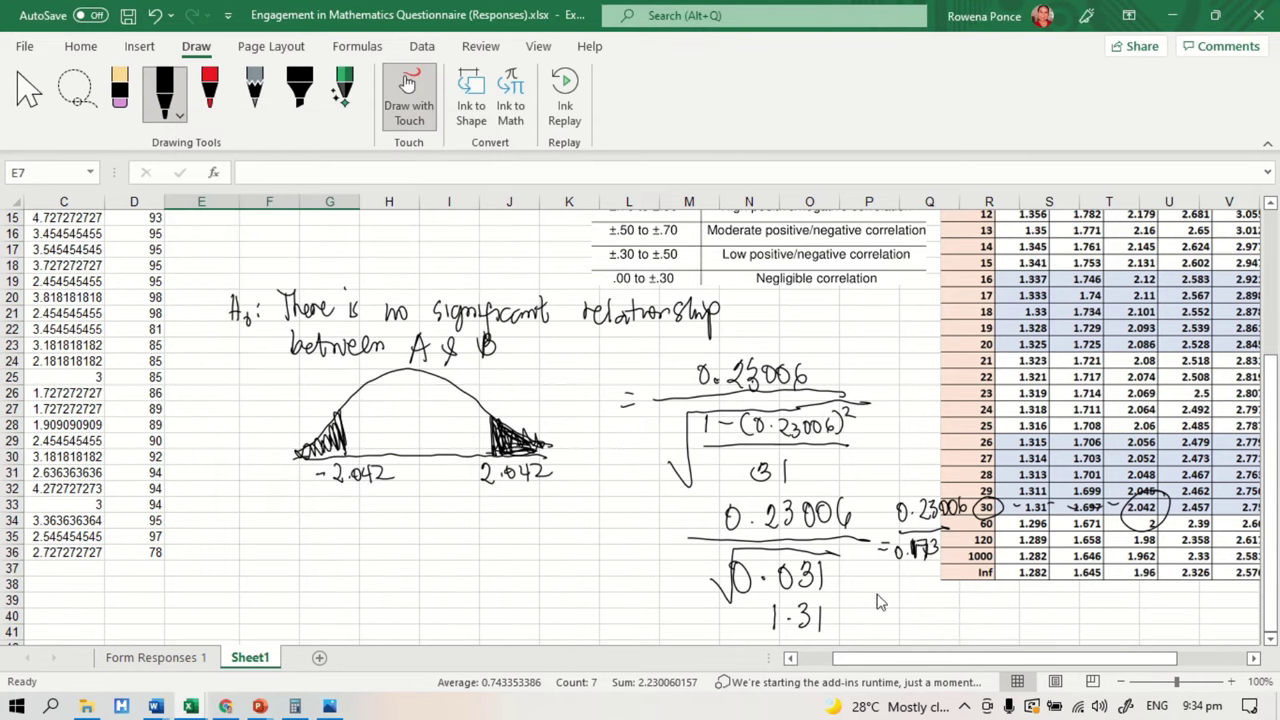
drag(845, 610, 843, 630)
mouse_move(748, 616)
mouse_down()
mouse_move(762, 624)
mouse_move(736, 642)
mouse_move(866, 616)
mouse_move(805, 640)
mouse_move(740, 642)
mouse_move(750, 648)
mouse_move(866, 632)
mouse_up()
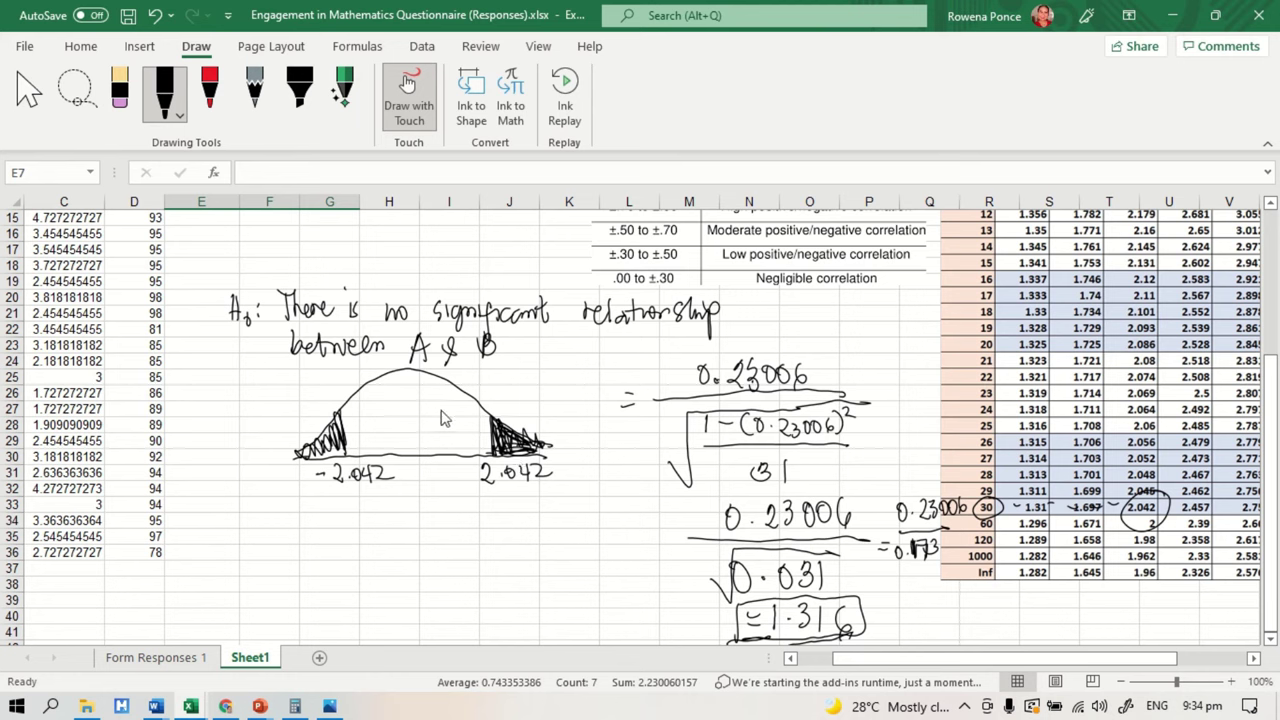
Draw the bell curve's centre line labelled 0, mark 1 on the axis, and write 1.316 in the unshaded region before 2.042.
drag(416, 402, 413, 466)
drag(446, 464, 444, 481)
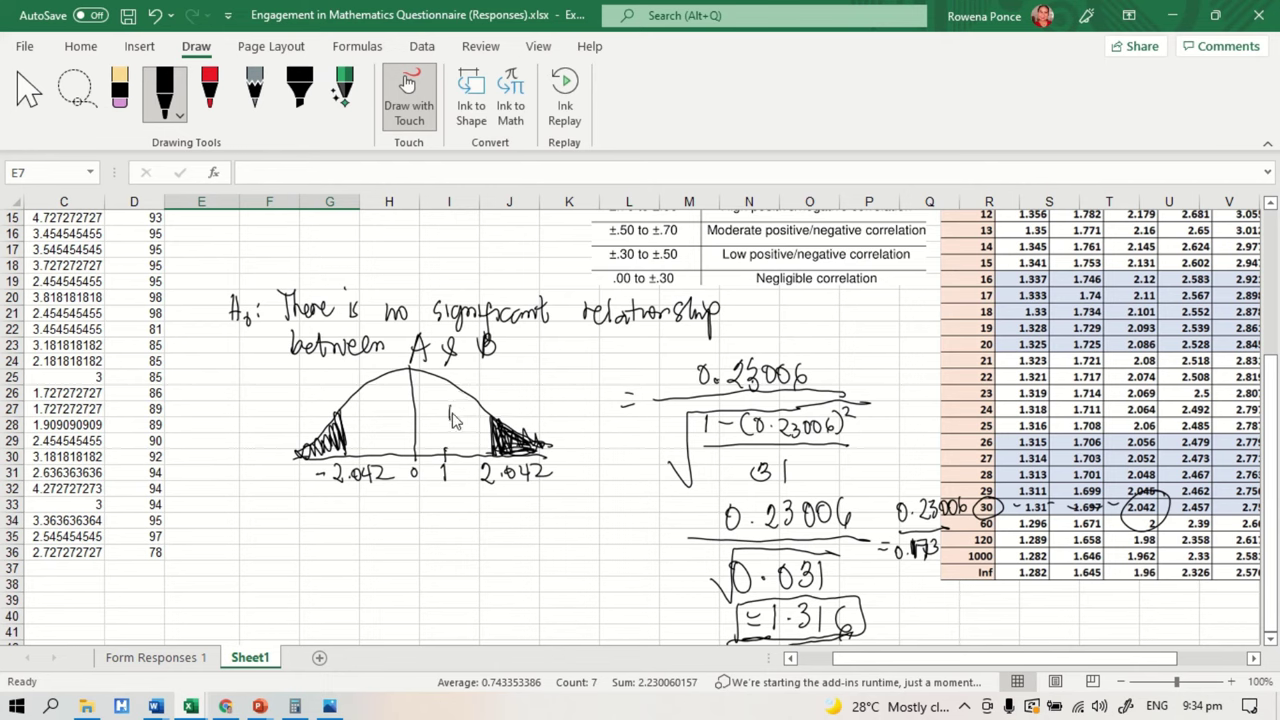
drag(464, 406, 464, 420)
drag(472, 405, 470, 419)
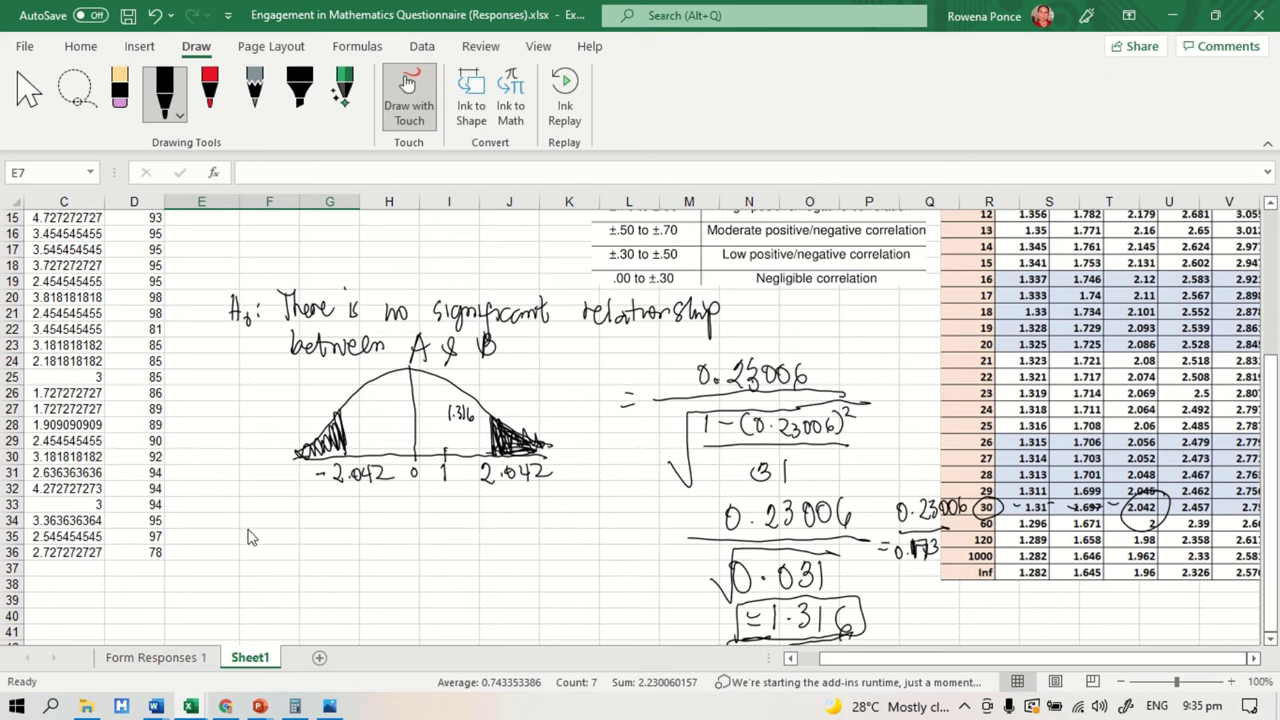
Handwrite the conclusion "Accept the null hypothesis" below the bell curve.
mouse_move(256, 560)
mouse_down()
mouse_move(266, 530)
mouse_move(280, 556)
mouse_move(306, 560)
mouse_move(340, 530)
mouse_move(400, 560)
mouse_move(488, 540)
mouse_move(530, 548)
mouse_move(560, 577)
mouse_move(600, 545)
mouse_move(650, 548)
mouse_move(645, 522)
mouse_up()
click(628, 515)
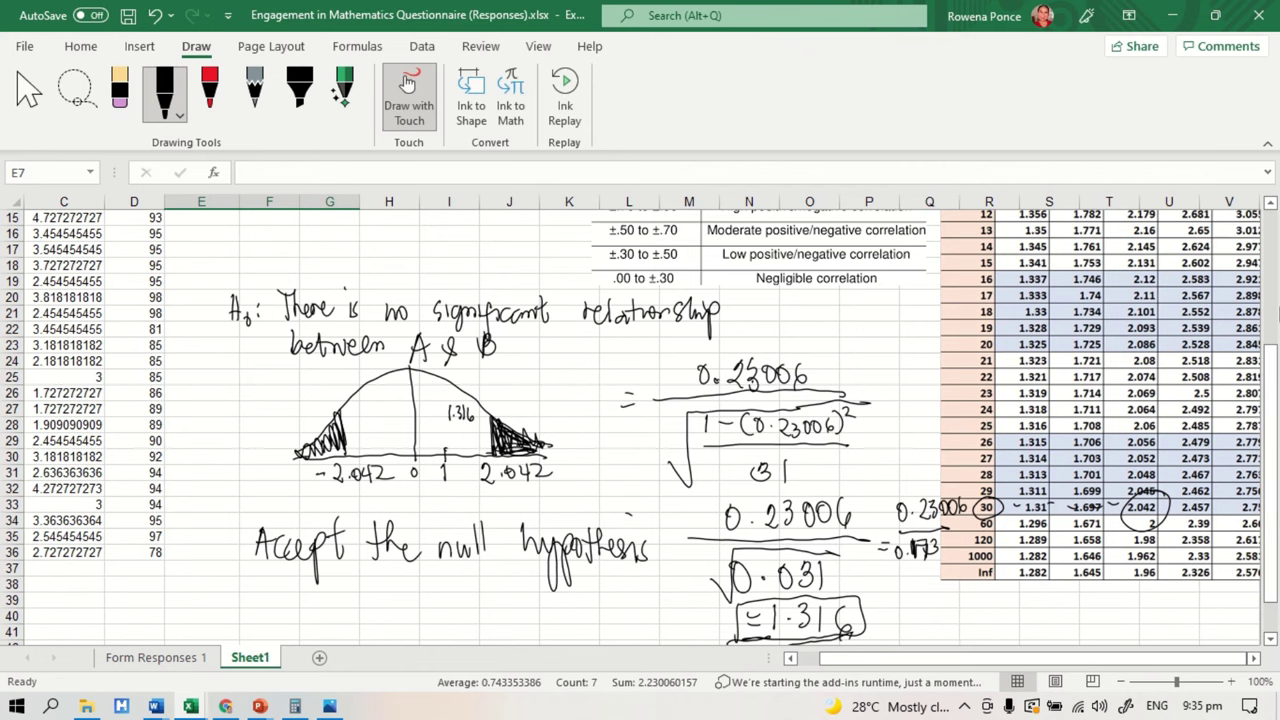
drag(1270, 365, 1268, 215)
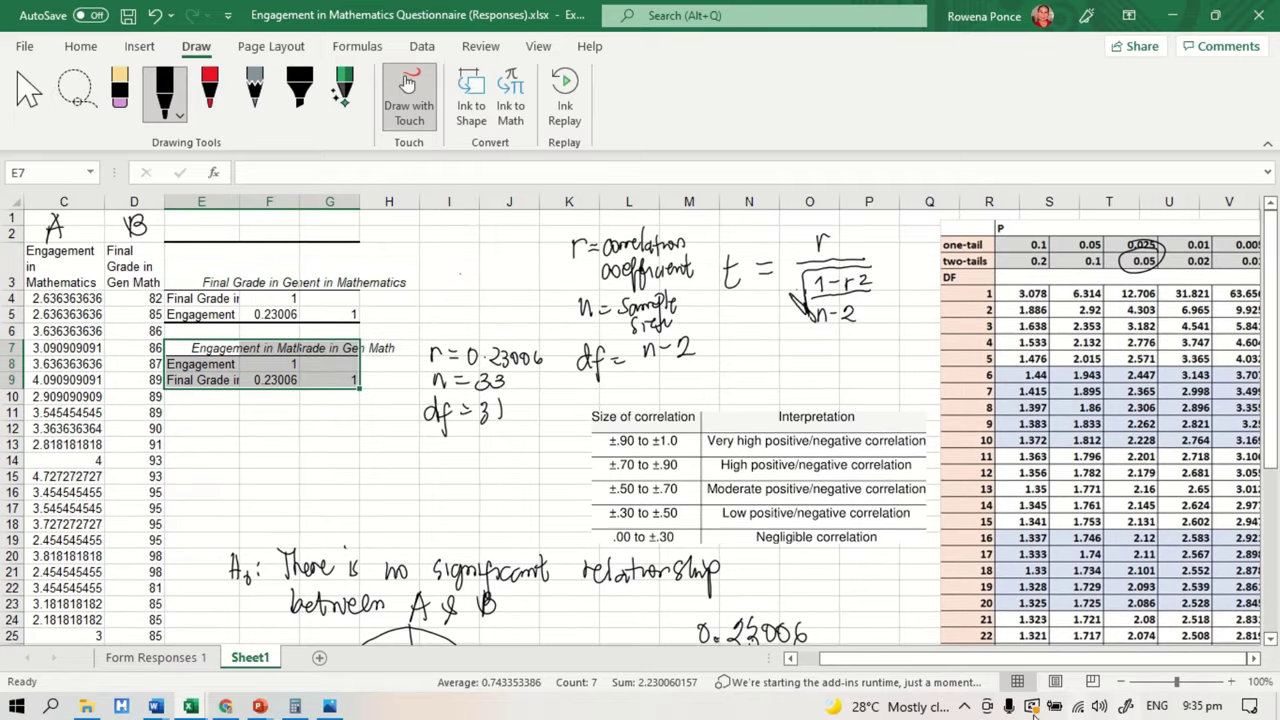
drag(828, 666, 795, 664)
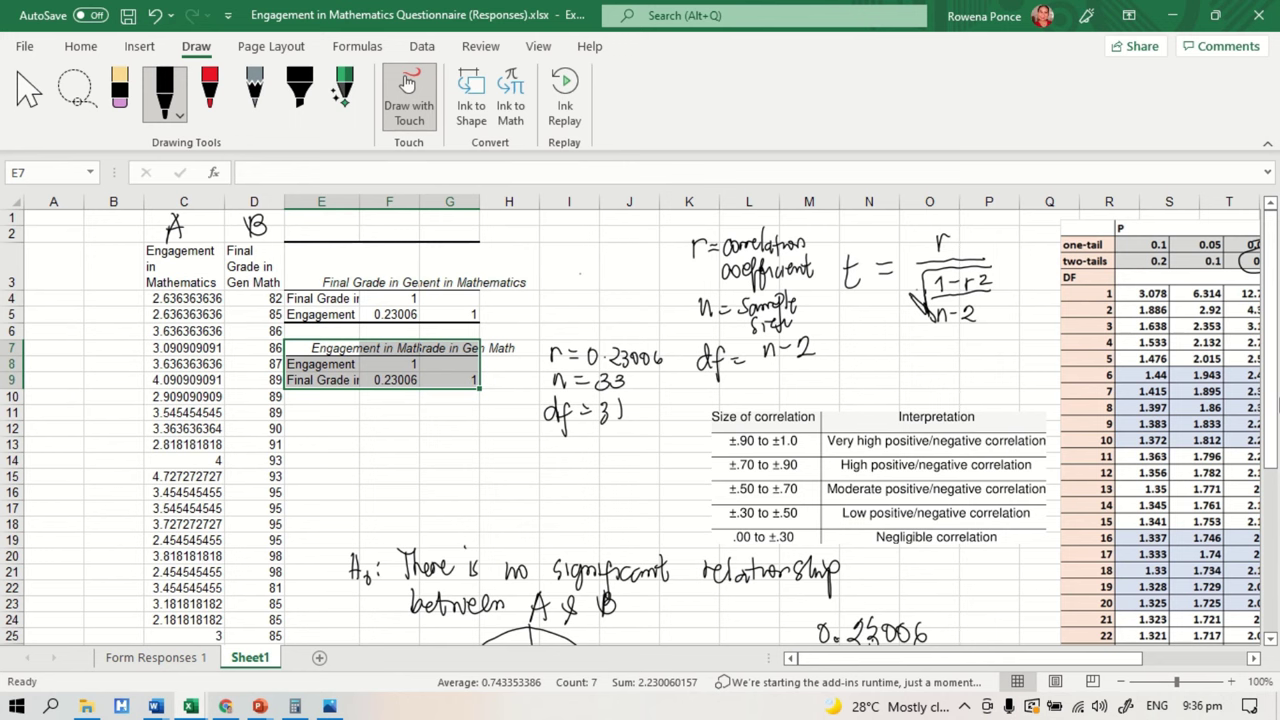
drag(1274, 361, 1274, 528)
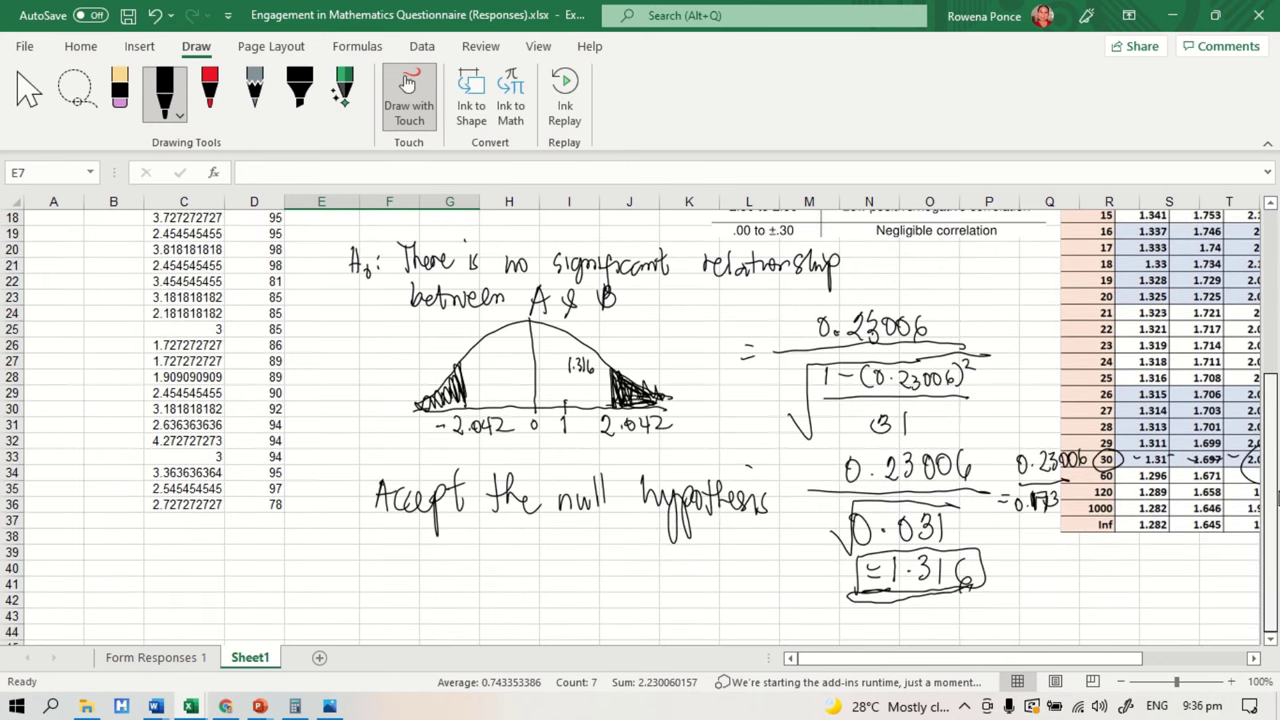
drag(1274, 460, 1274, 300)
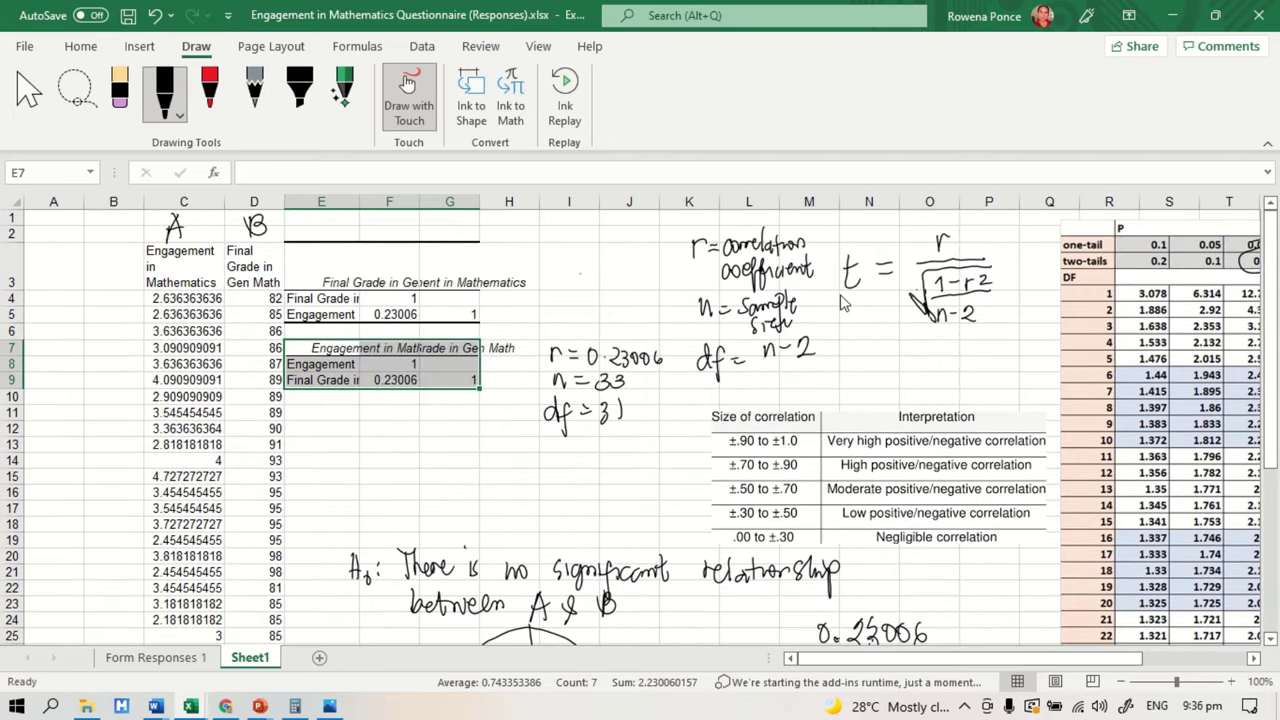